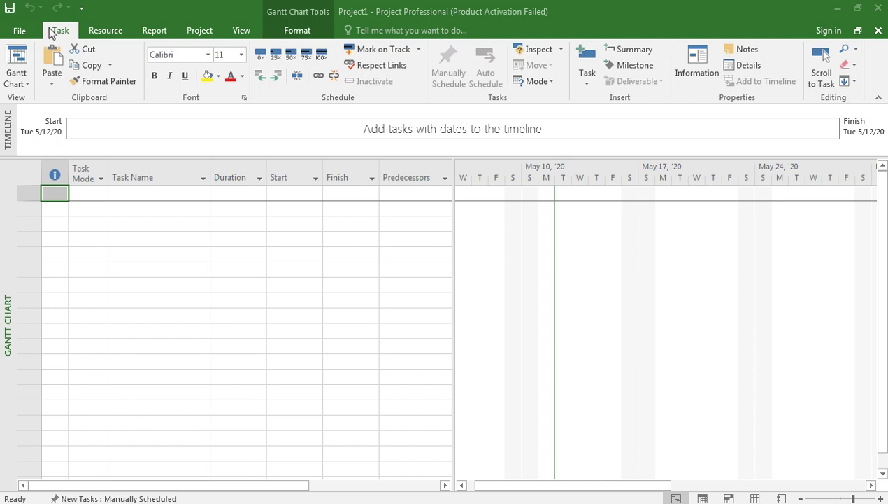
pyautogui.click(21, 32)
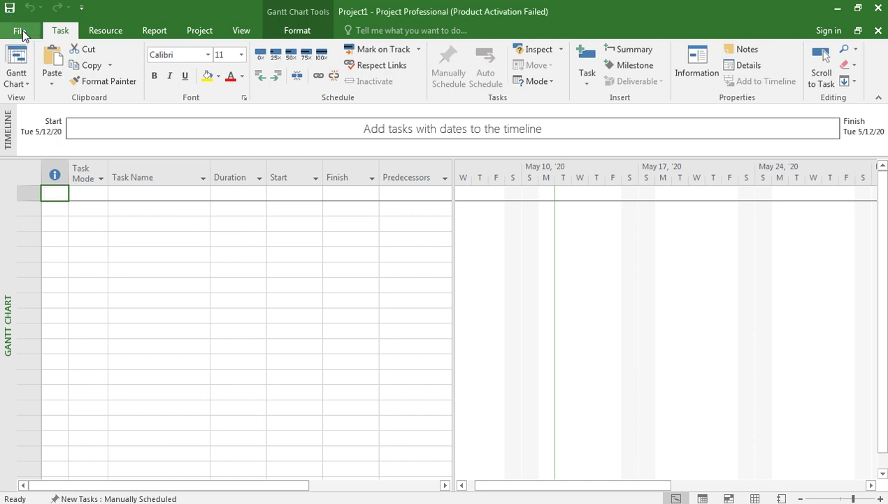
pyautogui.click(21, 31)
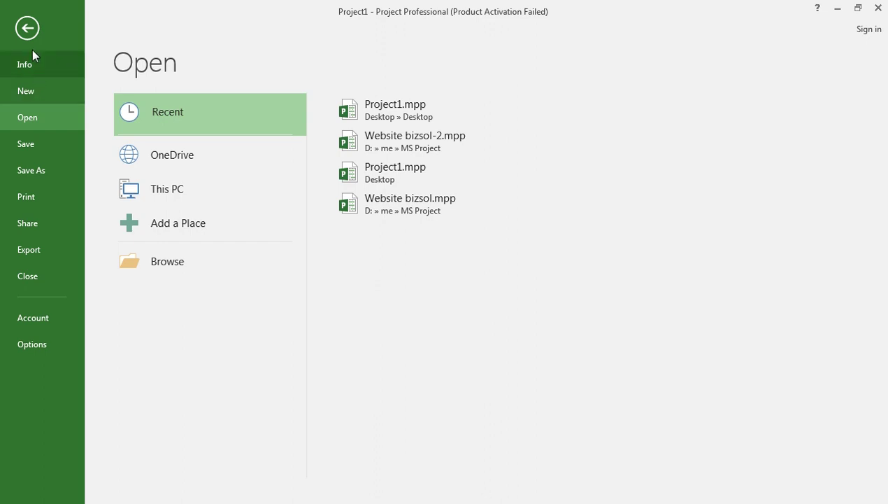
pyautogui.click(26, 28)
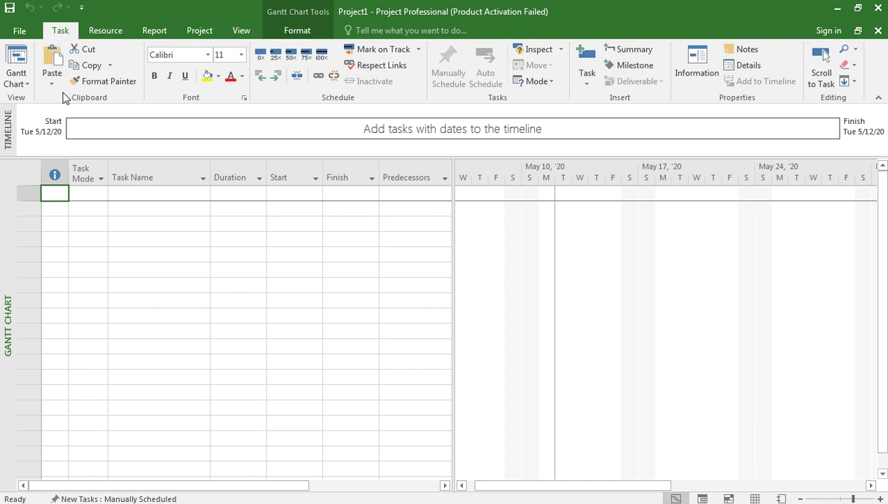
# Save the project to the Desktop folder under the file name website project
pyautogui.click(19, 33)
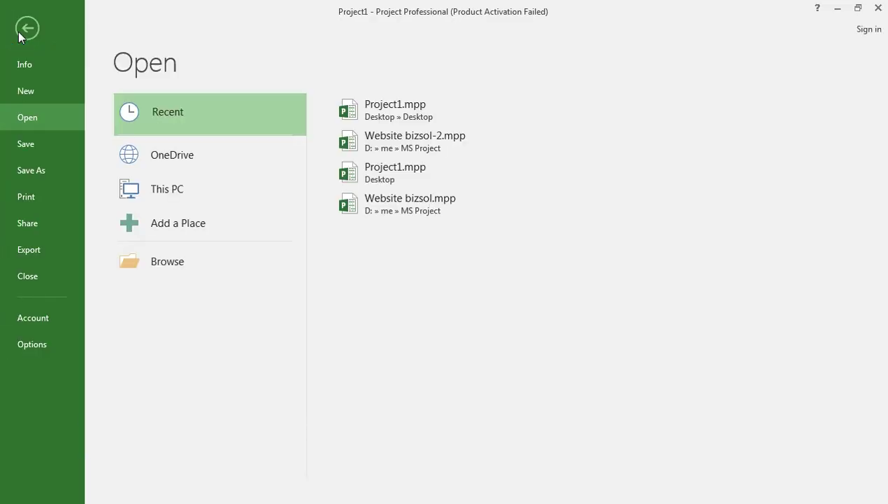
pyautogui.click(29, 146)
pyautogui.click(261, 213)
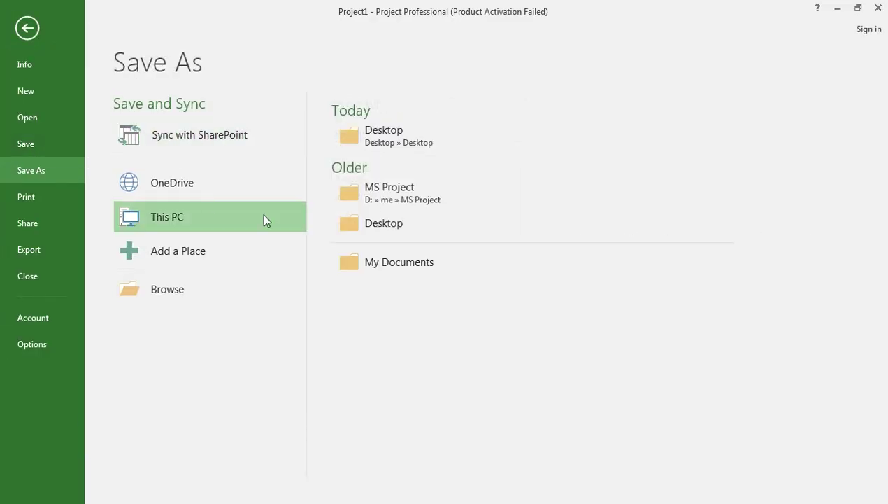
pyautogui.click(370, 224)
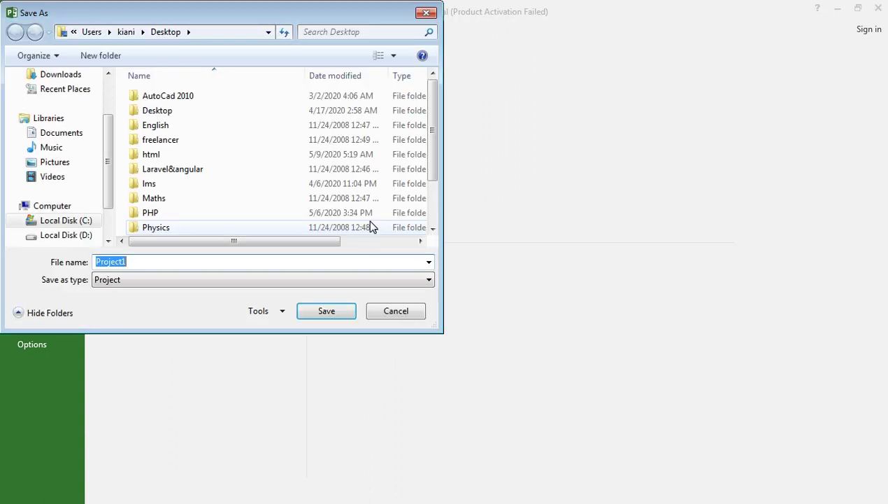
pyautogui.write('web project')
pyautogui.click(112, 261)
pyautogui.write('sit')
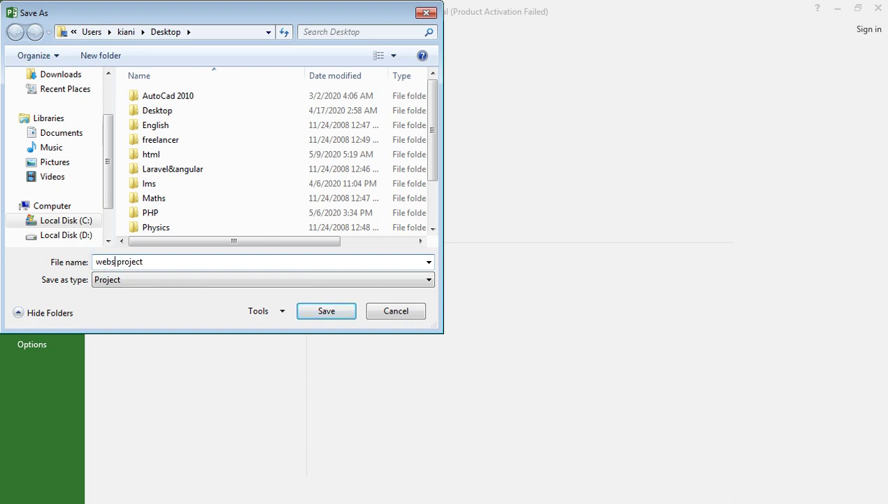
pyautogui.write('e')
pyautogui.click(317, 319)
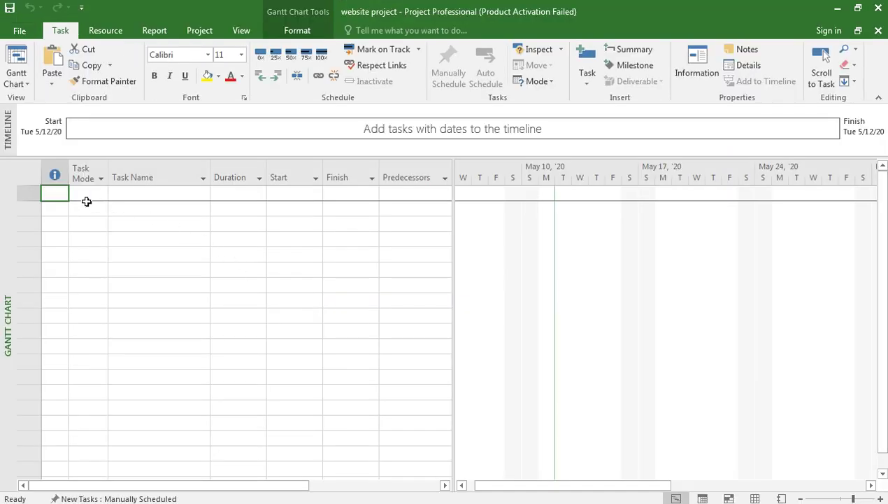
# Enter Website and Analysis as the first two task names in the task table
pyautogui.click(144, 193)
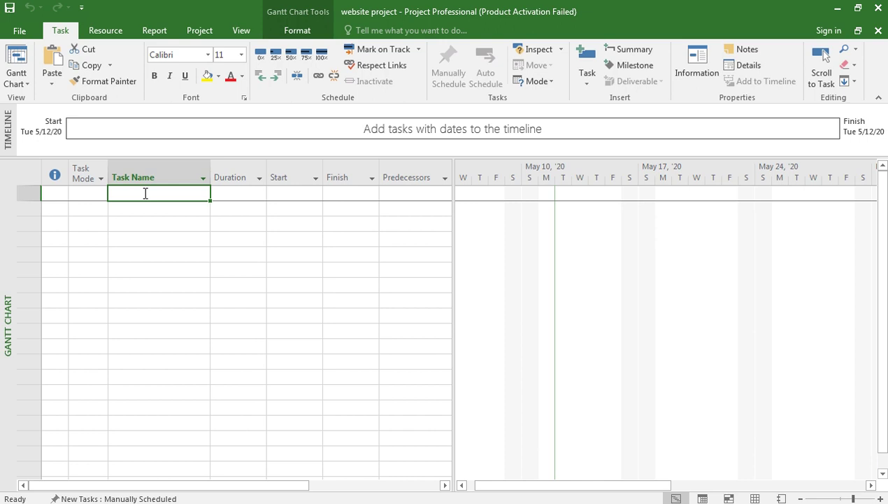
pyautogui.click(145, 193)
pyautogui.write('Website')
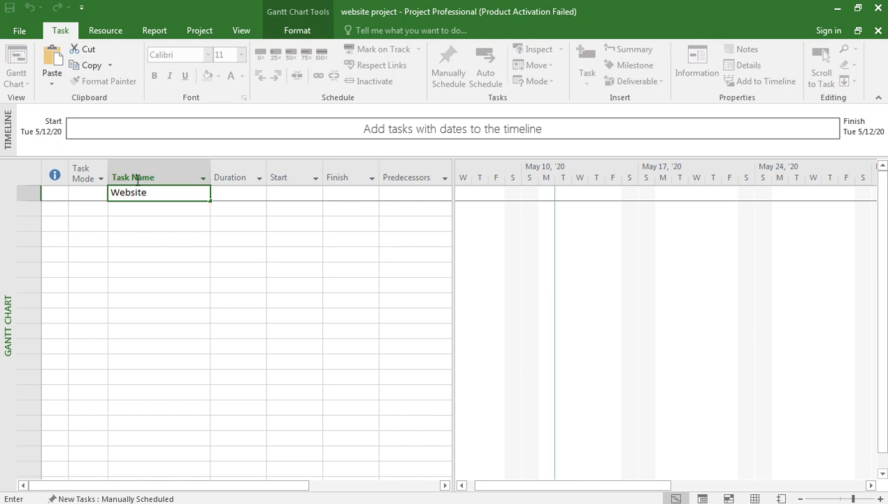
pyautogui.click(131, 207)
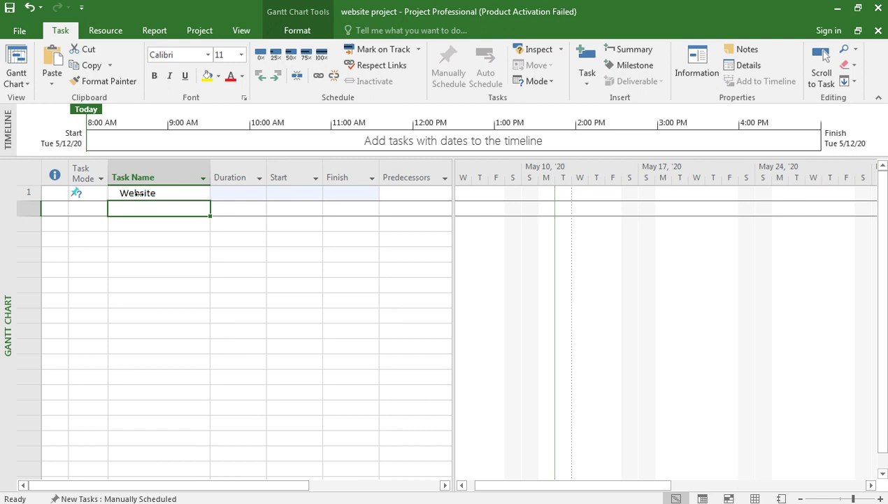
pyautogui.click(139, 193)
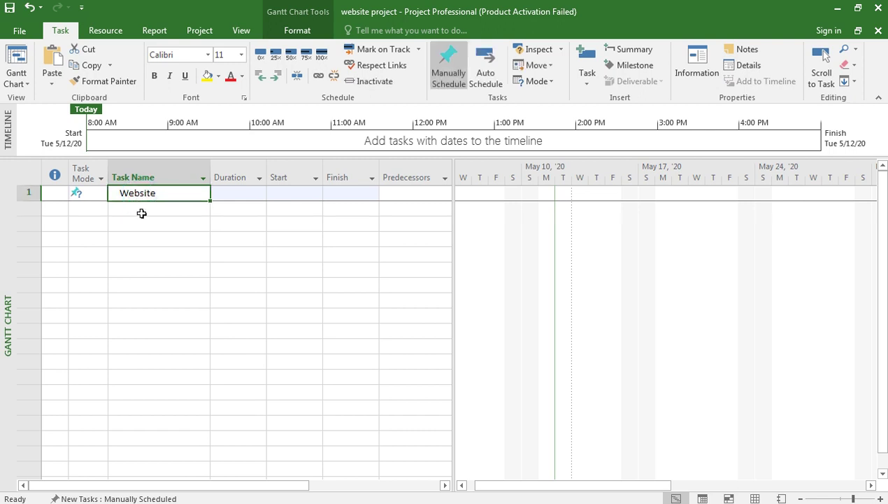
pyautogui.click(141, 213)
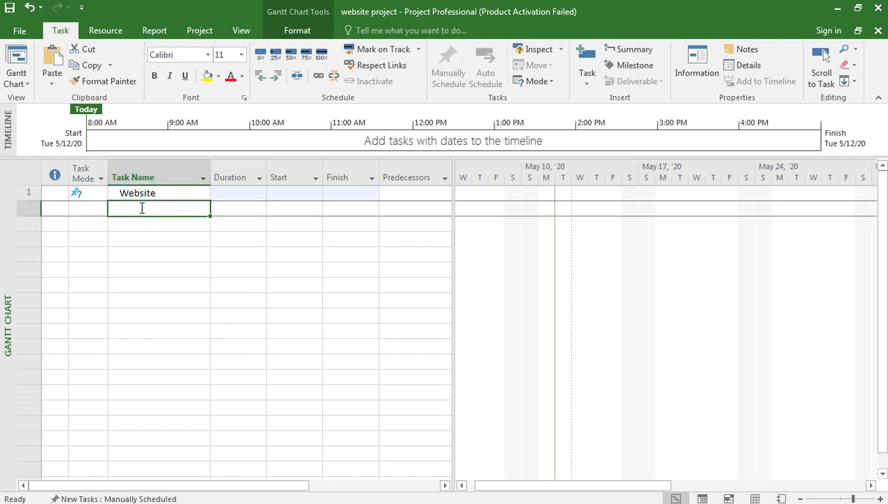
pyautogui.write('Analysis')
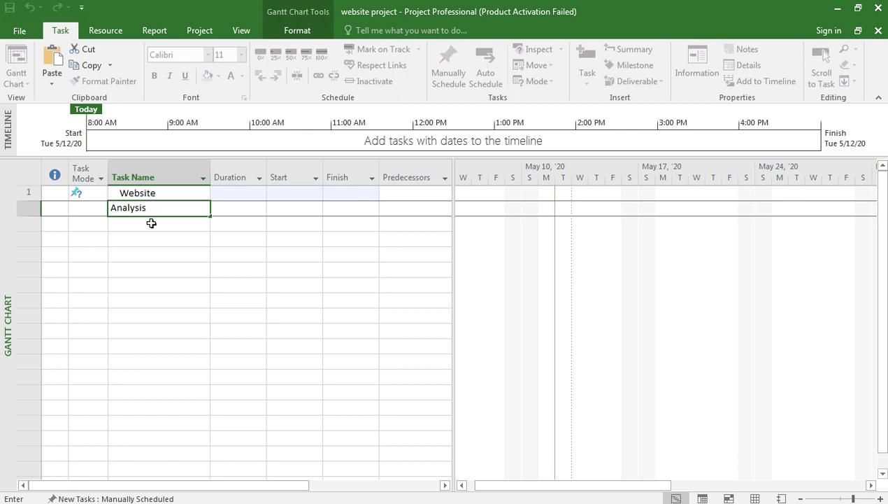
pyautogui.click(152, 222)
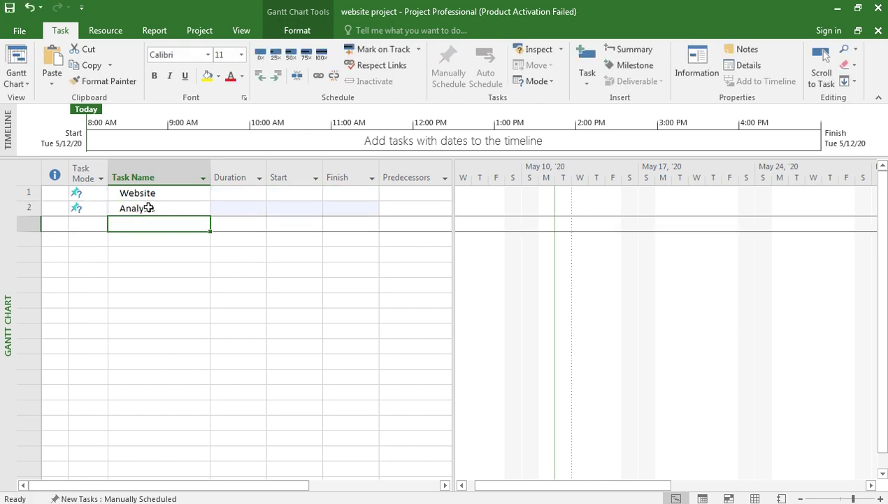
pyautogui.click(149, 207)
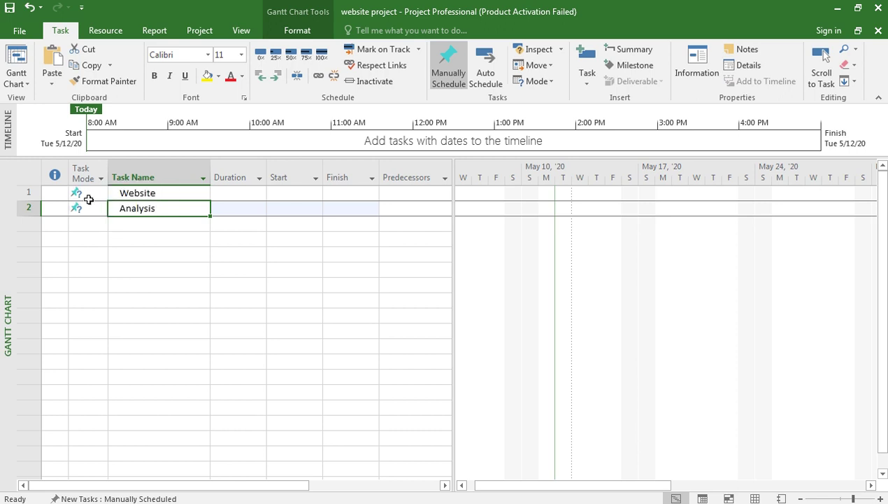
# Add the tasks Design, Coding and Testing in the rows below Analysis
pyautogui.click(135, 225)
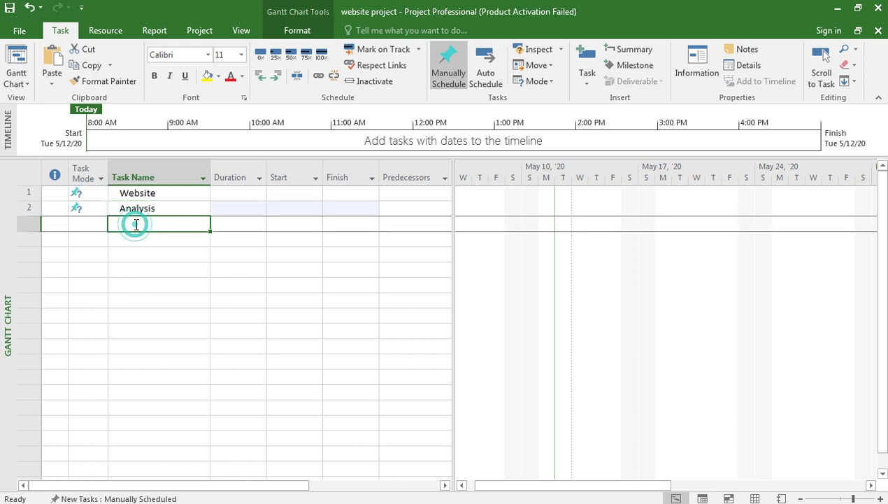
pyautogui.write('De')
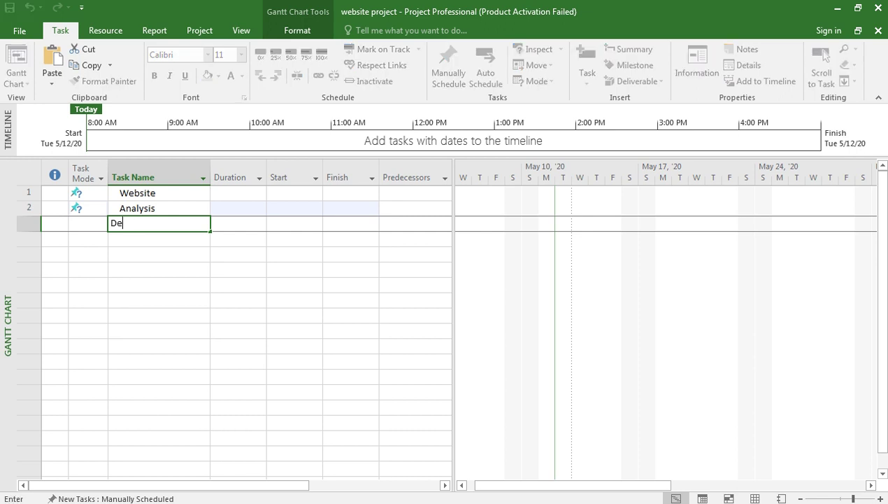
pyautogui.write('sign')
pyautogui.press('Return')
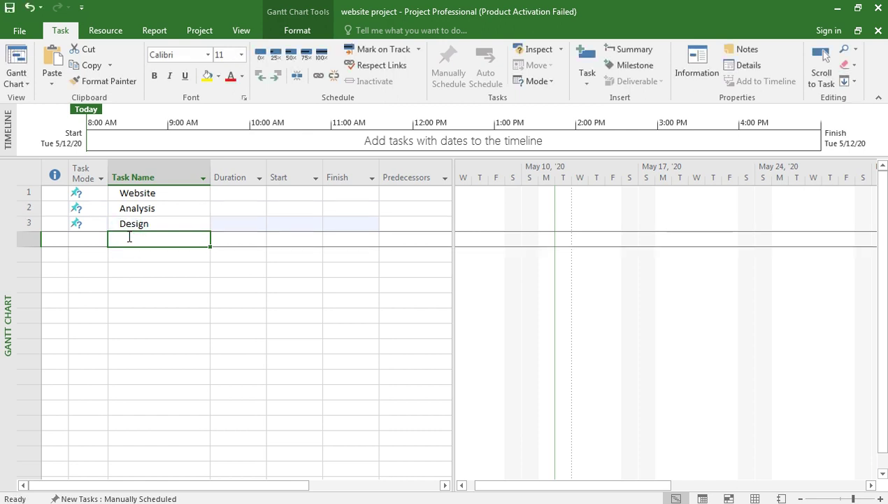
pyautogui.write('Coding')
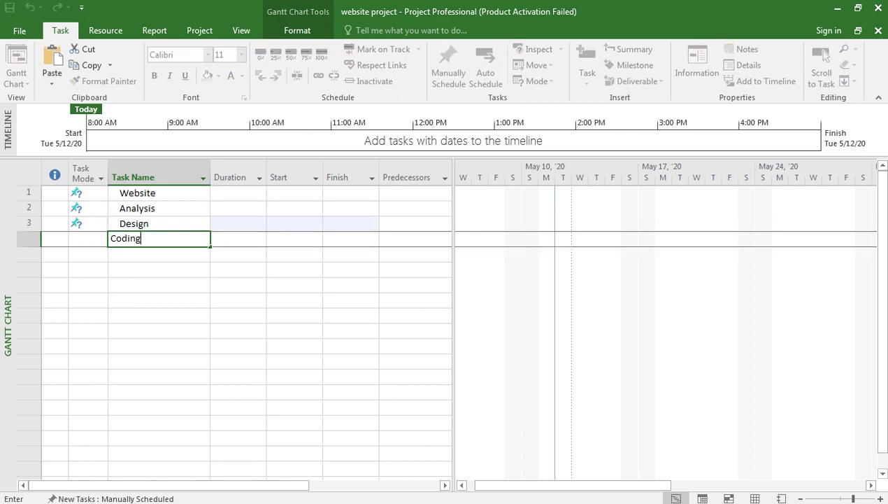
pyautogui.click(132, 255)
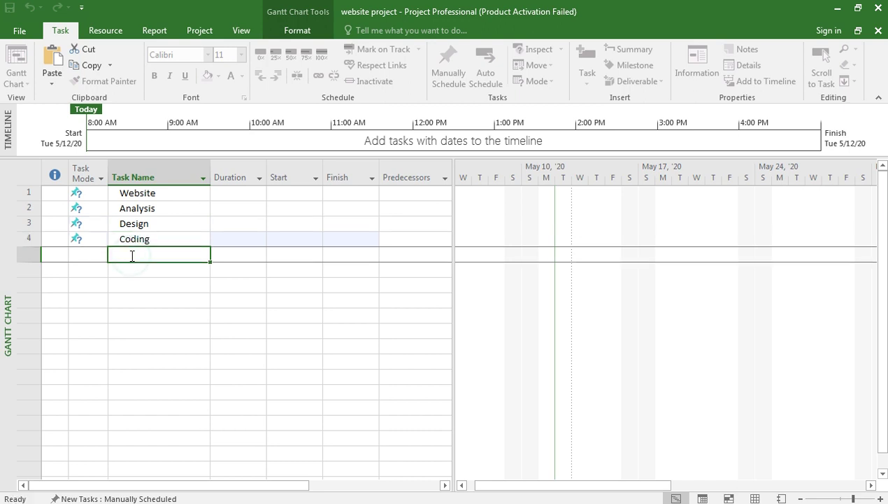
pyautogui.write('Testing')
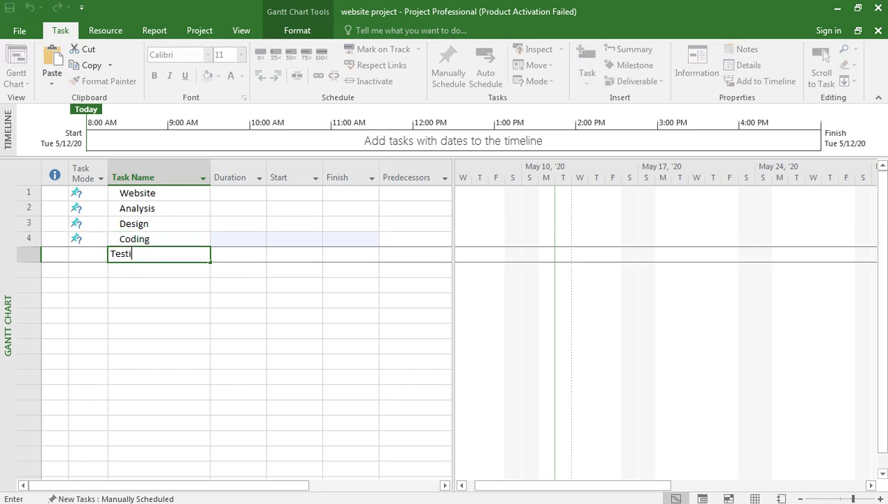
pyautogui.click(131, 269)
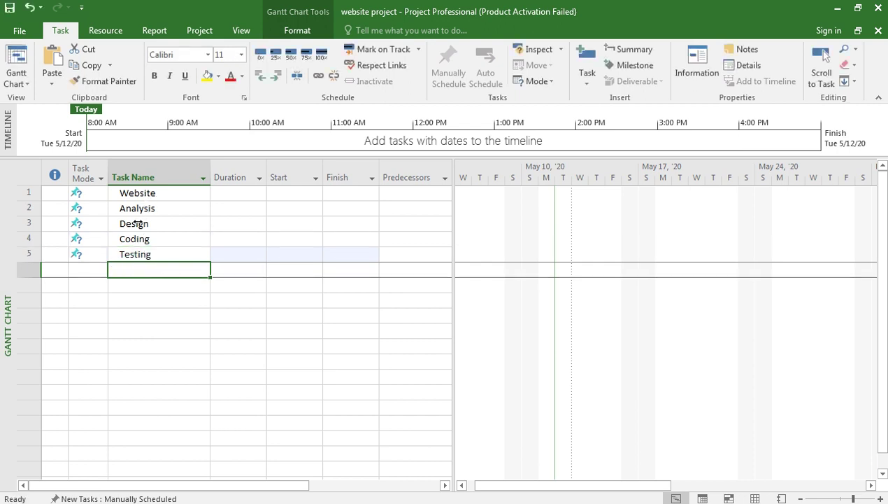
pyautogui.moveTo(82, 196)
pyautogui.click(80, 194)
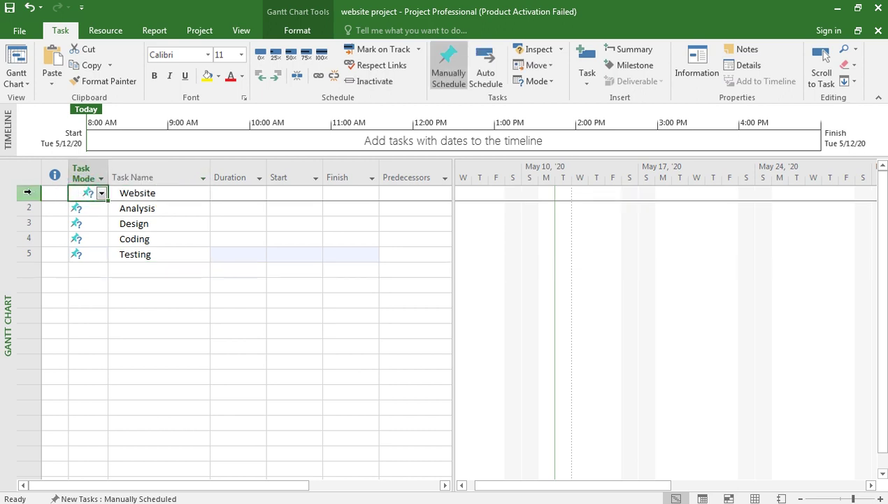
pyautogui.click(30, 192)
pyautogui.moveTo(31, 191); pyautogui.dragTo(57, 256)
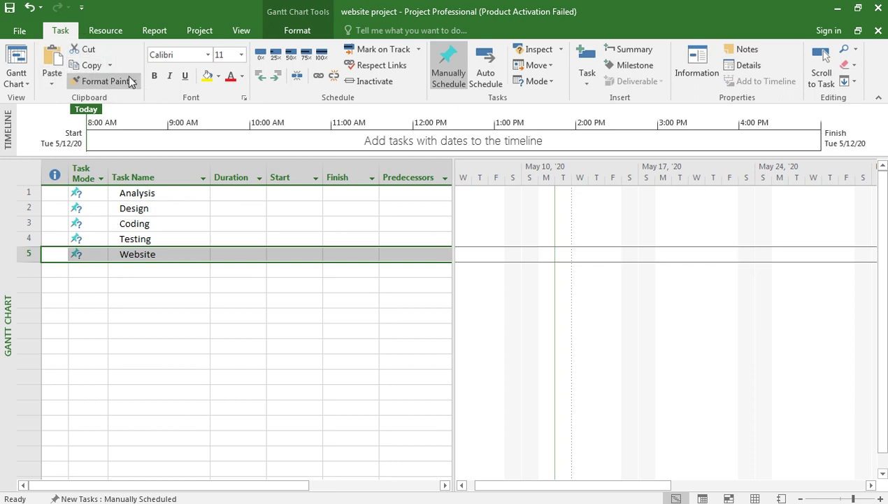
pyautogui.click(30, 7)
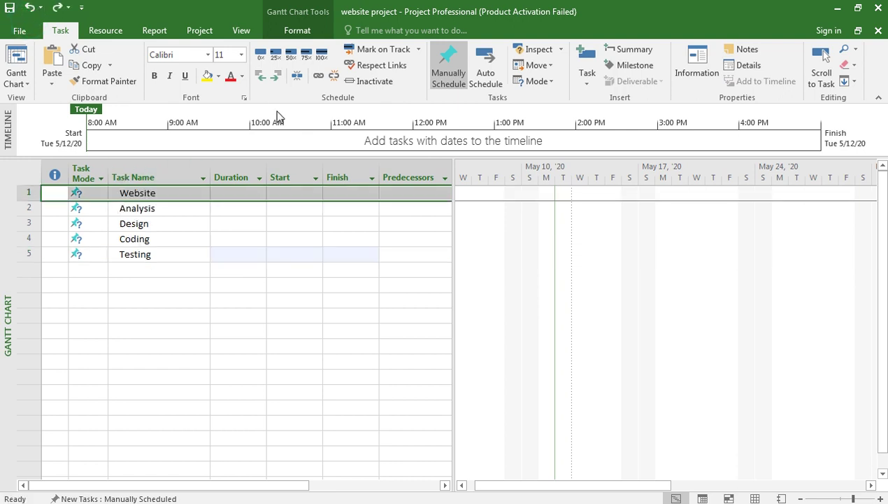
# Switch all five tasks, Website, Analysis, Design, Coding and Testing, to Auto Schedule mode
pyautogui.click(487, 82)
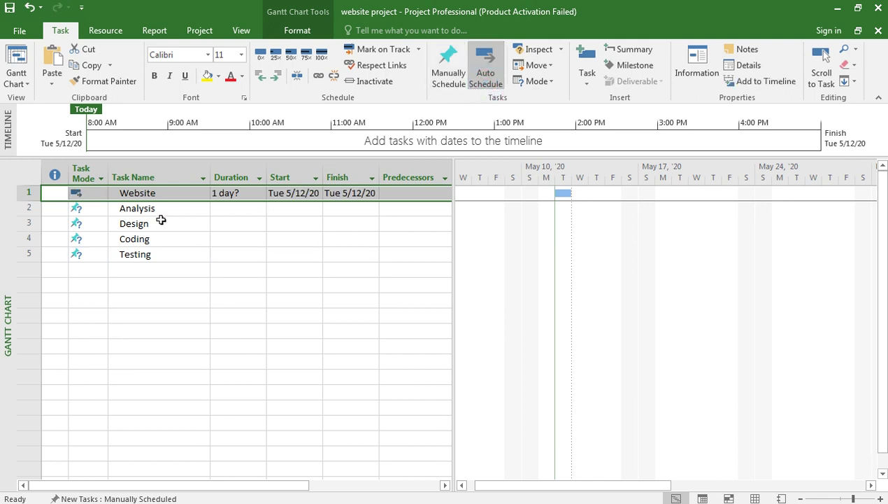
pyautogui.click(102, 214)
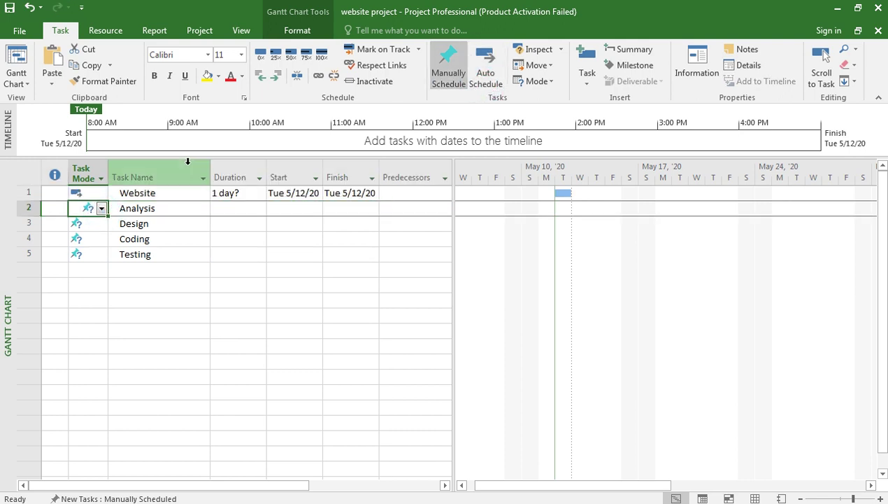
pyautogui.click(482, 75)
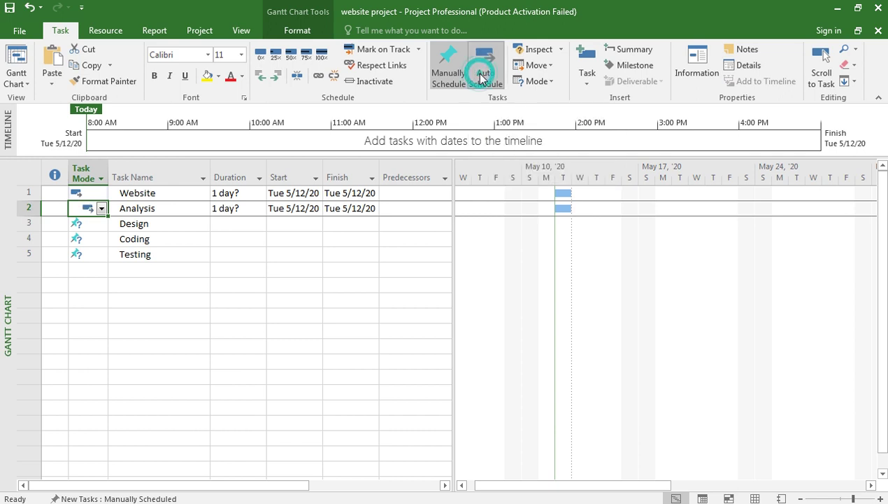
pyautogui.click(94, 224)
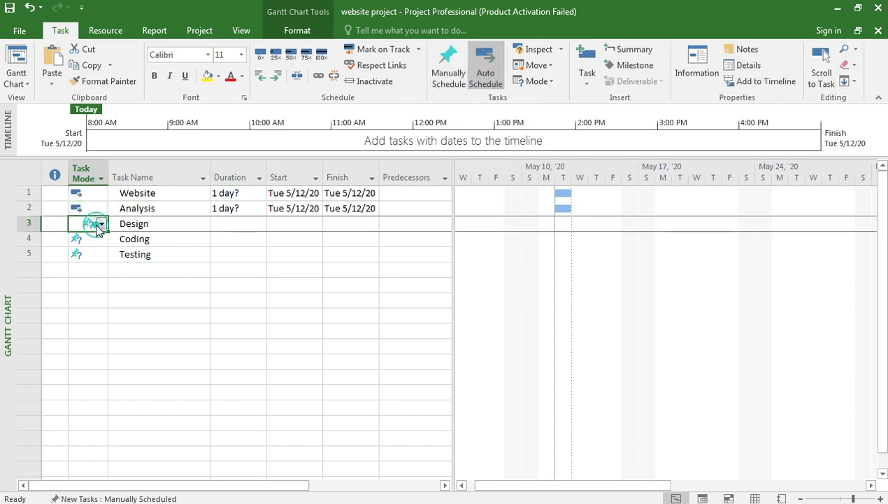
pyautogui.click(481, 76)
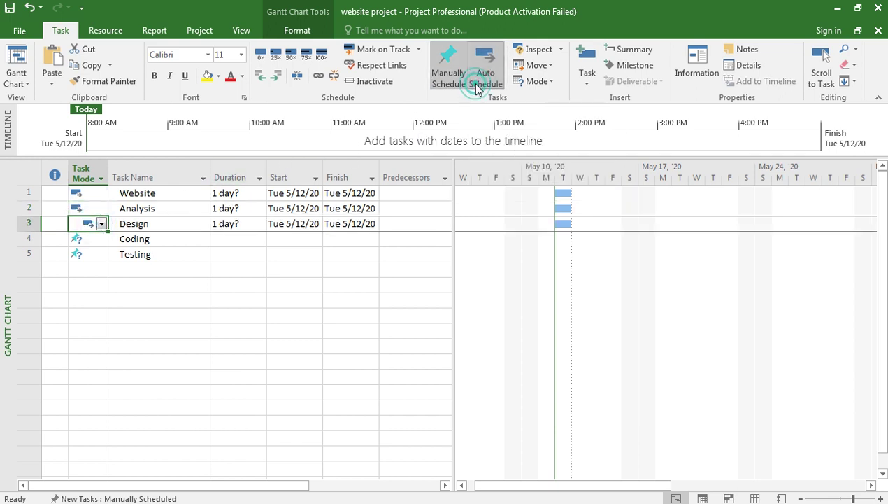
pyautogui.click(89, 239)
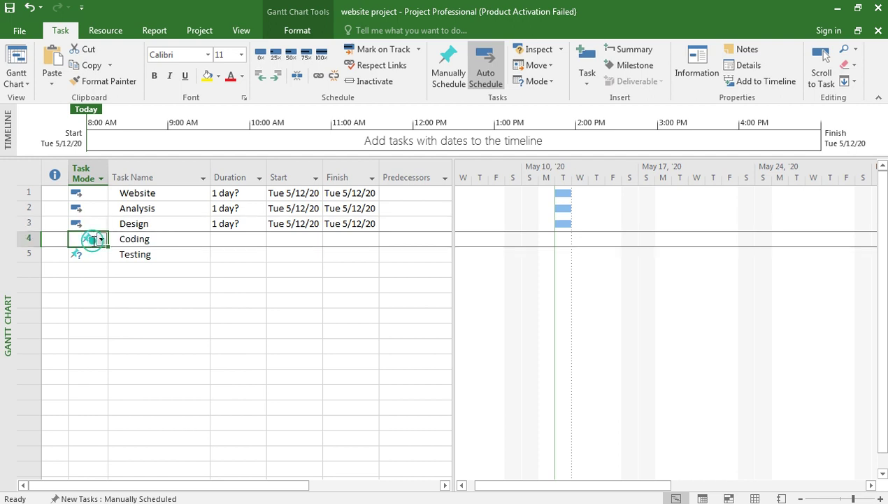
pyautogui.click(481, 85)
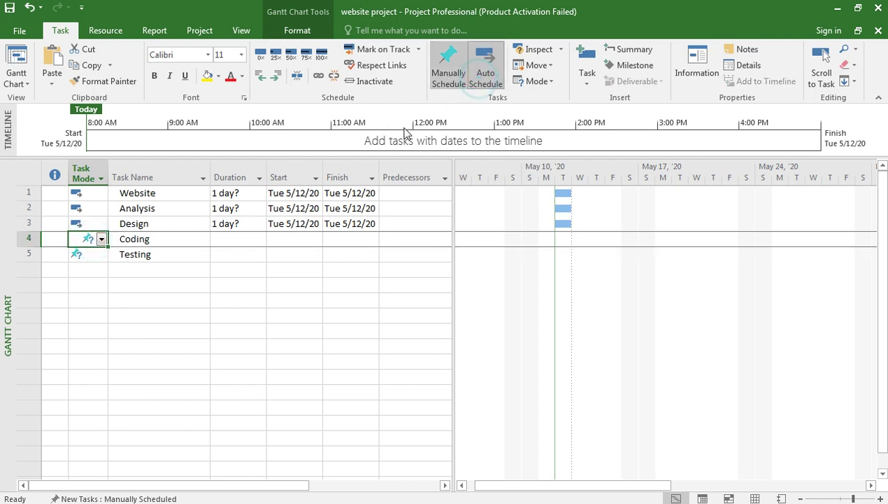
pyautogui.click(82, 256)
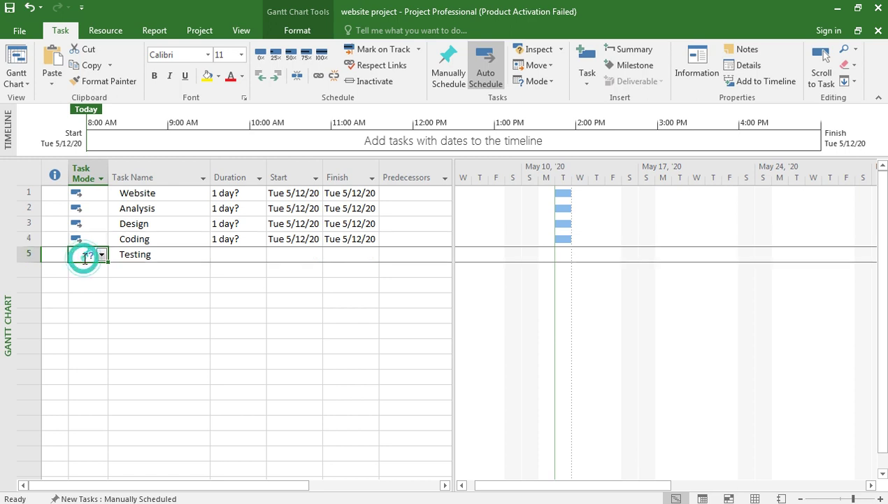
pyautogui.click(486, 79)
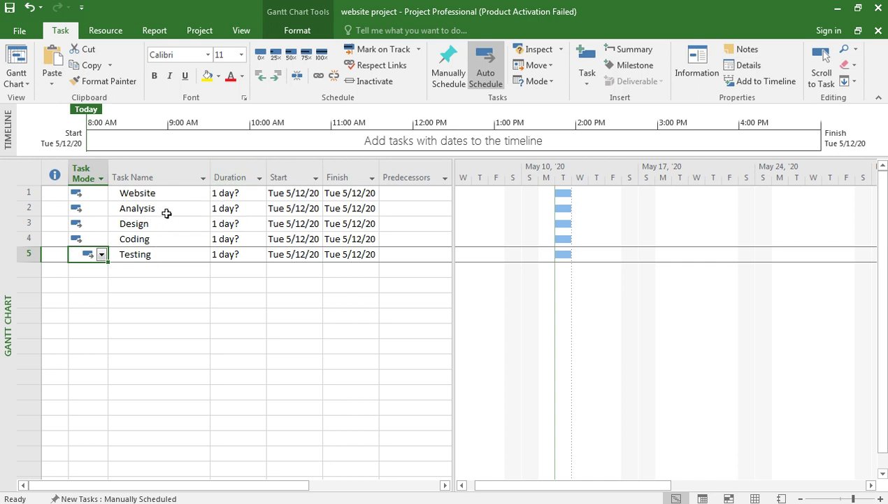
# Set the project's default mode for new tasks to Auto Scheduled
pyautogui.click(72, 497)
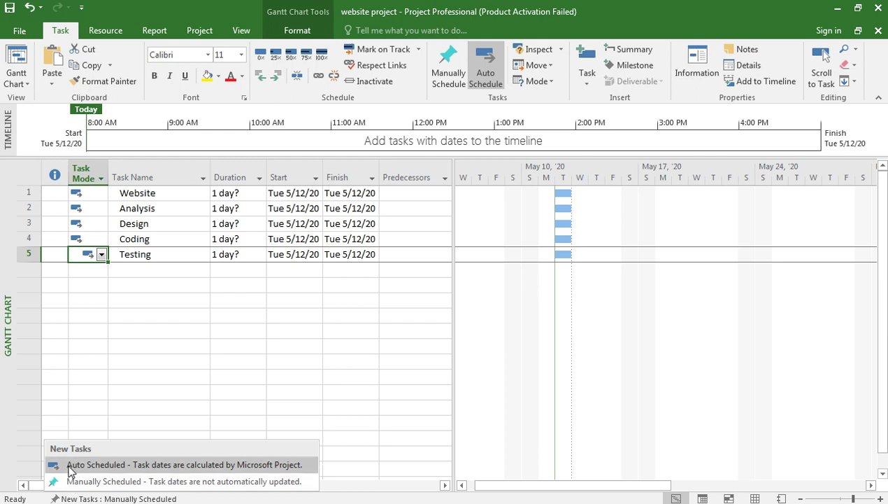
pyautogui.click(70, 466)
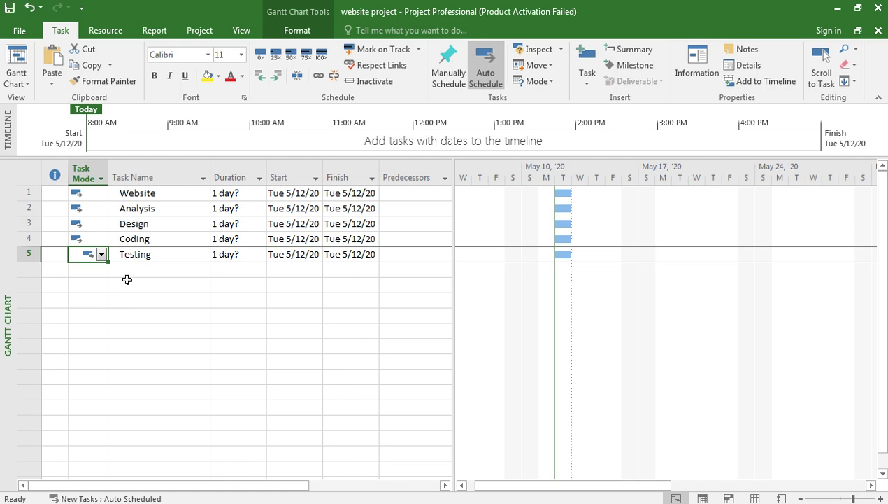
# Indent Analysis, Design, Coding and Testing one level as subtasks of the Website task
pyautogui.click(129, 207)
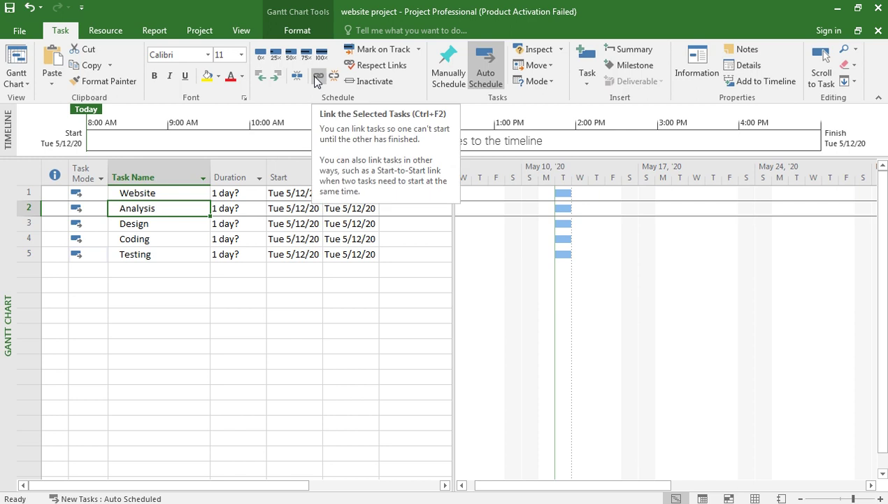
pyautogui.click(276, 81)
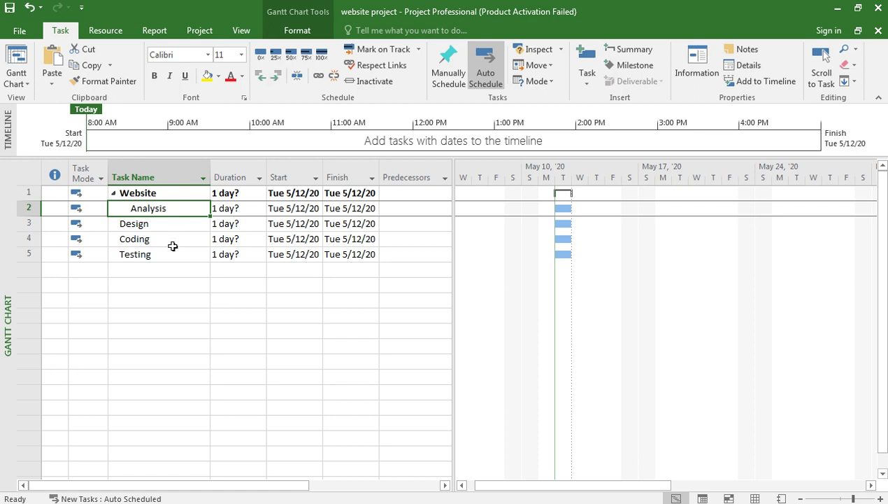
pyautogui.click(165, 226)
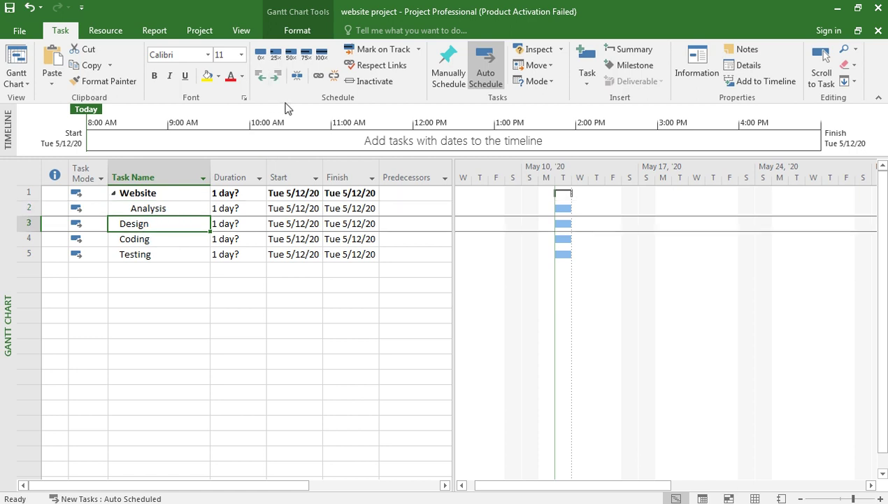
pyautogui.click(278, 80)
pyautogui.click(181, 239)
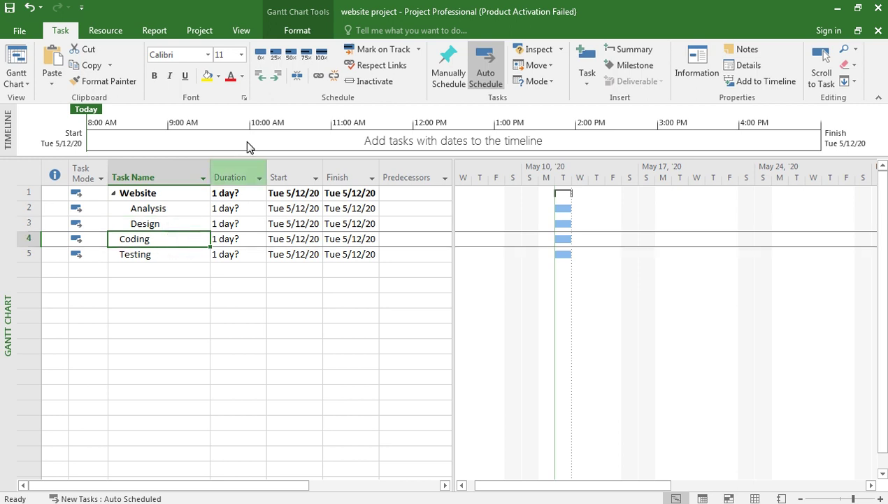
pyautogui.click(274, 82)
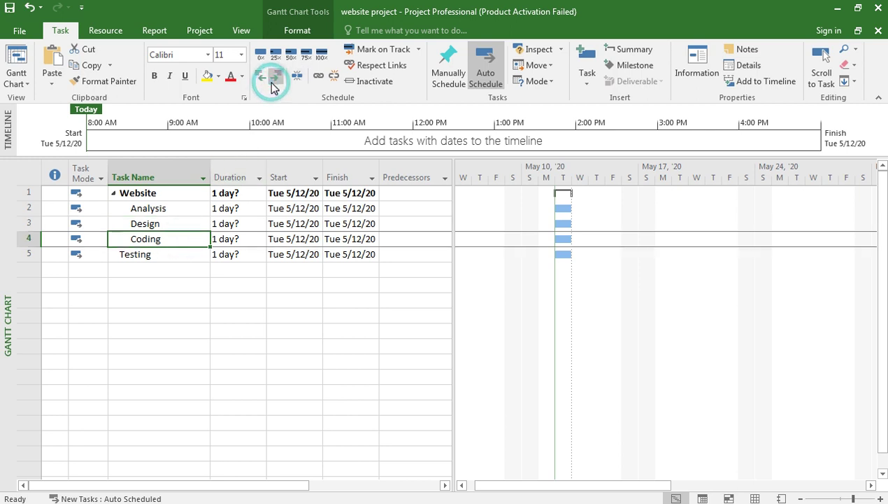
pyautogui.click(160, 256)
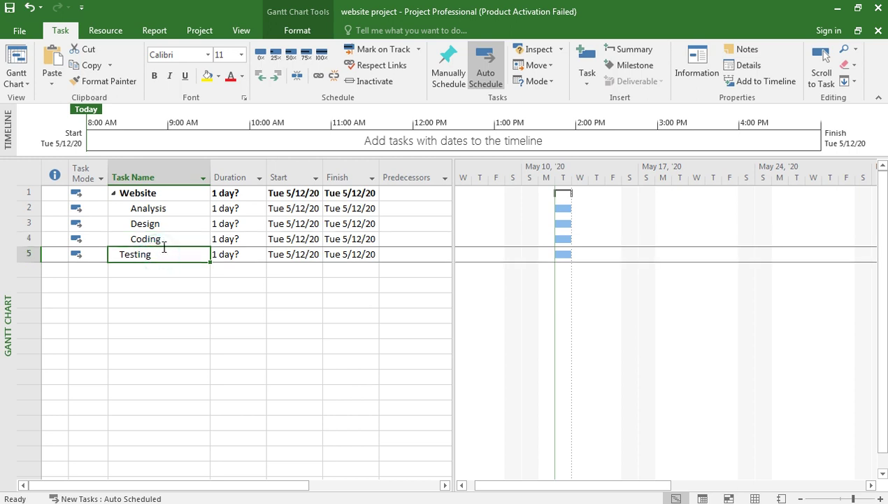
pyautogui.click(277, 79)
pyautogui.click(161, 209)
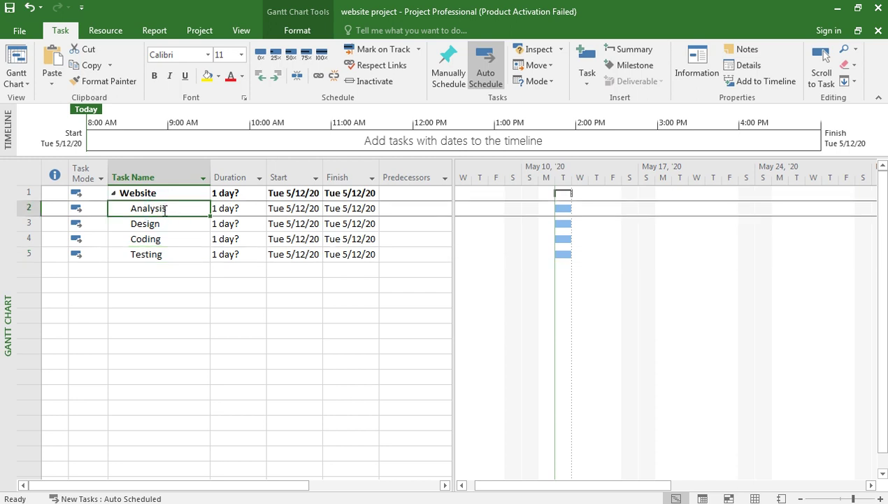
pyautogui.click(38, 208)
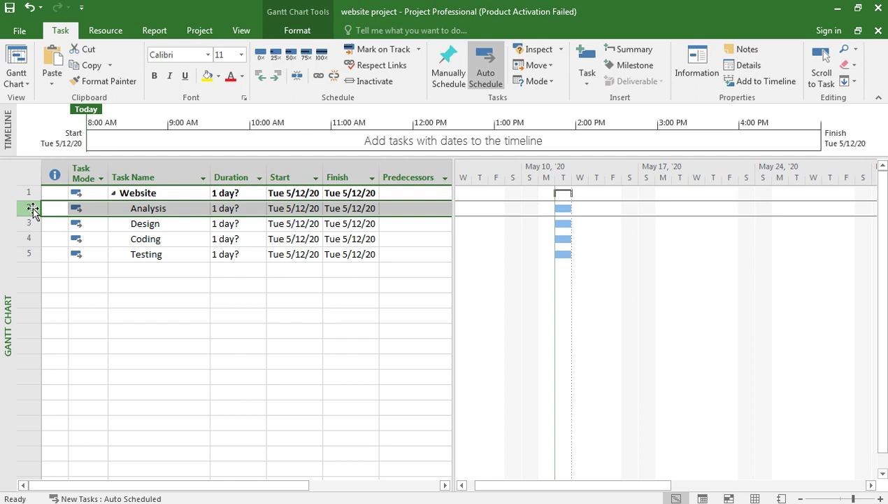
pyautogui.rightClick(33, 209)
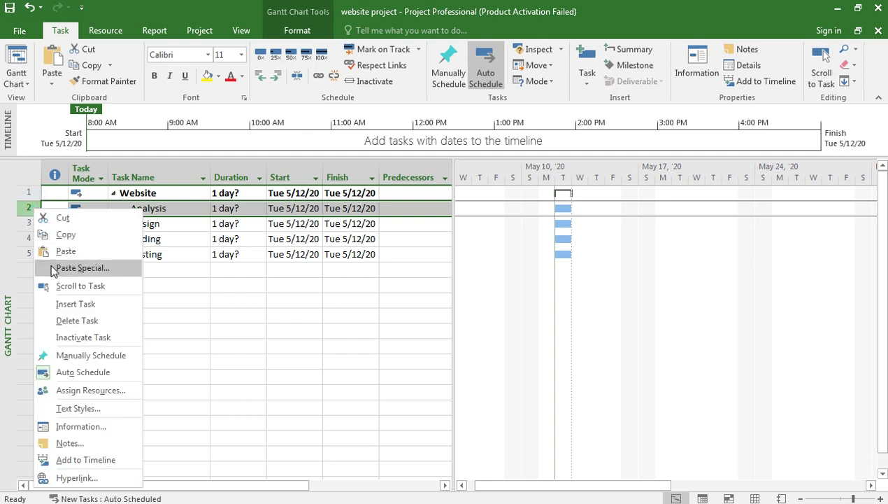
pyautogui.click(71, 306)
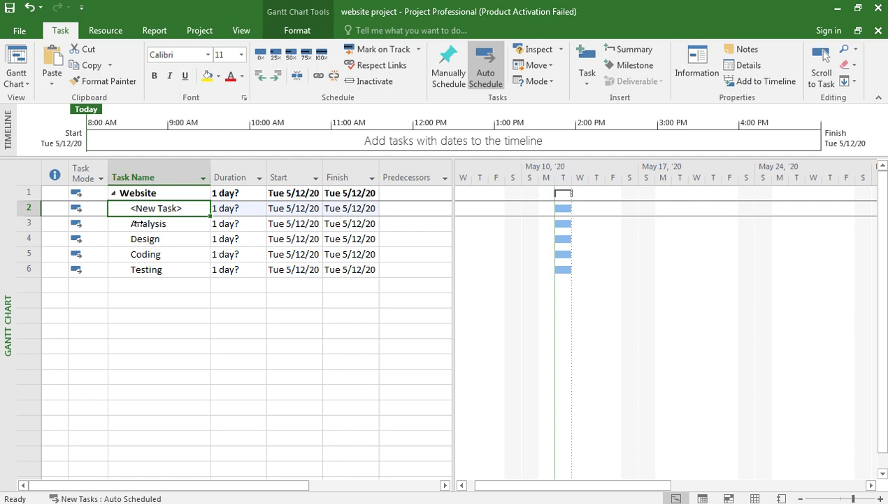
pyautogui.click(29, 9)
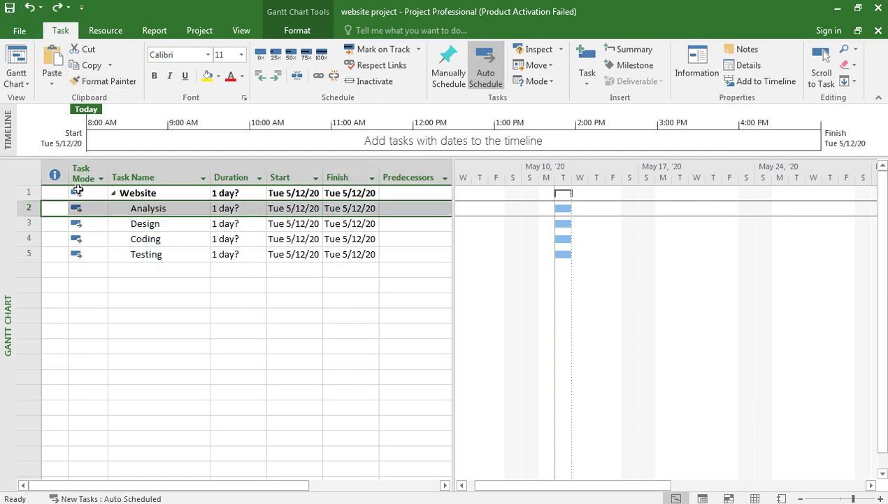
# Insert a new task named Home Page between Analysis and Design
pyautogui.click(32, 224)
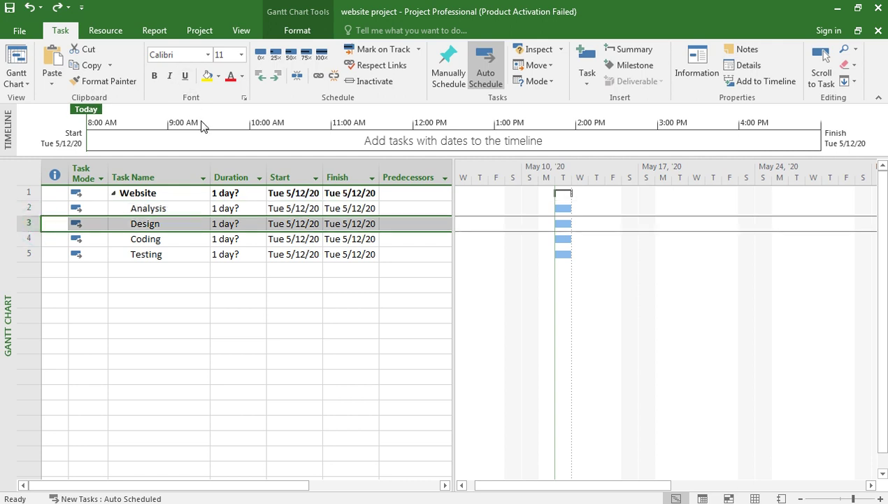
pyautogui.rightClick(28, 224)
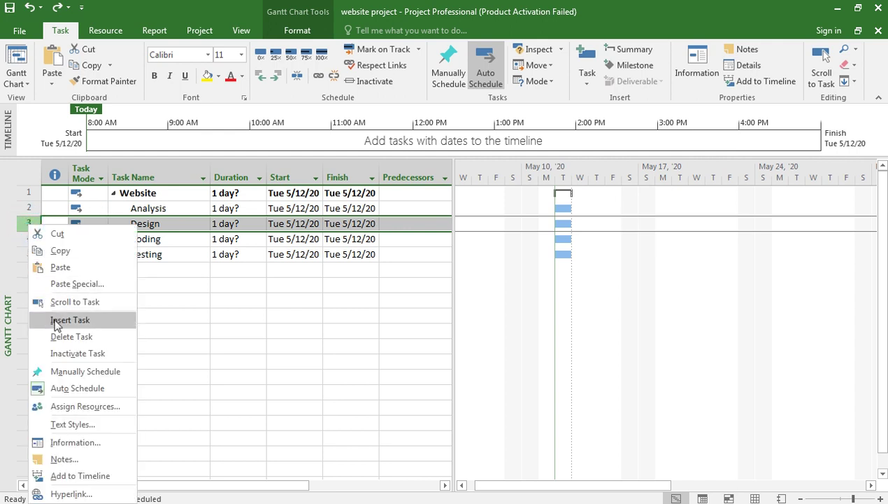
pyautogui.click(58, 324)
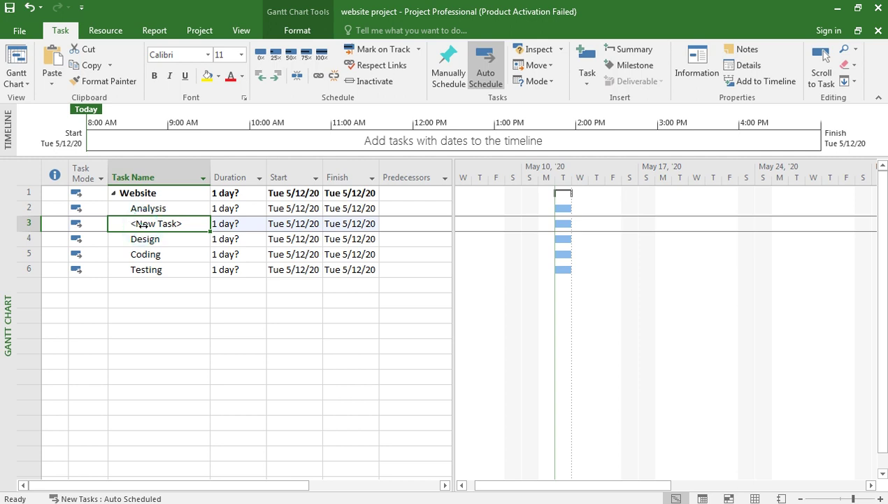
pyautogui.write('H')
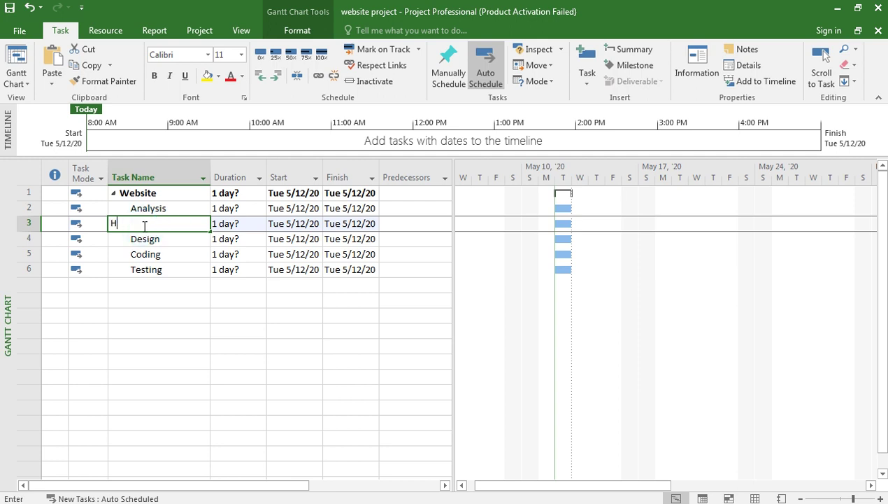
pyautogui.write('ome Page')
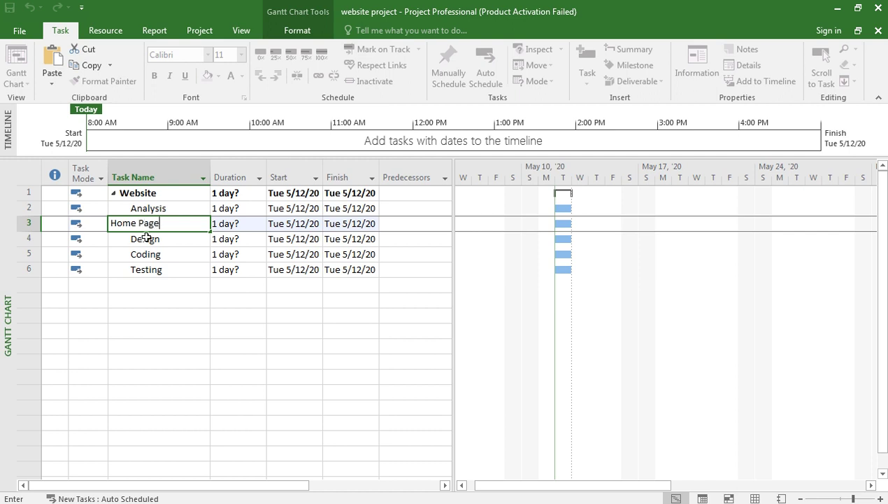
# Insert a new task named Services Page between Home Page and Design
pyautogui.click(32, 239)
pyautogui.rightClick(37, 240)
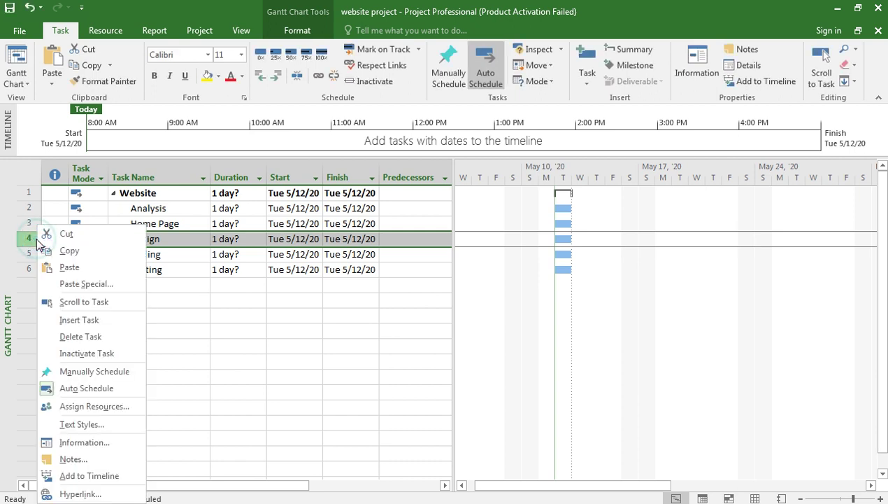
pyautogui.click(78, 320)
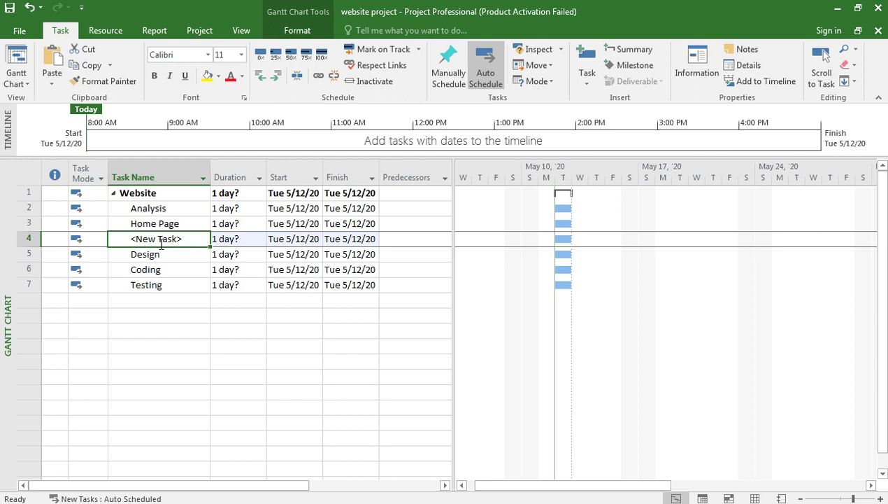
pyautogui.write('Servic')
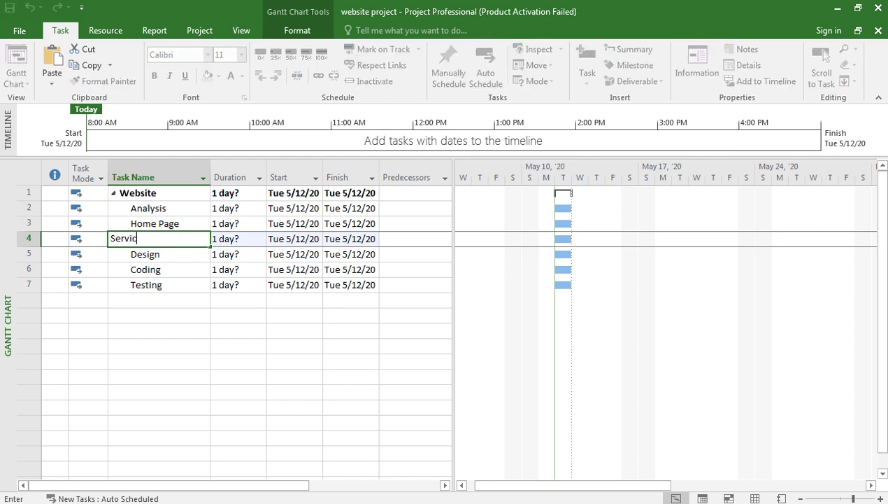
pyautogui.write('es Page')
# Insert a new task named Contact Page between Services Page and Design
pyautogui.click(28, 254)
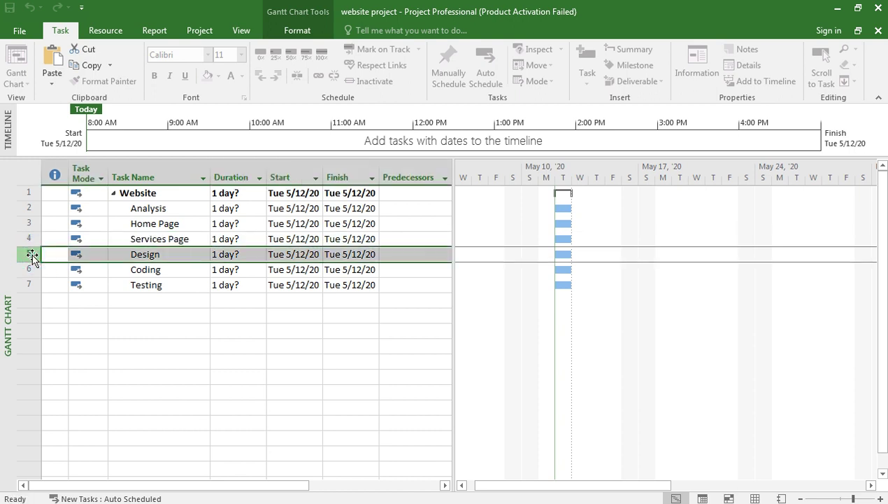
pyautogui.rightClick(32, 256)
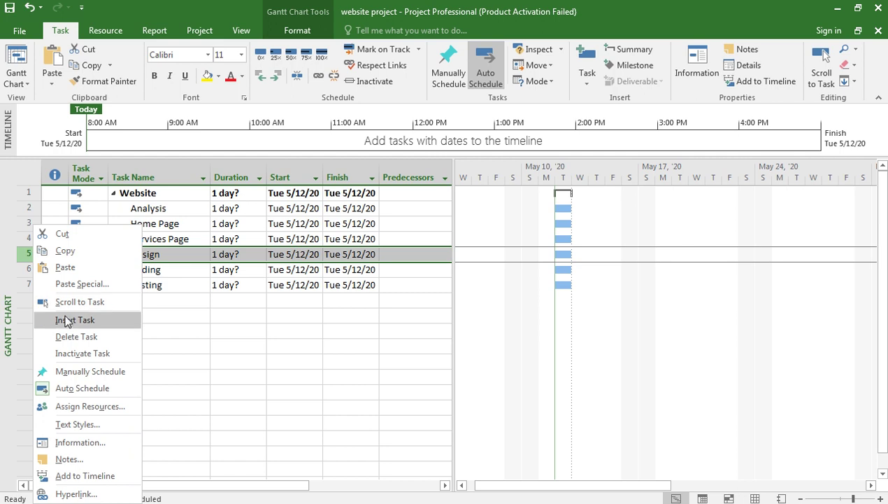
pyautogui.click(66, 319)
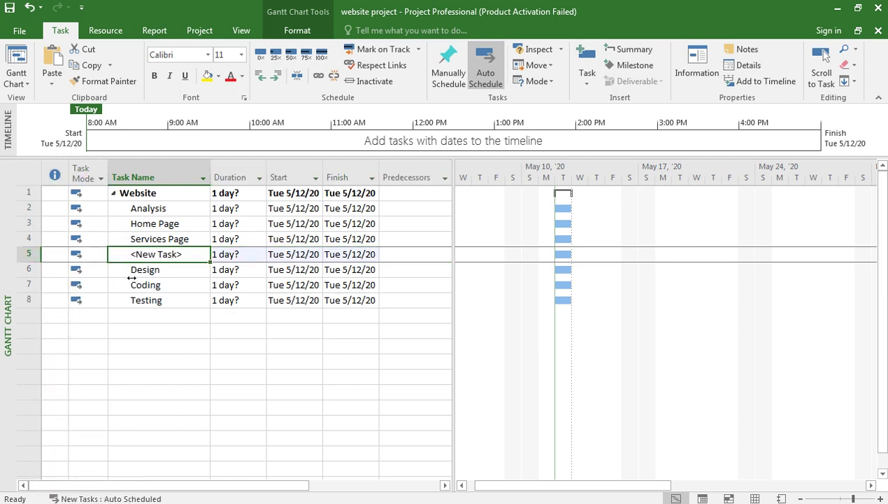
pyautogui.write('Cont')
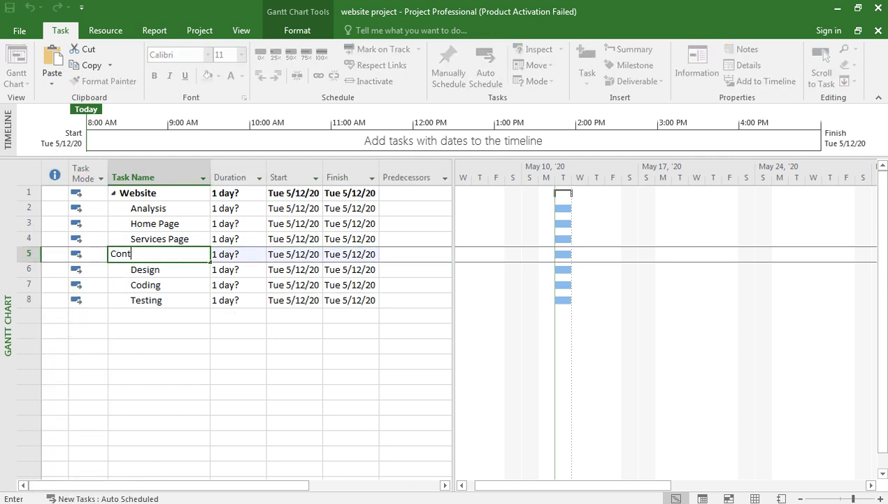
pyautogui.write('act Page')
pyautogui.press('Return')
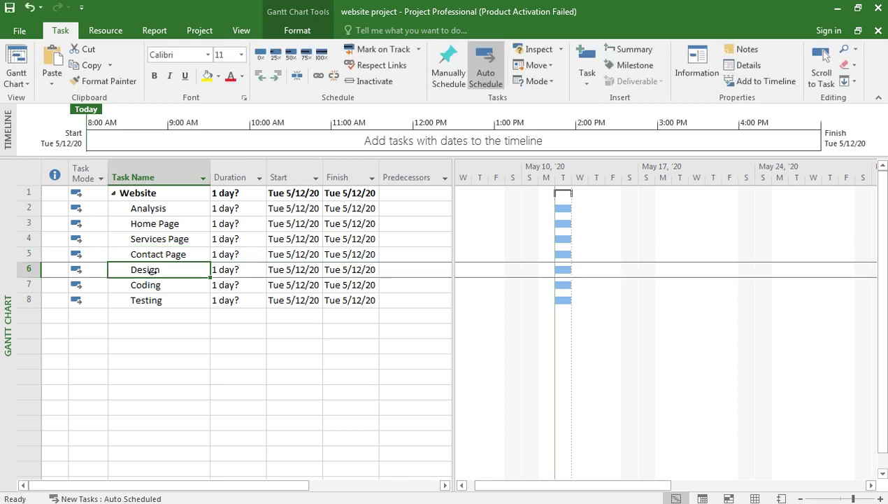
# Indent Home Page, Services Page and Contact Page one level as subtasks of Analysis
pyautogui.click(157, 224)
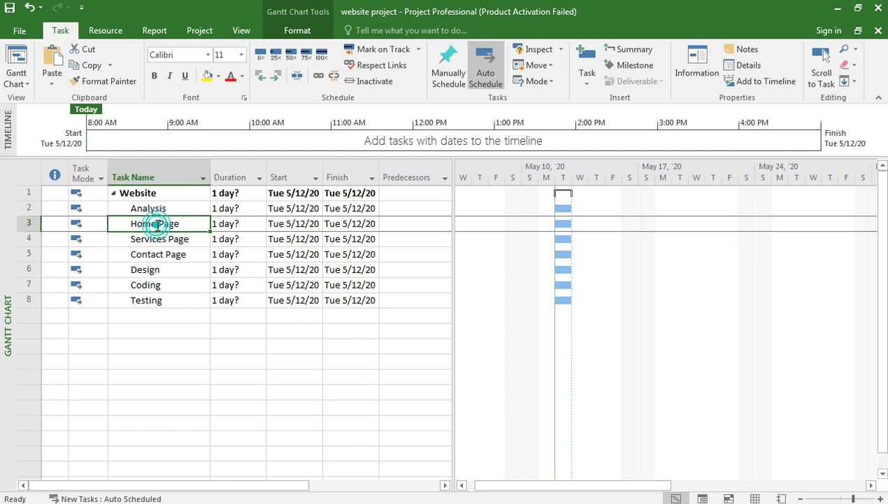
pyautogui.click(277, 77)
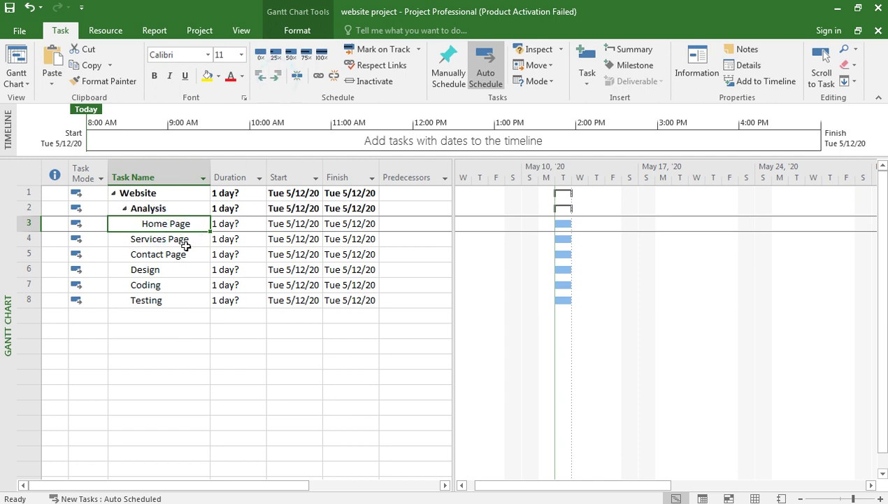
pyautogui.click(186, 244)
pyautogui.click(277, 77)
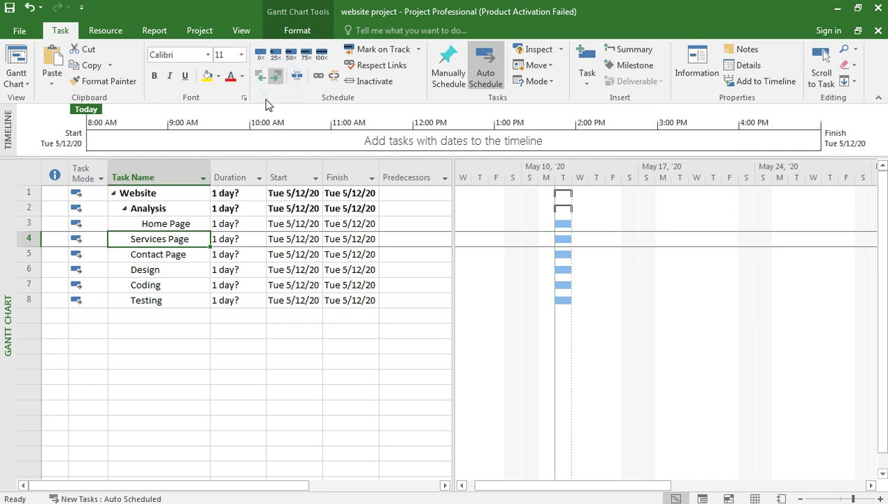
pyautogui.click(174, 253)
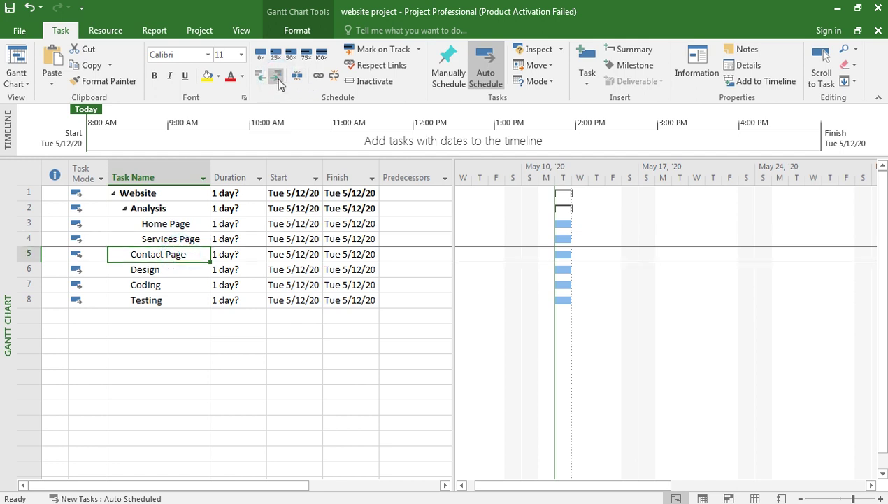
pyautogui.click(277, 78)
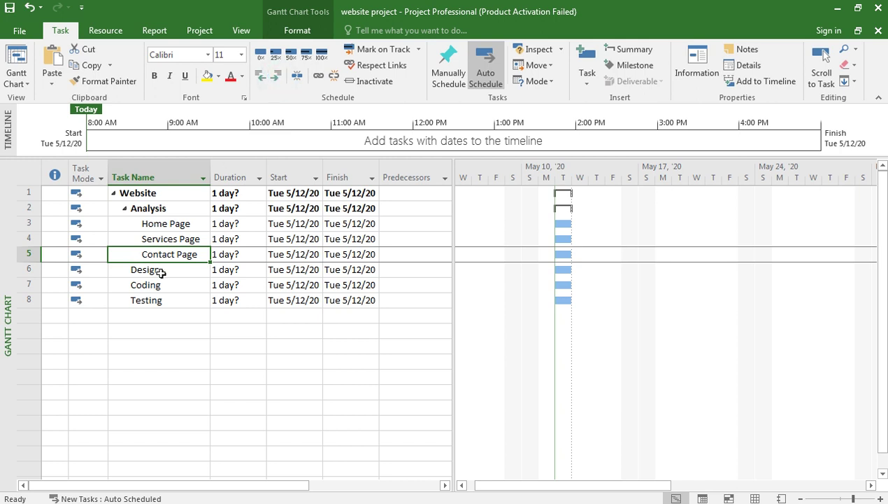
# Copy the Home Page, Services Page and Contact Page task name cells under Analysis
pyautogui.click(149, 224)
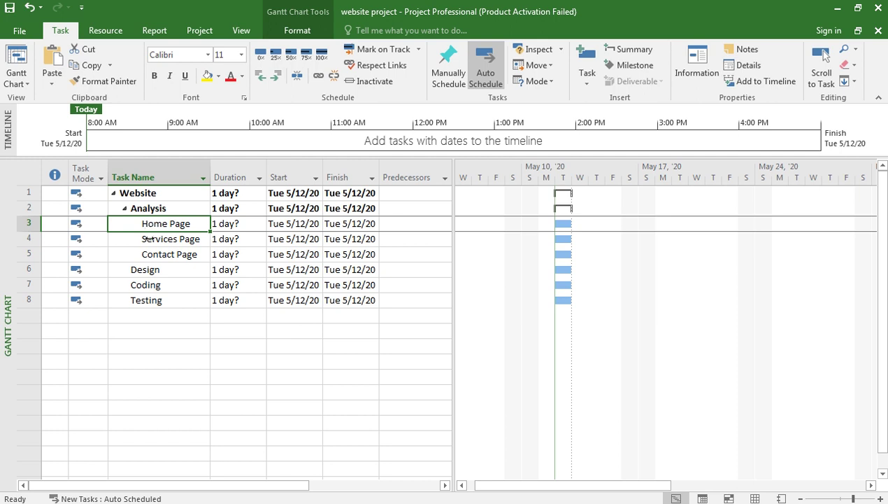
pyautogui.keyDown('shift'); pyautogui.click(149, 238); pyautogui.keyUp('shift')
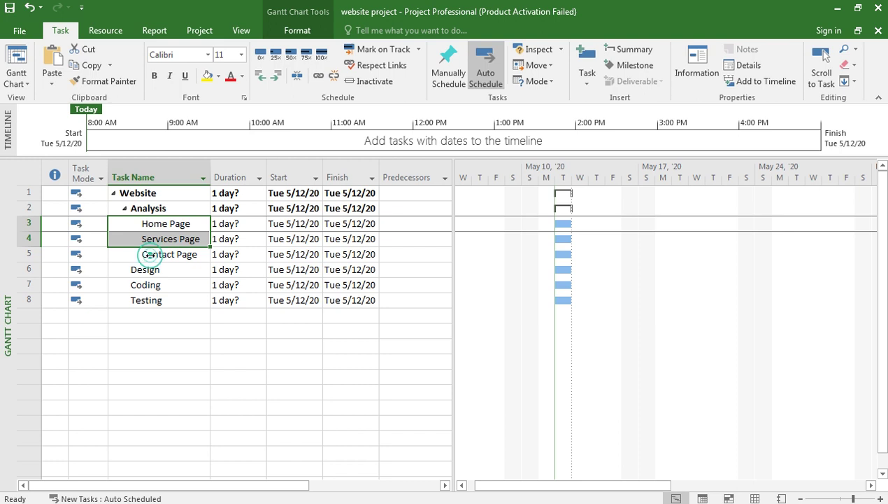
pyautogui.keyDown('shift'); pyautogui.click(149, 254); pyautogui.keyUp('shift')
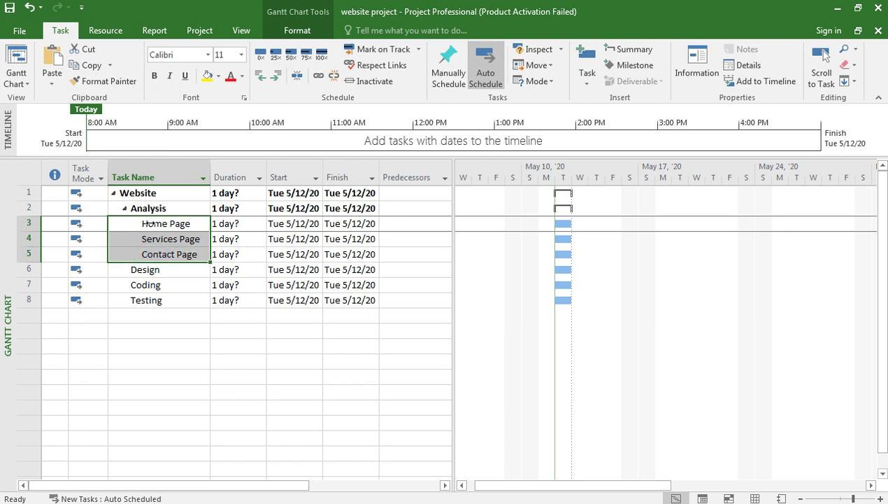
pyautogui.rightClick(149, 223)
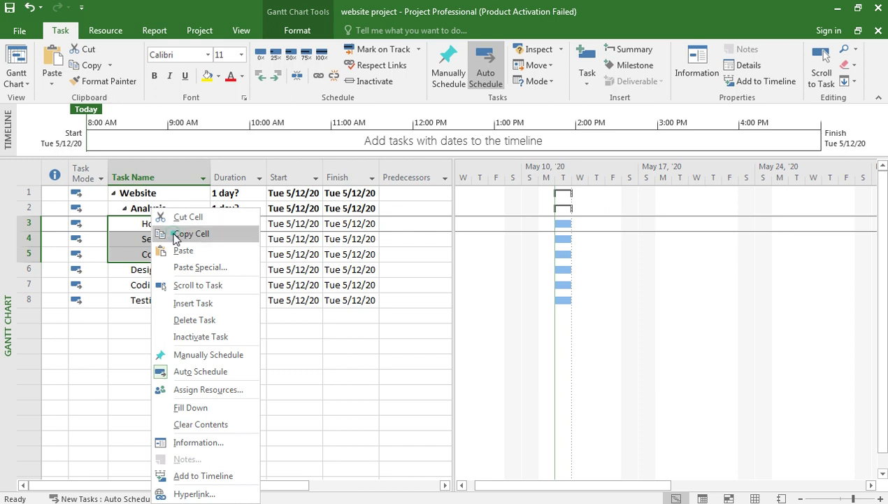
pyautogui.click(176, 234)
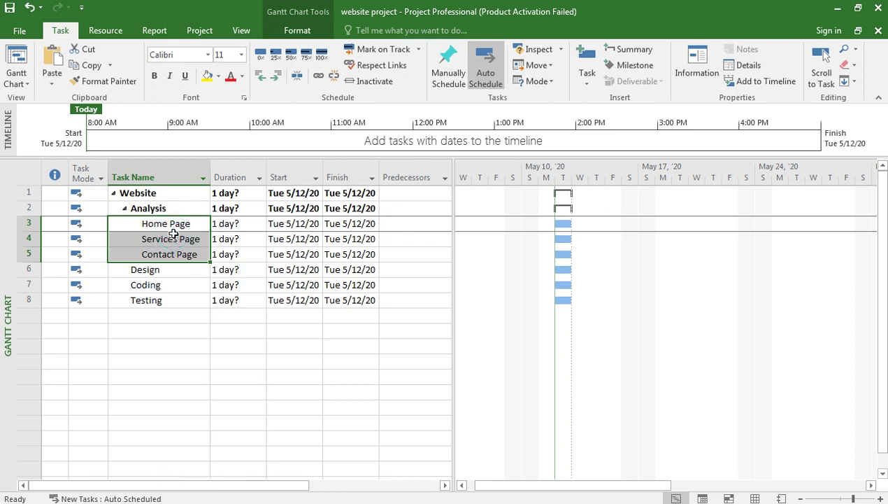
# Insert a new task row directly below Design and paste the three copied page names starting in its name cell
pyautogui.click(28, 285)
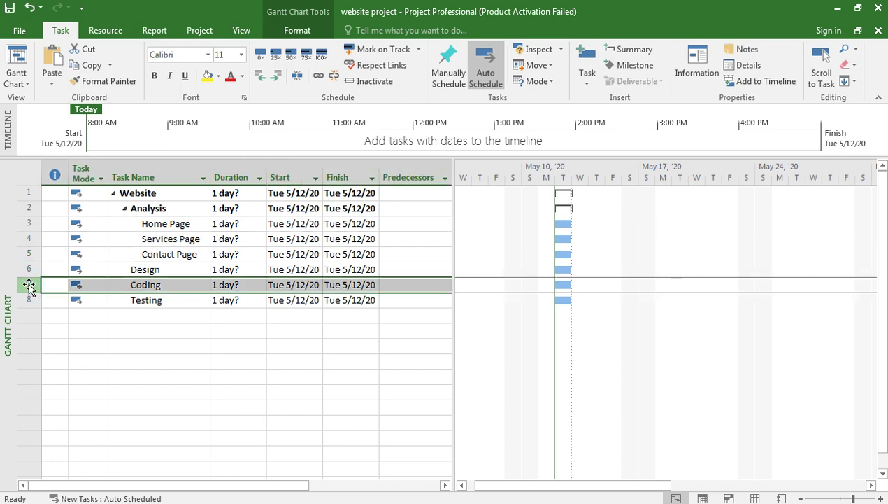
pyautogui.rightClick(28, 284)
pyautogui.click(43, 104)
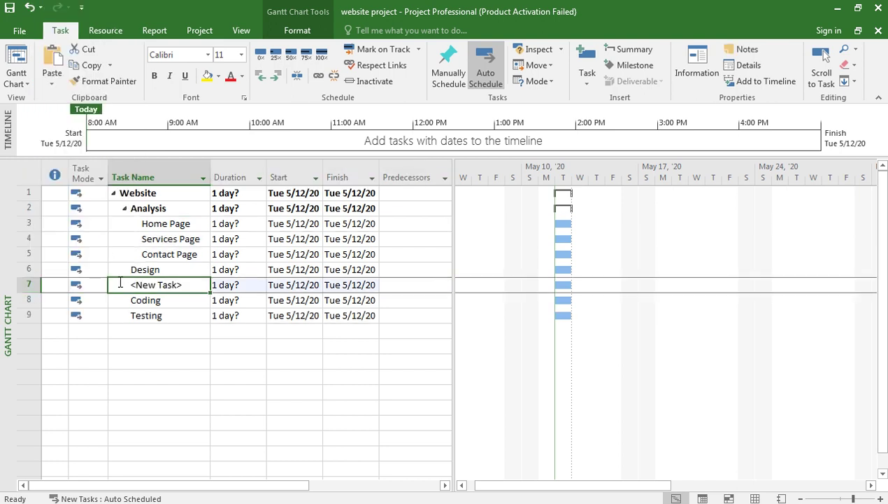
pyautogui.rightClick(155, 285)
pyautogui.click(181, 249)
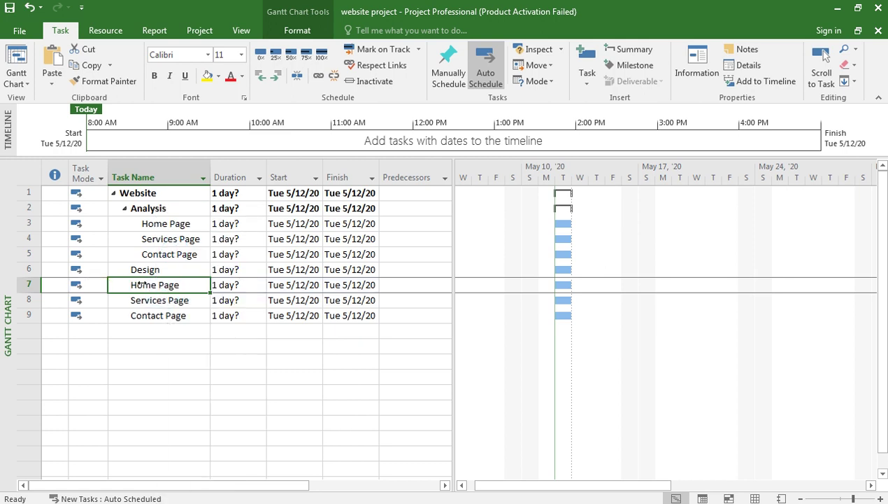
# Indent the pasted Home Page, Services Page and Contact Page one level as subtasks of Design
pyautogui.click(274, 75)
pyautogui.click(177, 301)
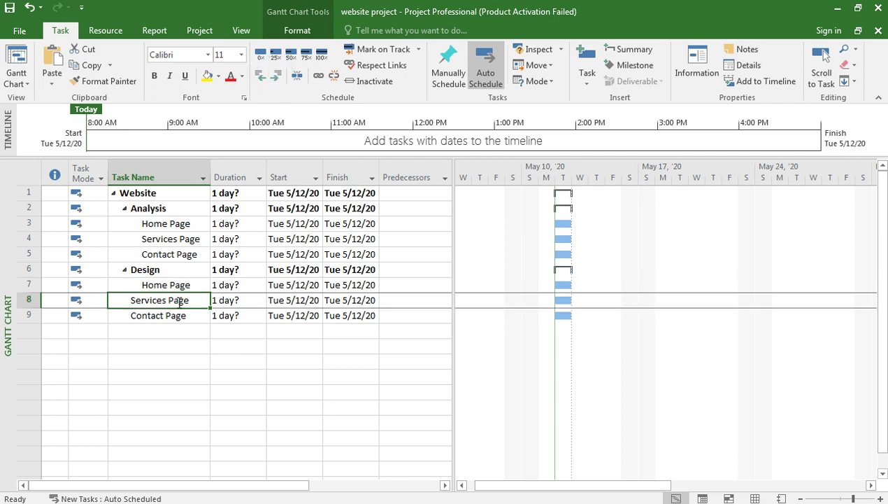
pyautogui.click(275, 76)
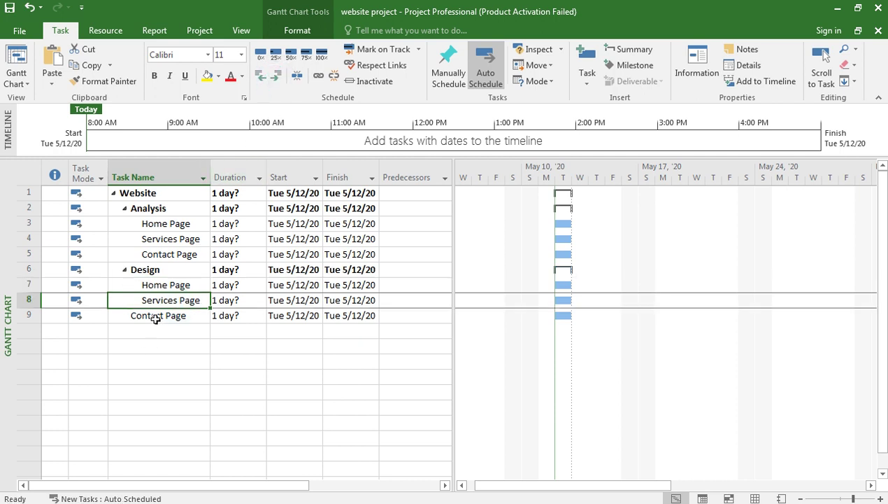
pyautogui.click(157, 319)
pyautogui.click(275, 76)
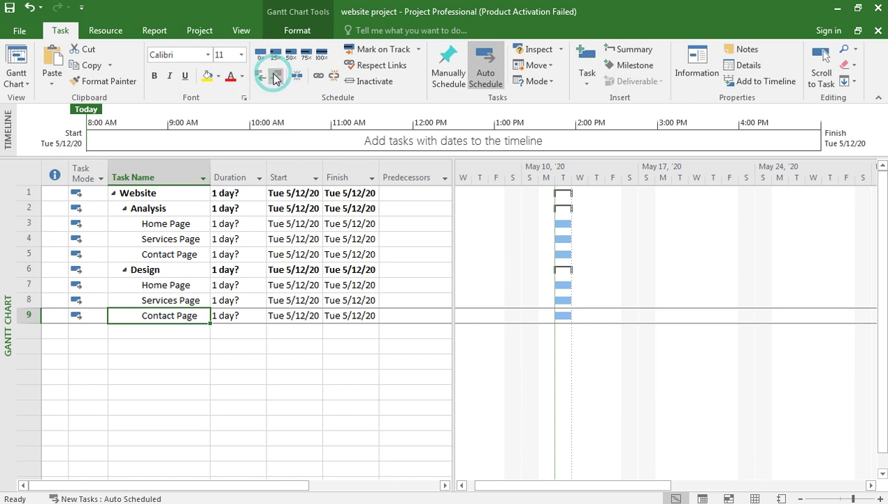
# Add a task named Coding in the first empty row below Design's Contact Page
pyautogui.click(157, 333)
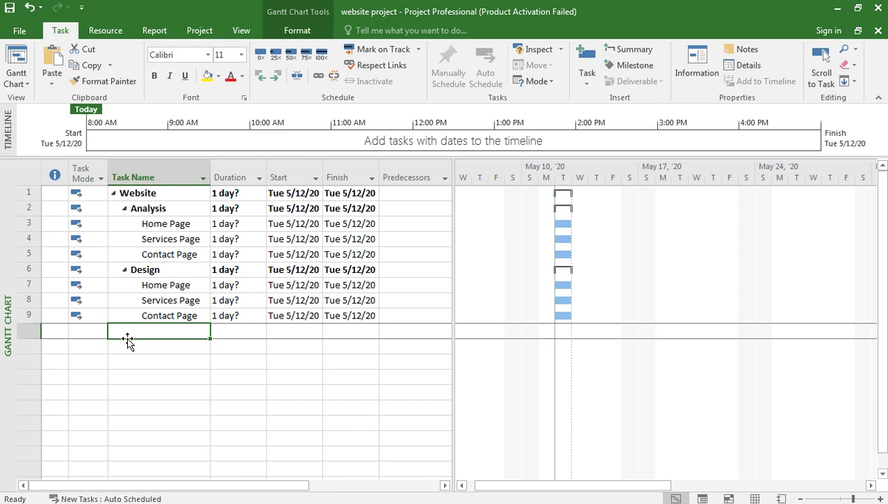
pyautogui.write('Coding')
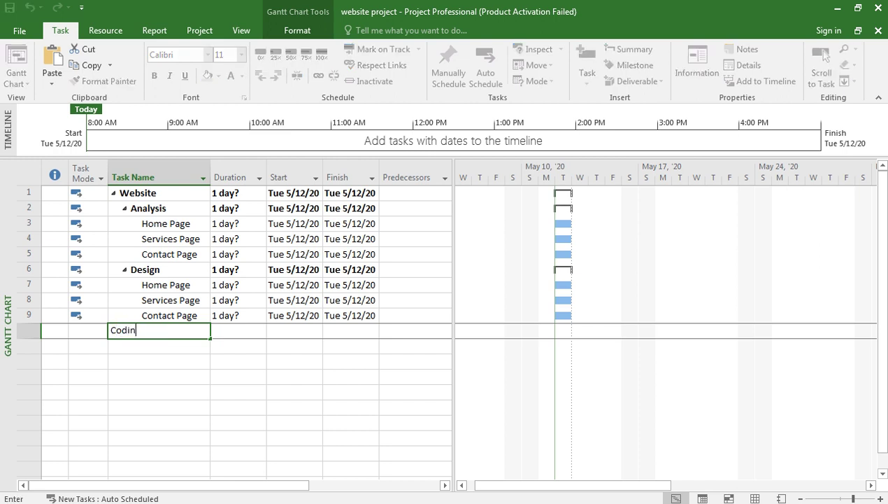
pyautogui.press('Return')
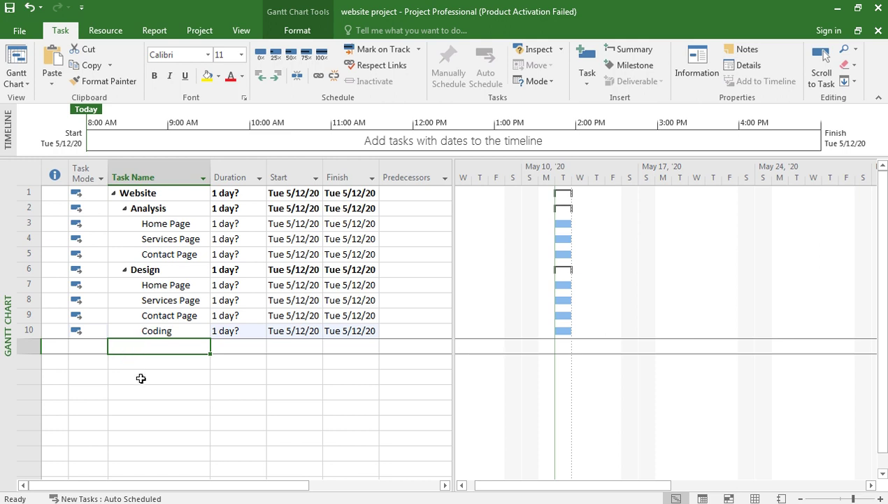
# Paste the copied Home Page, Services Page and Contact Page names into the empty rows below Coding
pyautogui.click(139, 375)
pyautogui.click(143, 345)
pyautogui.rightClick(144, 345)
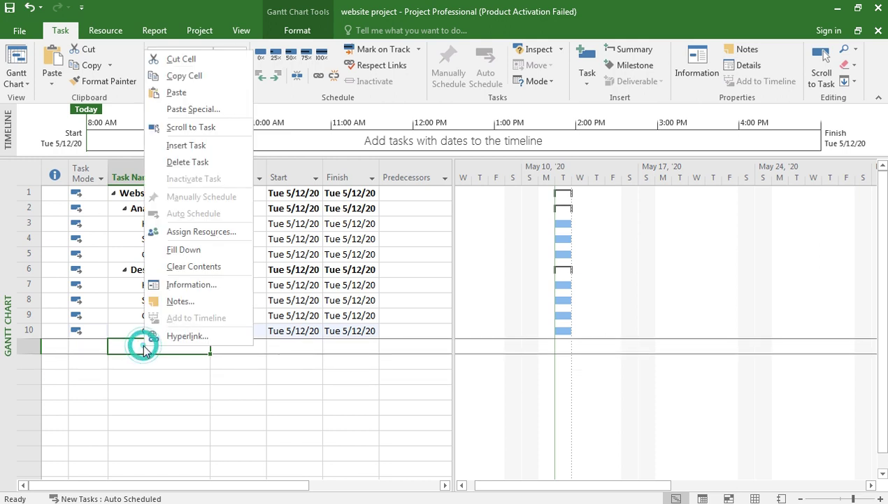
pyautogui.click(175, 92)
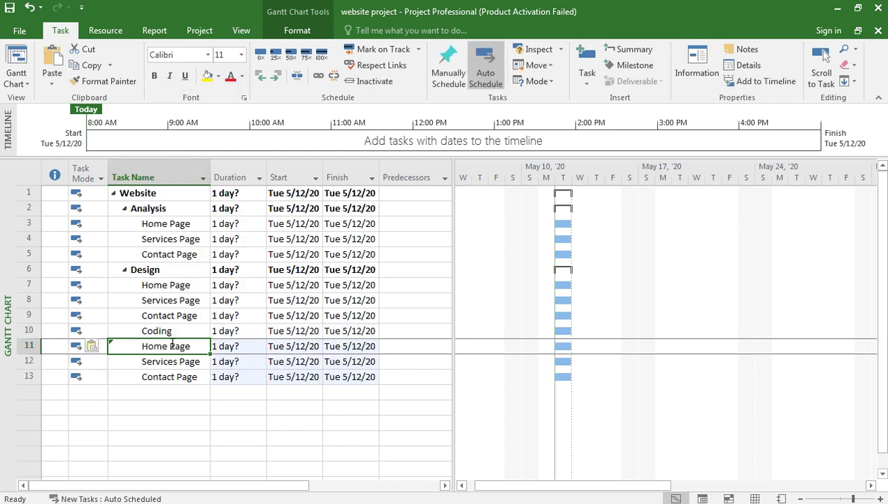
# Indent the Home Page below Coding one level, and outdent Coding to the same level as Design
pyautogui.click(275, 77)
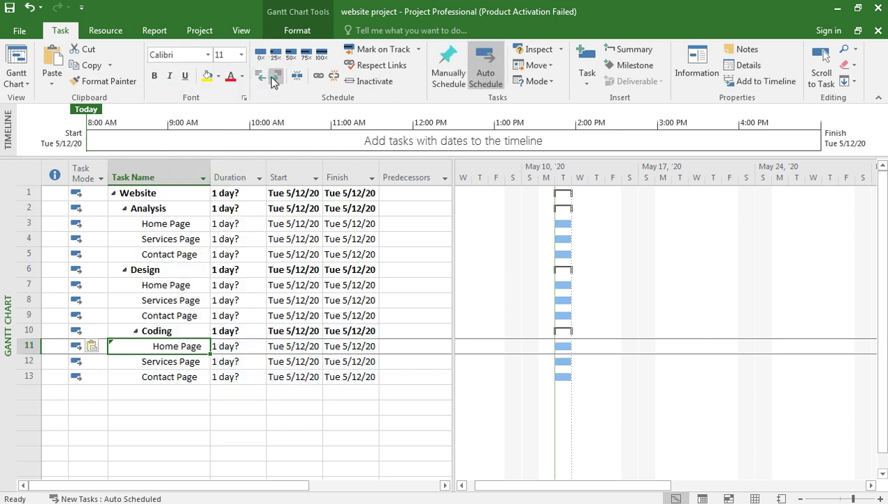
pyautogui.click(153, 332)
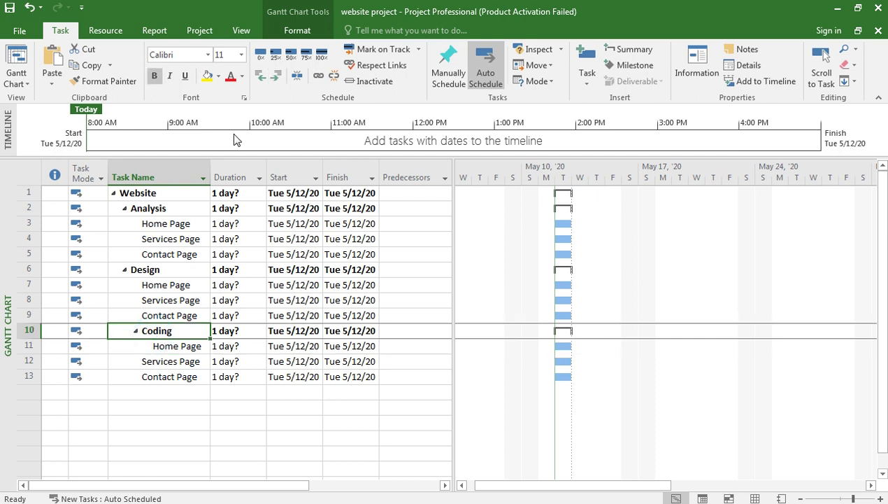
pyautogui.click(260, 73)
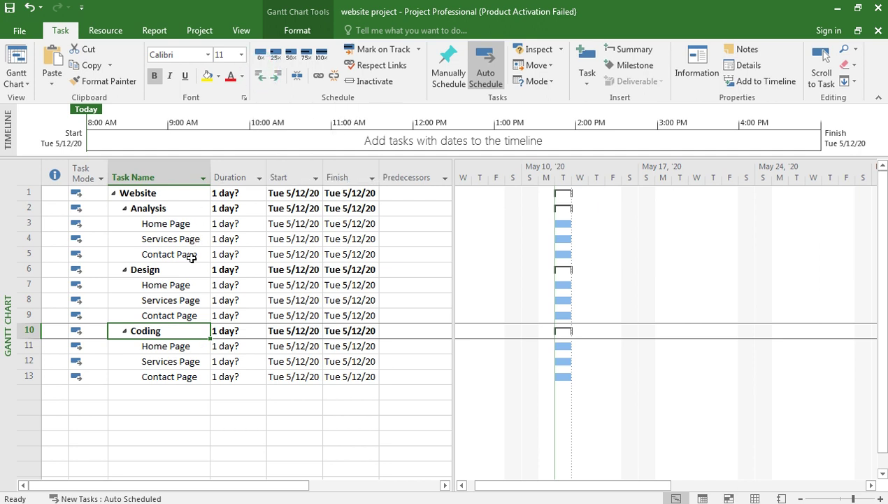
# Add a task named Testing below Coding's Contact Page and outdent it to the same level as Coding
pyautogui.click(160, 391)
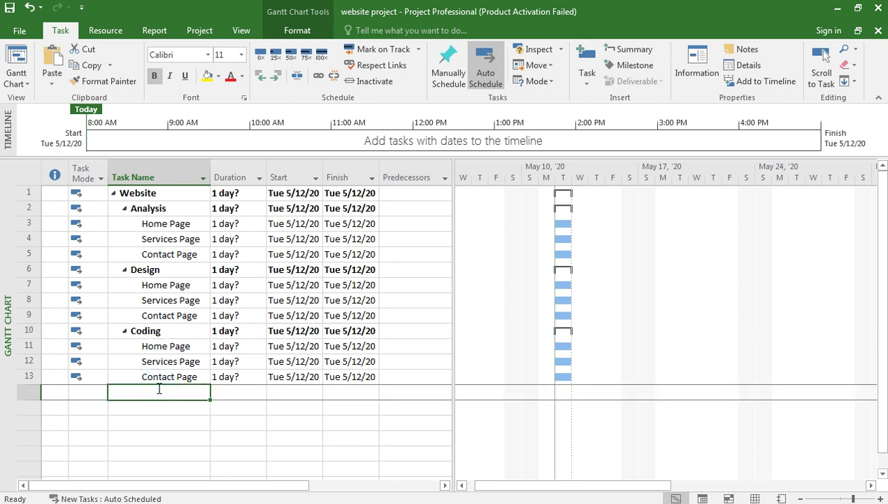
pyautogui.write('T')
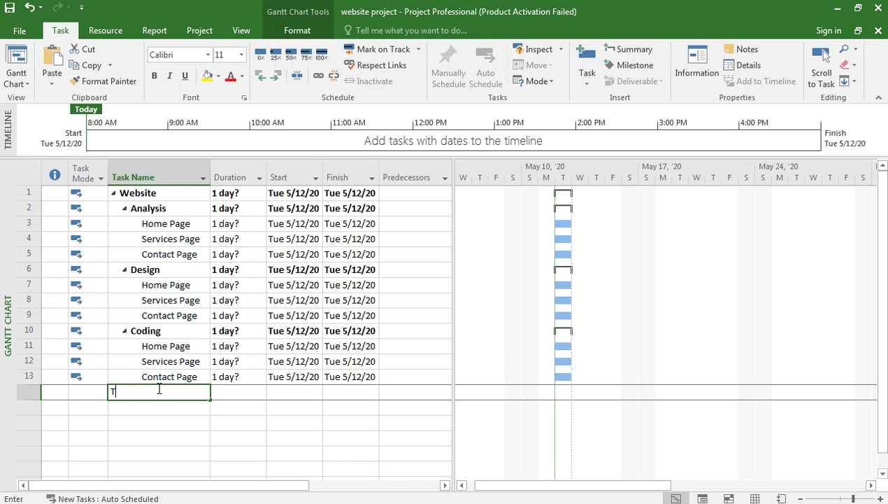
pyautogui.write('esting')
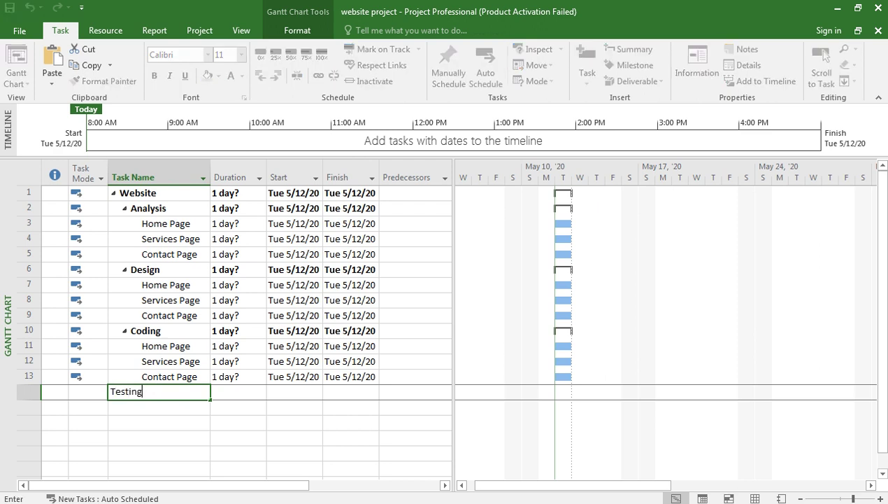
pyautogui.press('Return')
pyautogui.click(158, 392)
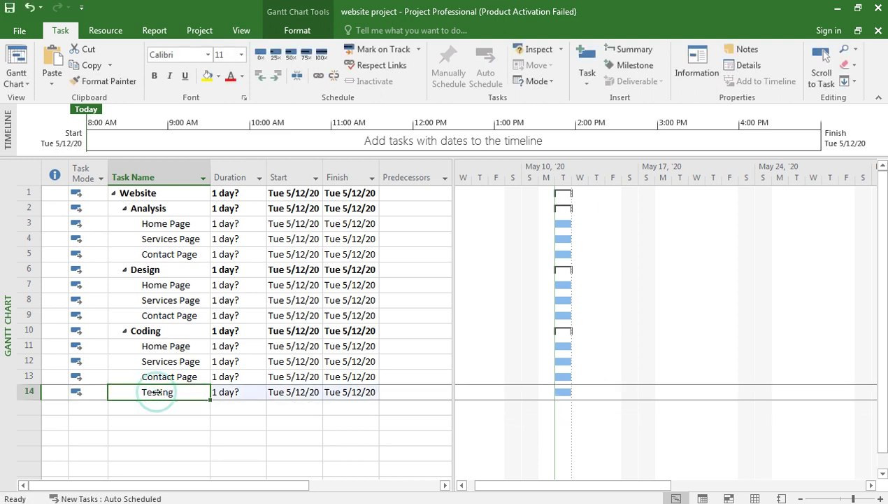
pyautogui.click(260, 77)
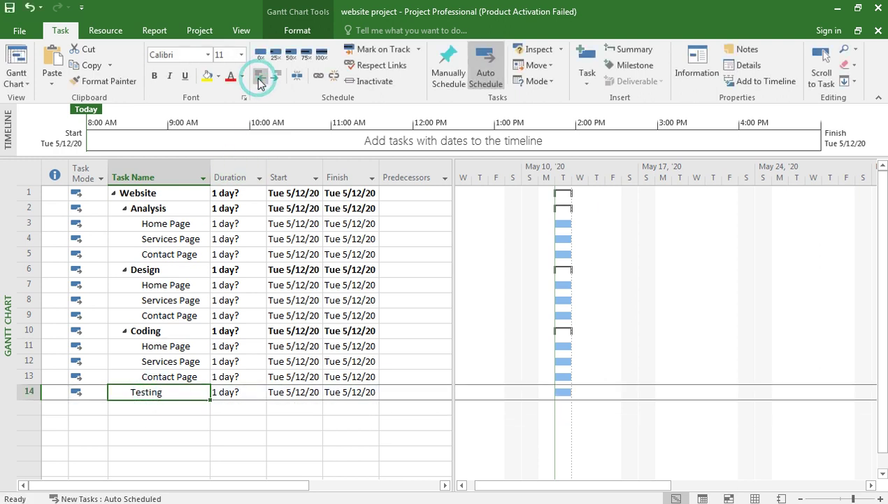
# Paste the copied Home Page, Services Page and Contact Page names into the empty rows below Testing
pyautogui.click(159, 406)
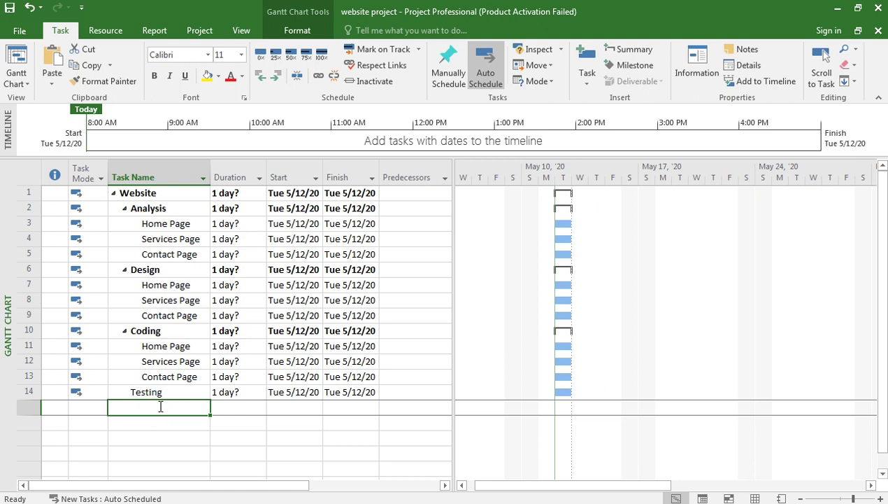
pyautogui.rightClick(159, 406)
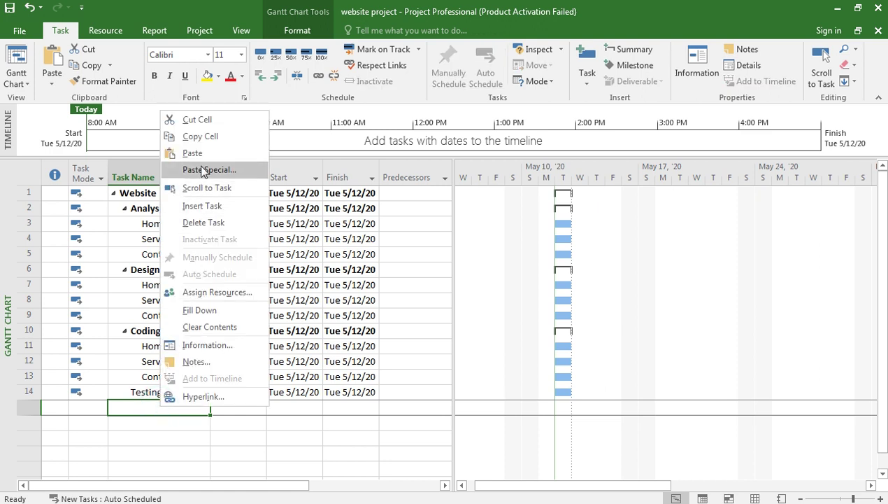
pyautogui.click(201, 154)
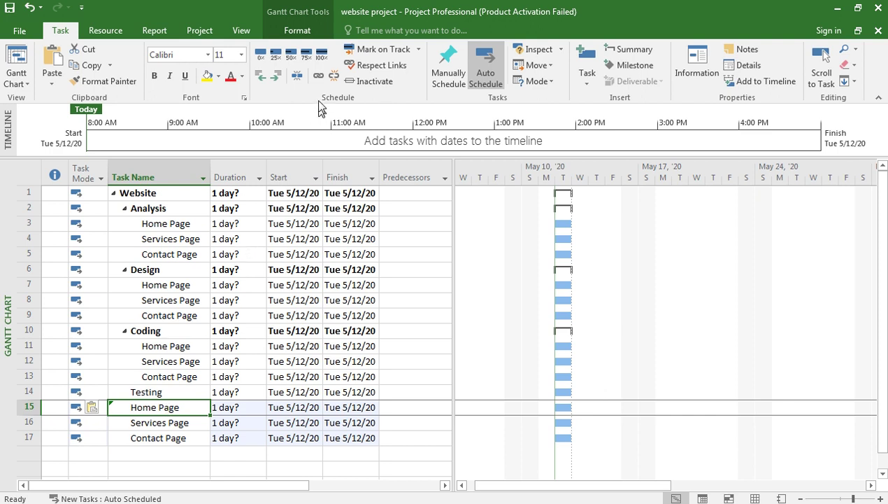
# Indent the last Home Page, Services Page and Contact Page one level as subtasks of Testing
pyautogui.click(279, 82)
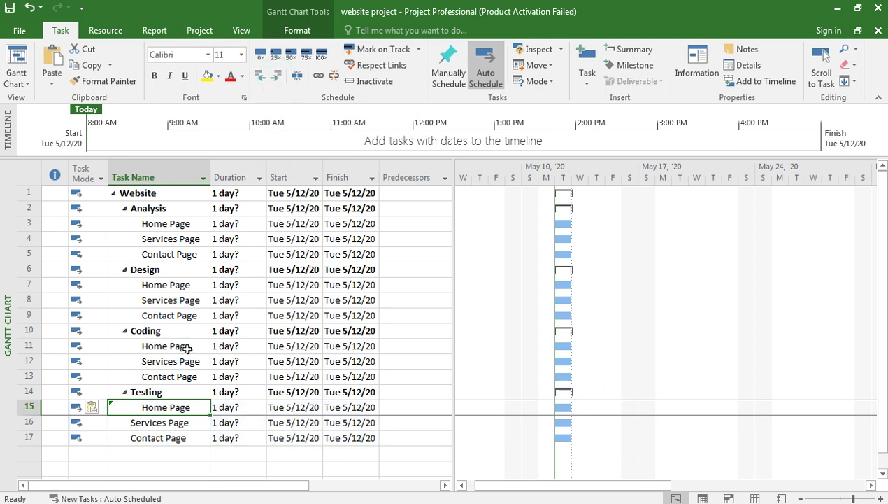
pyautogui.click(163, 426)
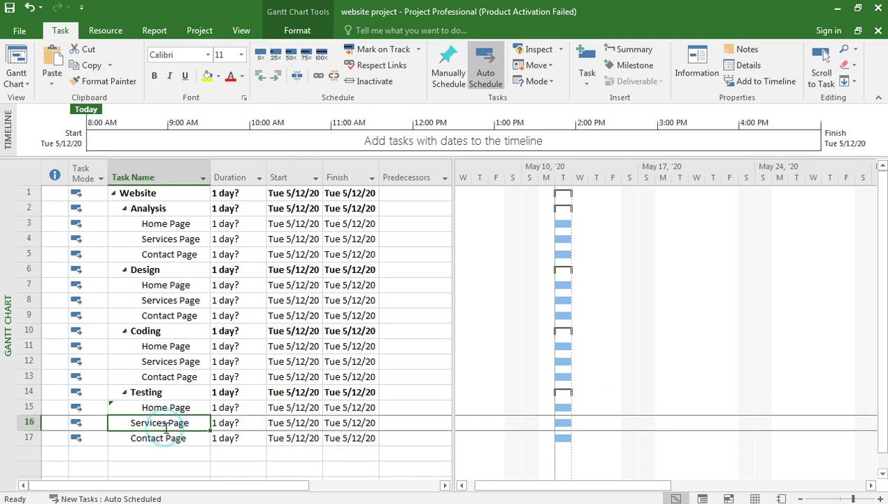
pyautogui.click(276, 77)
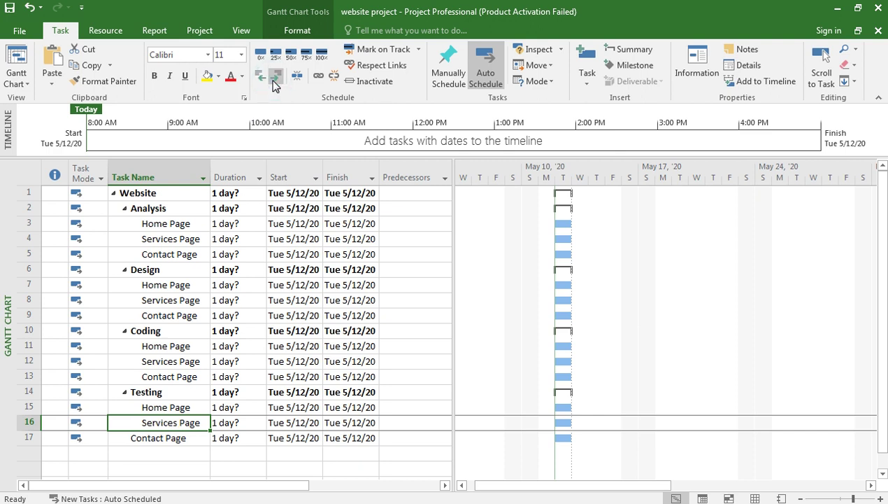
pyautogui.click(173, 439)
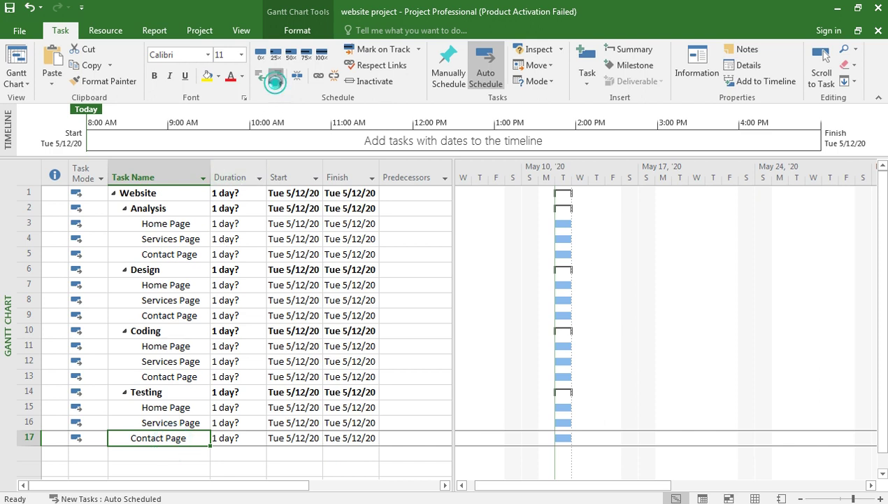
pyautogui.click(277, 77)
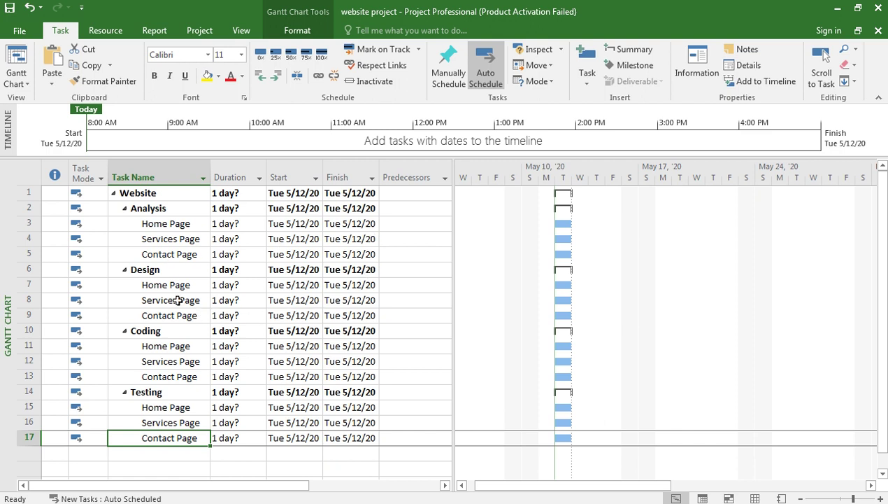
# Set the durations of Analysis's Home Page, Services Page and Contact Page to 3, 4 and 2 days
pyautogui.click(157, 223)
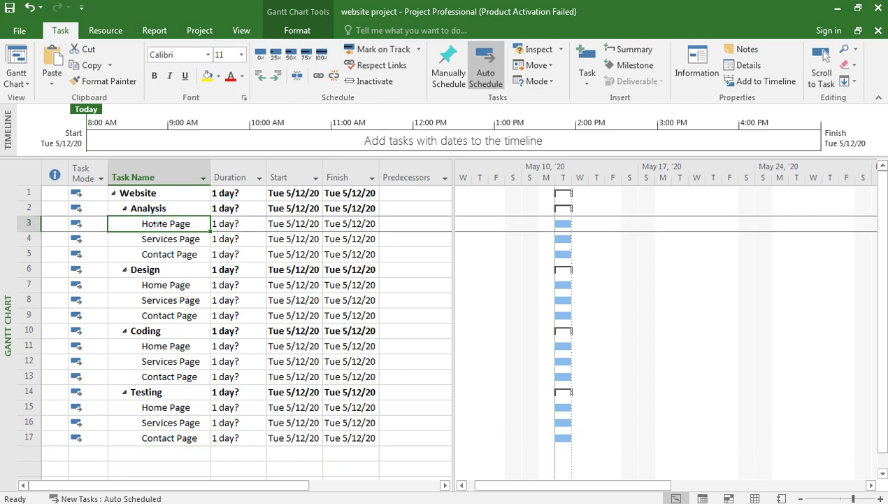
pyautogui.click(250, 224)
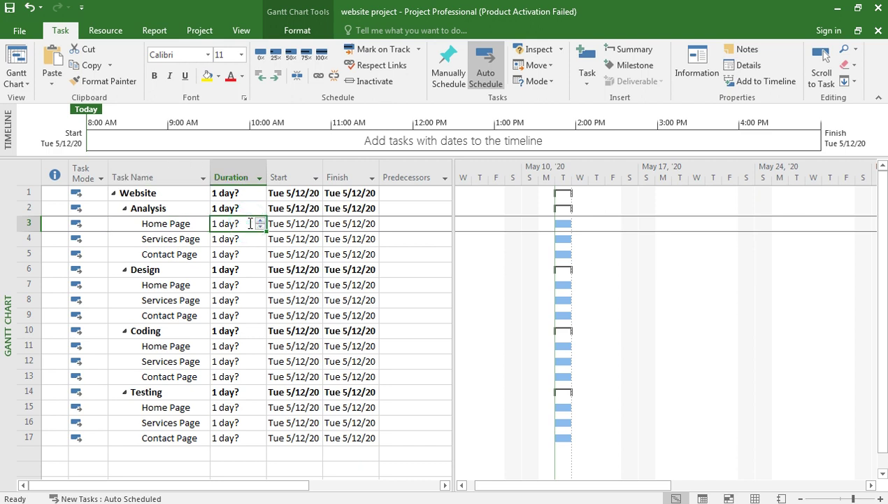
pyautogui.write('3')
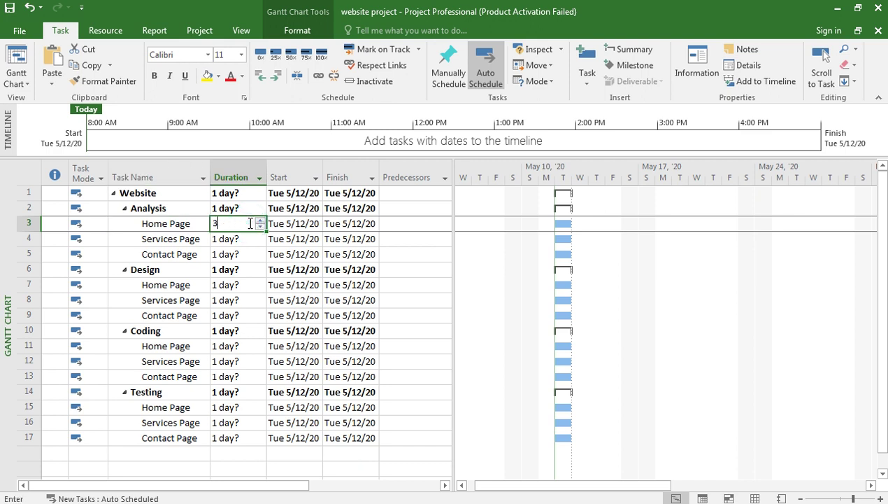
pyautogui.press('Return')
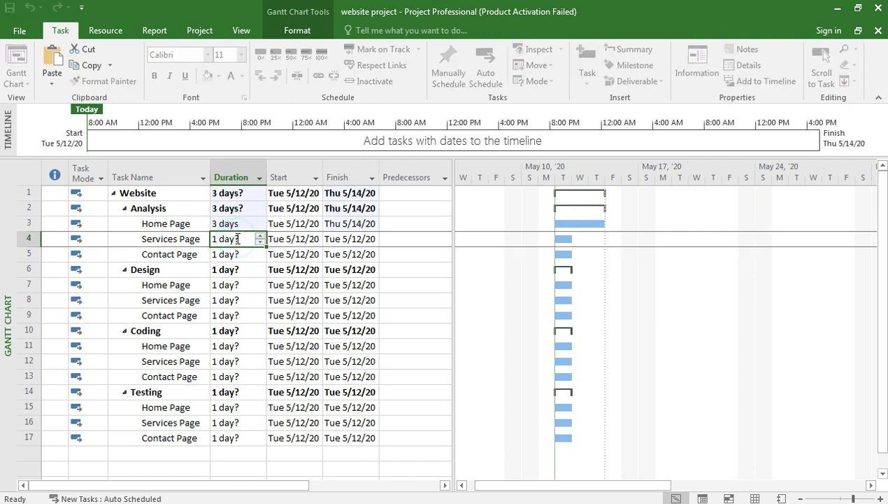
pyautogui.write('4')
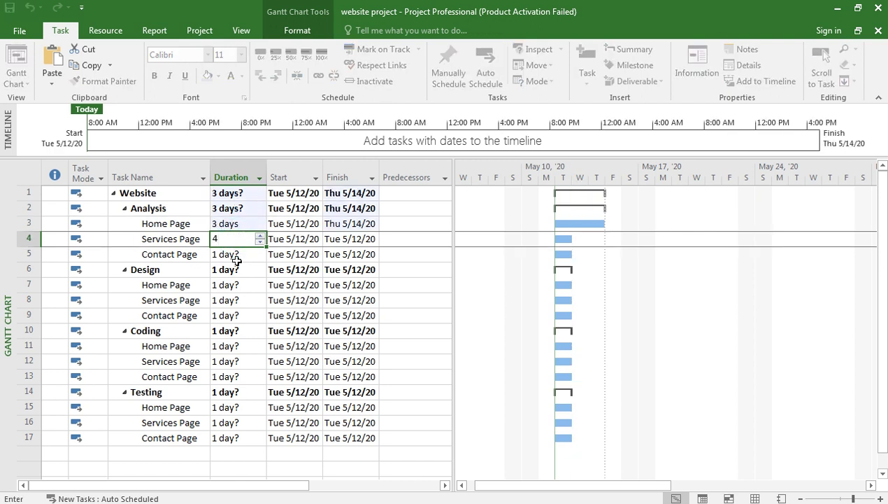
pyautogui.press('Return')
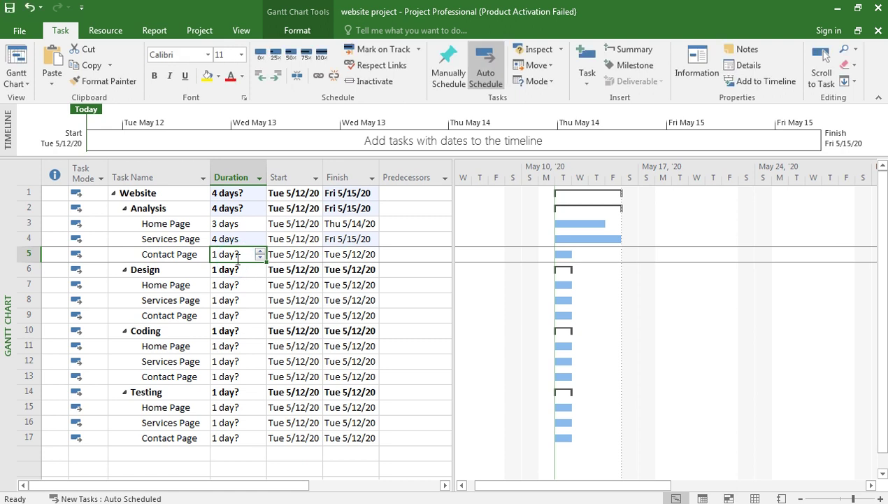
pyautogui.write('3')
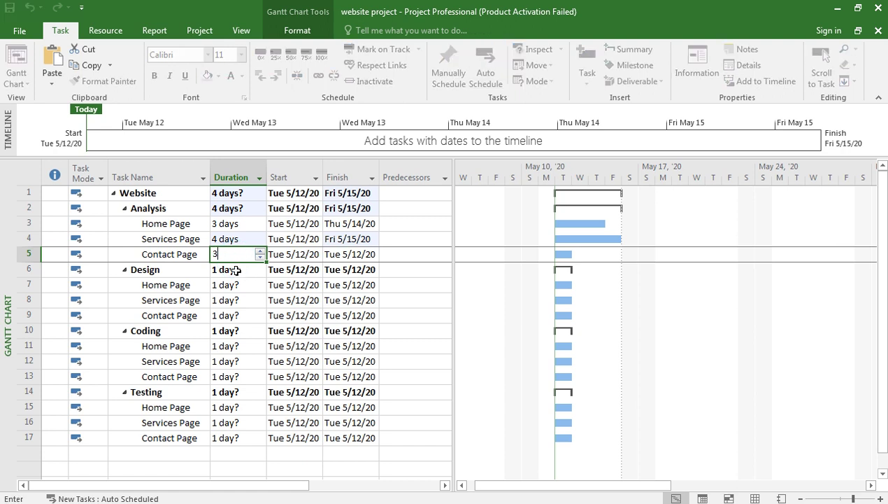
pyautogui.press('BackSpace')
pyautogui.write('2')
# Set the durations of Design's Home Page, Services Page and Contact Page to 2, 3 and 4 days
pyautogui.click(227, 285)
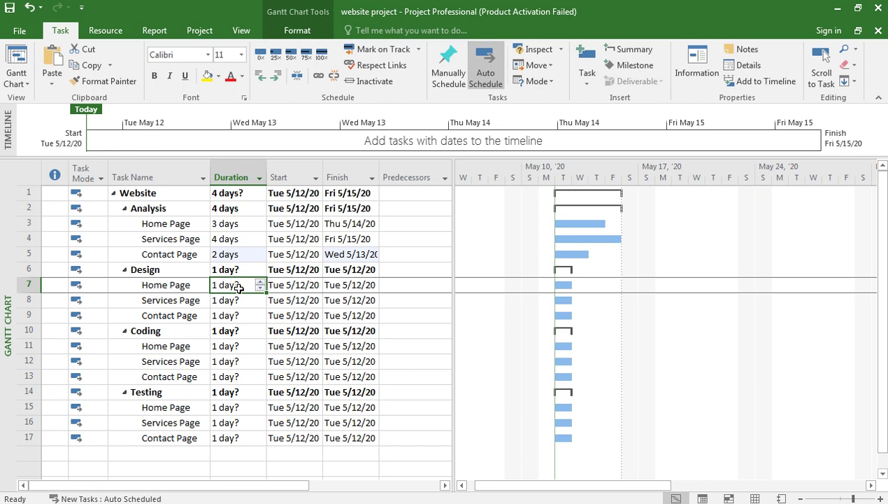
pyautogui.write('2')
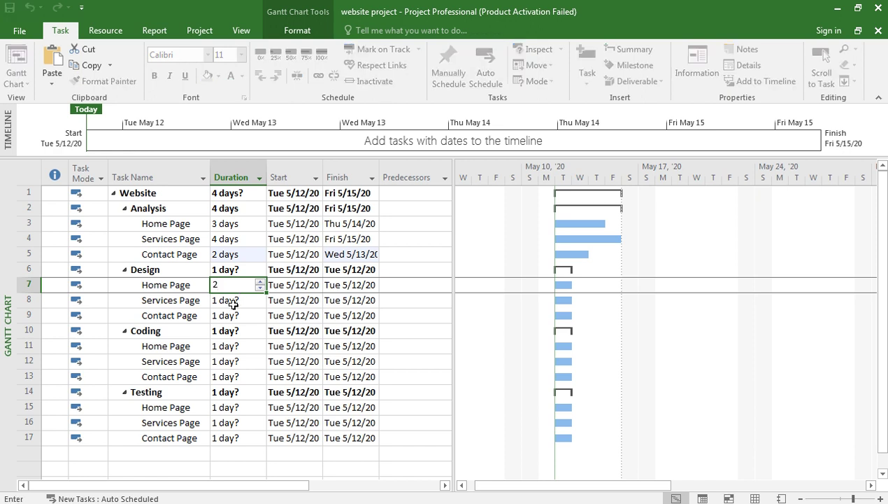
pyautogui.press('Return')
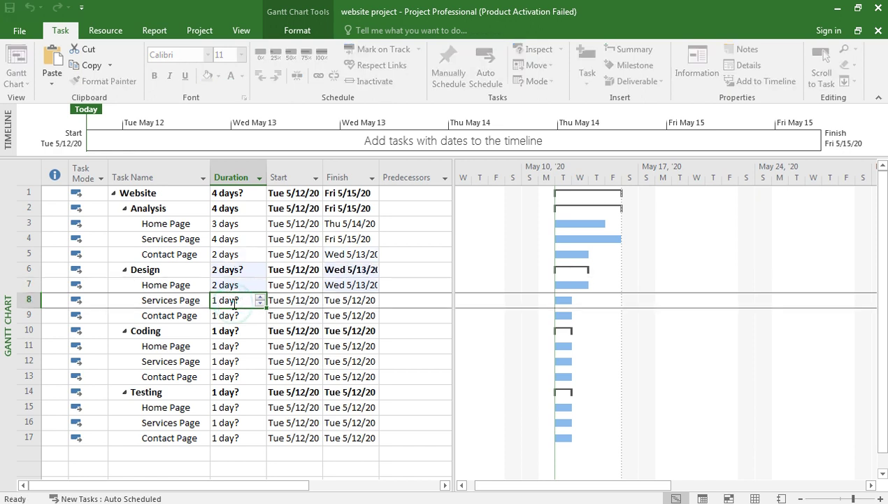
pyautogui.write('3')
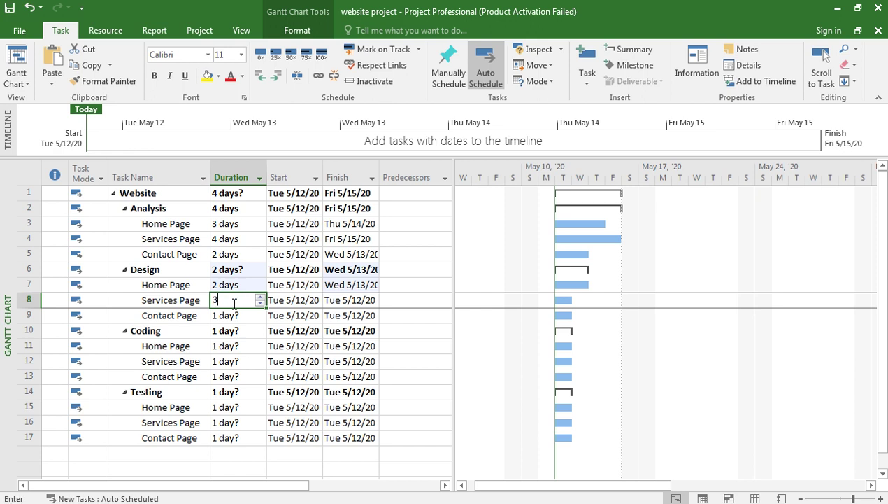
pyautogui.press('Return')
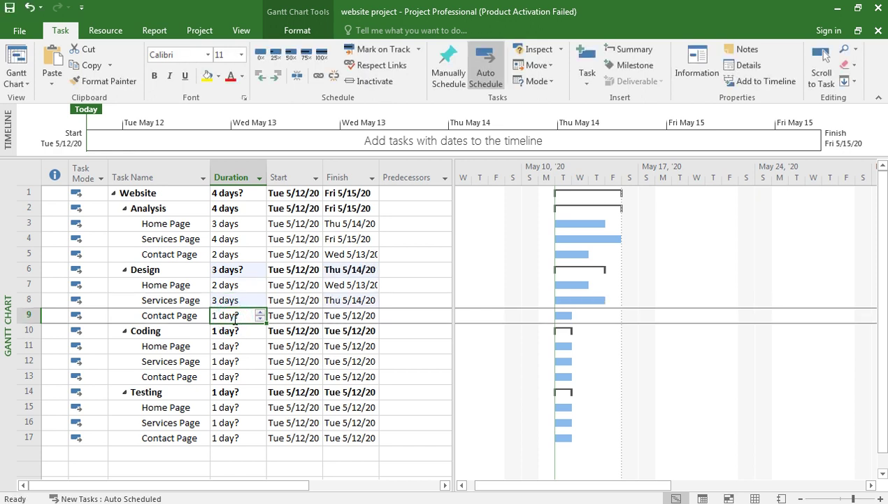
pyautogui.write('4')
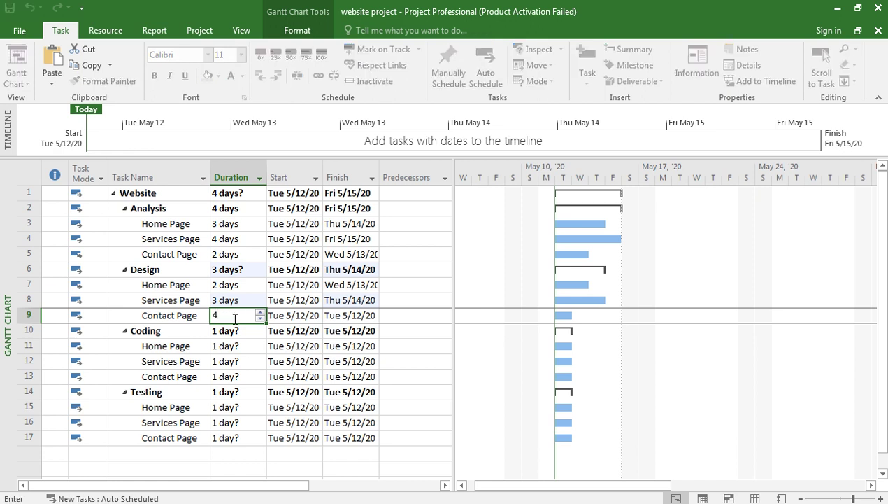
# Set the durations of Coding's Home Page, Services Page and Contact Page to 5, 6 and 4 days
pyautogui.click(235, 347)
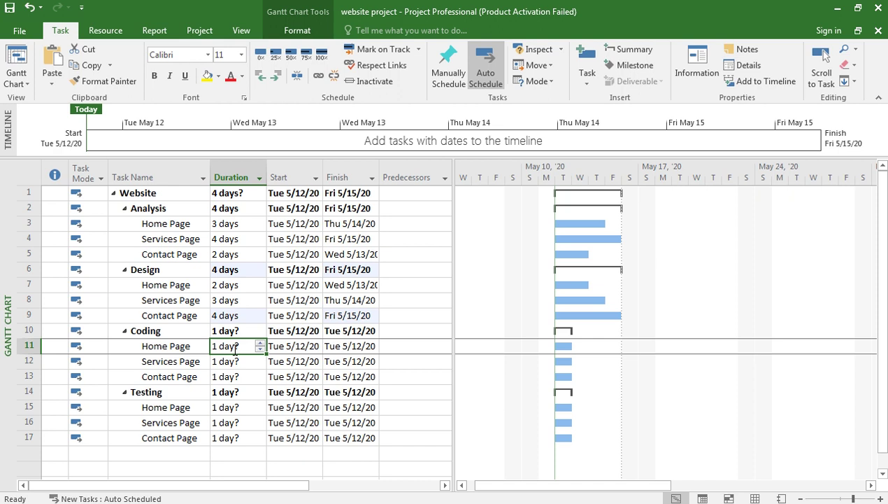
pyautogui.write('5')
pyautogui.click(235, 362)
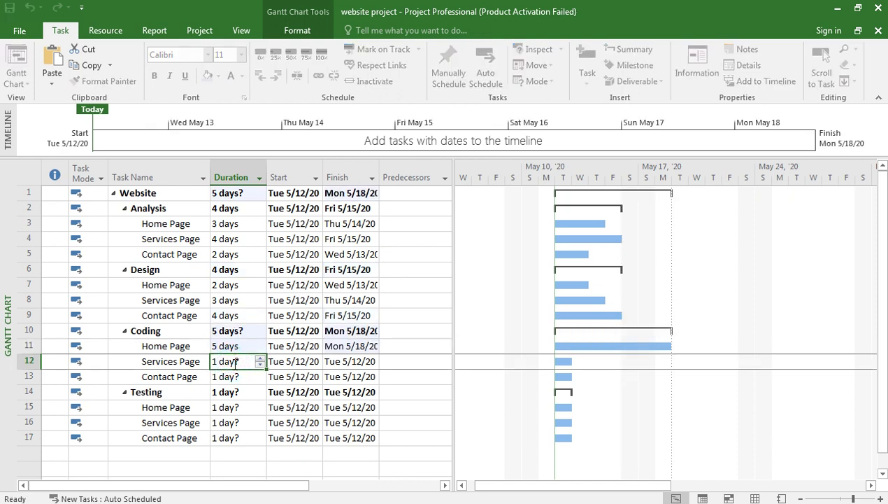
pyautogui.write('6')
pyautogui.click(236, 376)
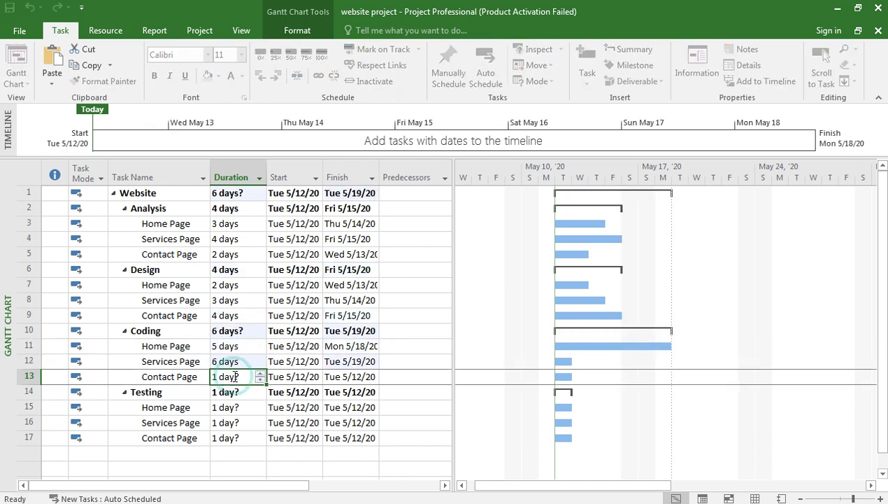
pyautogui.write('4')
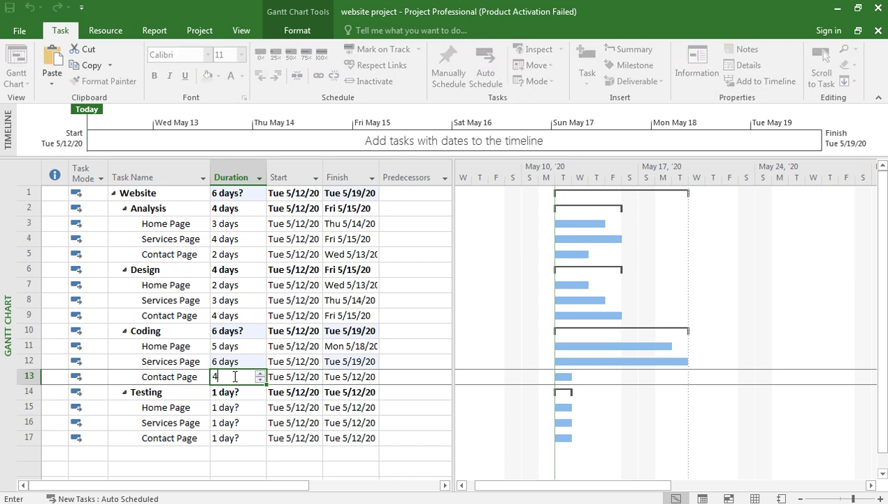
# Set the durations of Testing's Home Page and Services Page to 2 days each
pyautogui.click(231, 409)
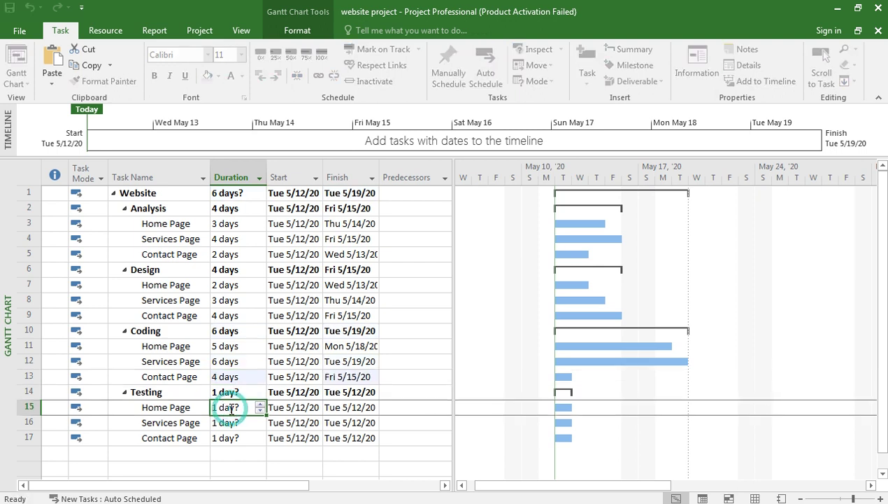
pyautogui.write('2')
pyautogui.click(231, 423)
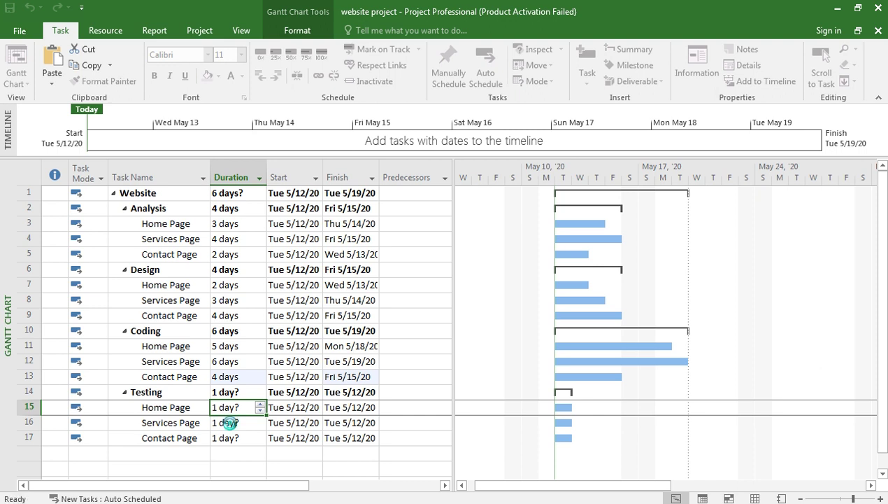
pyautogui.write('2')
pyautogui.click(231, 437)
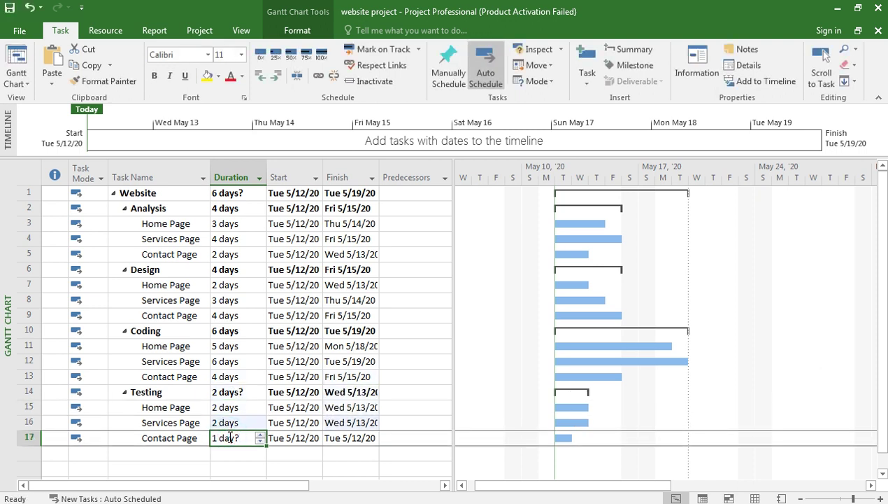
pyautogui.click(247, 379)
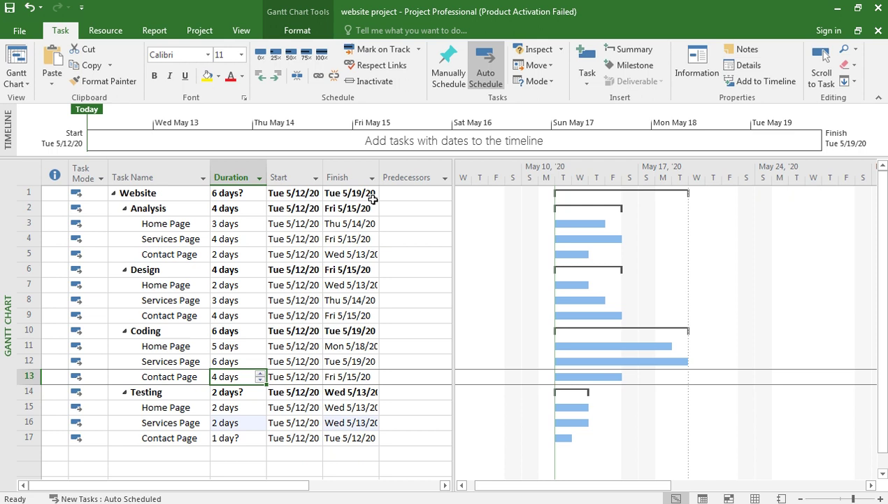
# Check the start and finish dates of Analysis's Home Page, and set the start of Design's Home Page to Fri 5/15/20
pyautogui.click(301, 224)
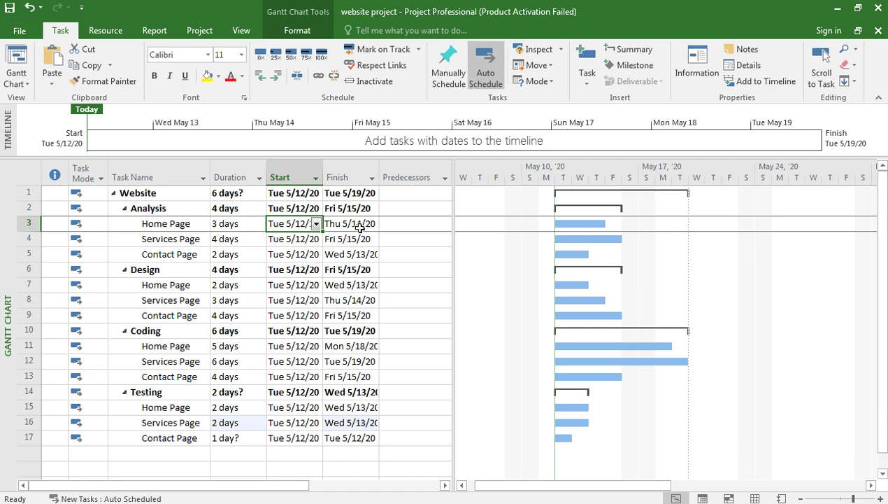
pyautogui.click(319, 242)
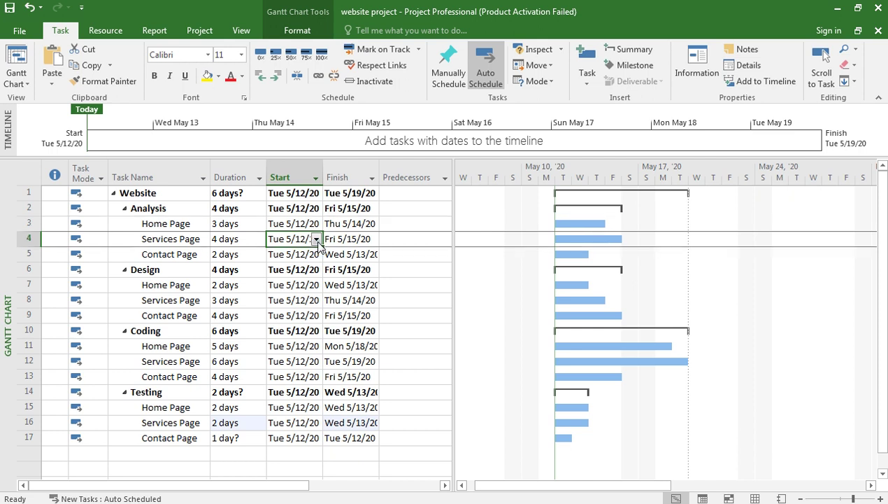
pyautogui.click(307, 224)
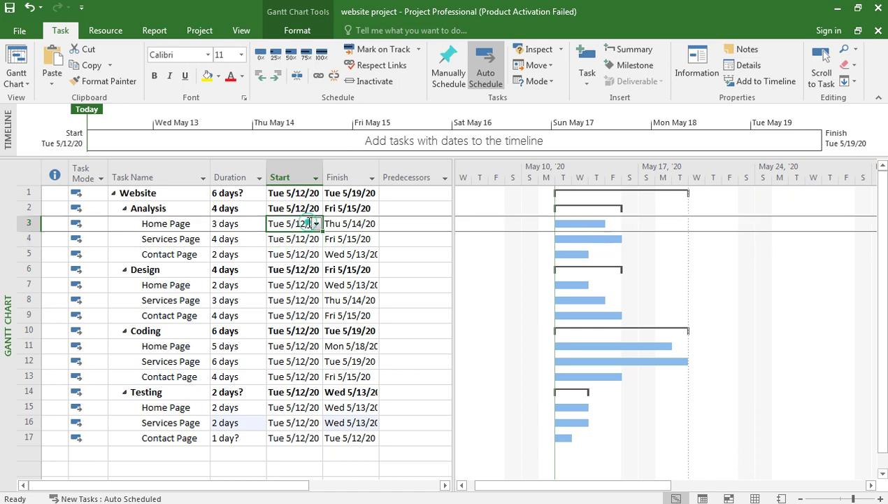
pyautogui.click(356, 223)
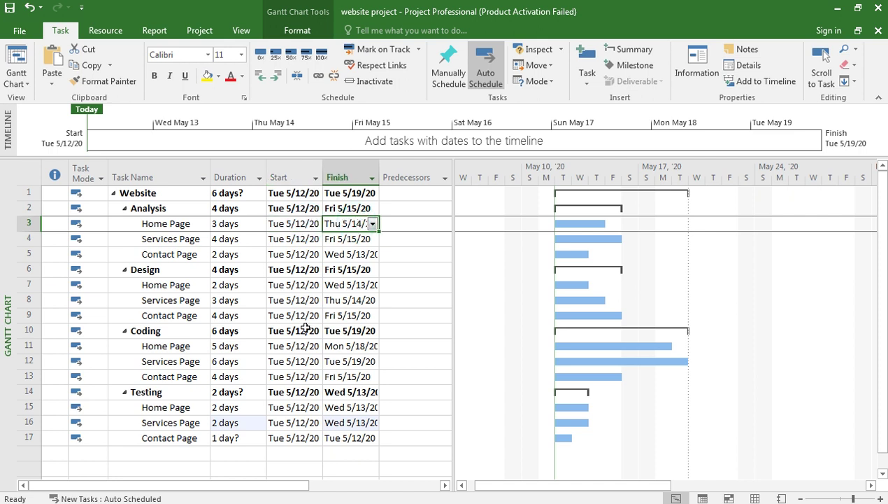
pyautogui.click(292, 283)
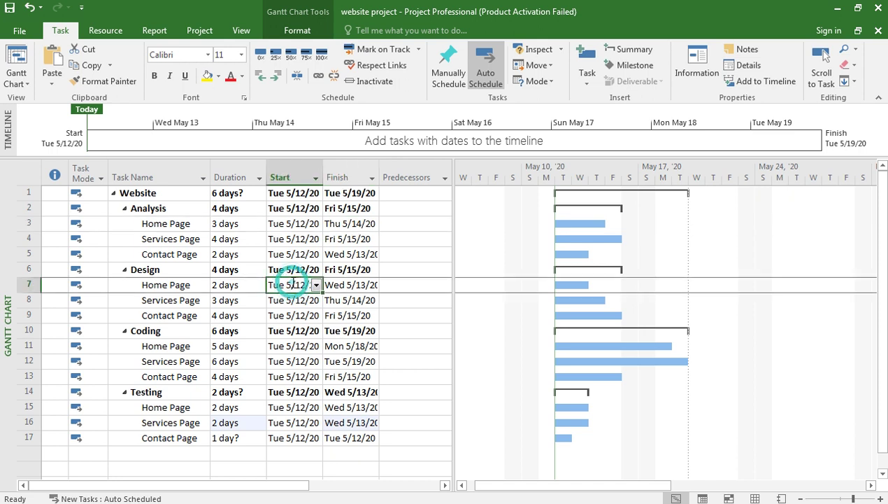
pyautogui.click(317, 286)
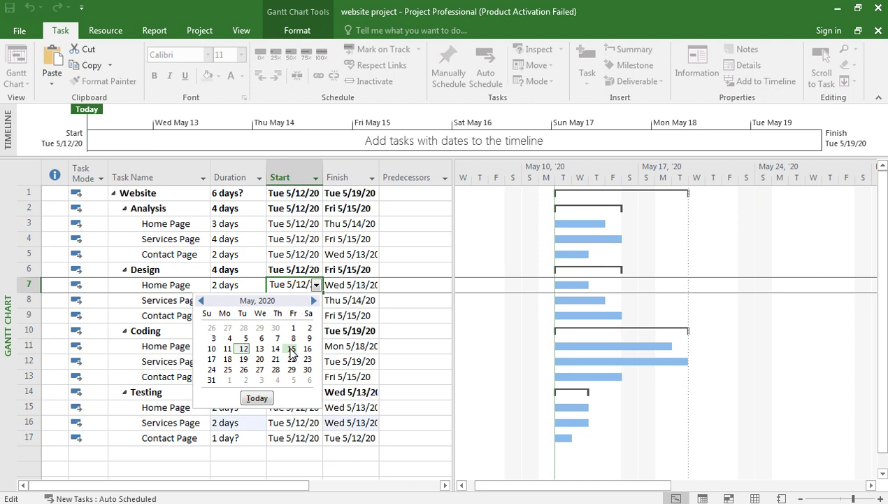
pyautogui.click(292, 348)
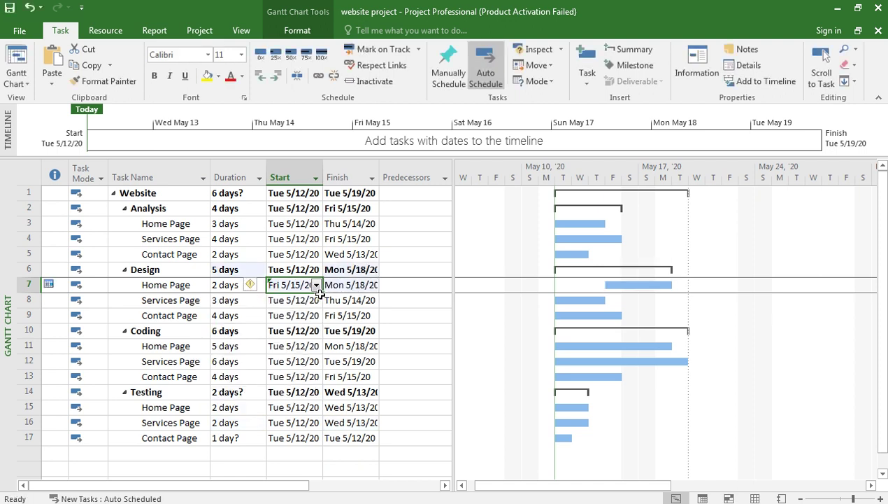
# Set the start of Design's Services Page to Sat May 16, 2020, moving it to the next working day, Mon May 18
pyautogui.click(301, 300)
pyautogui.click(348, 240)
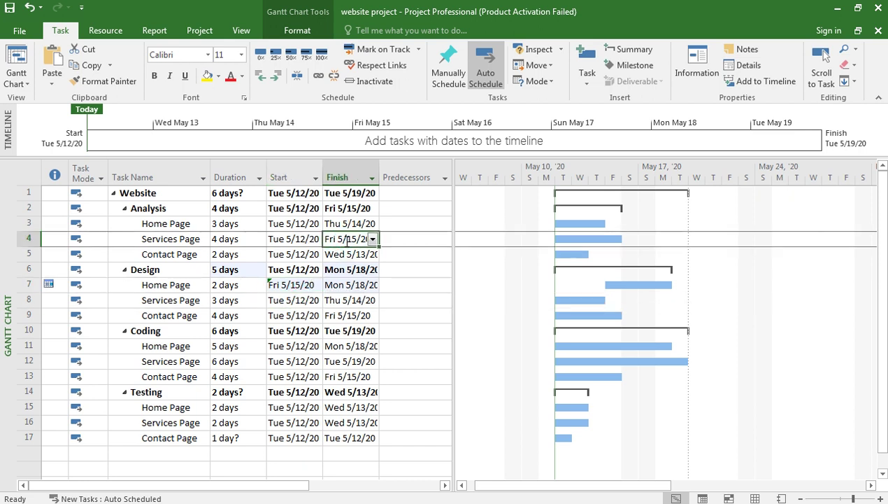
pyautogui.click(300, 300)
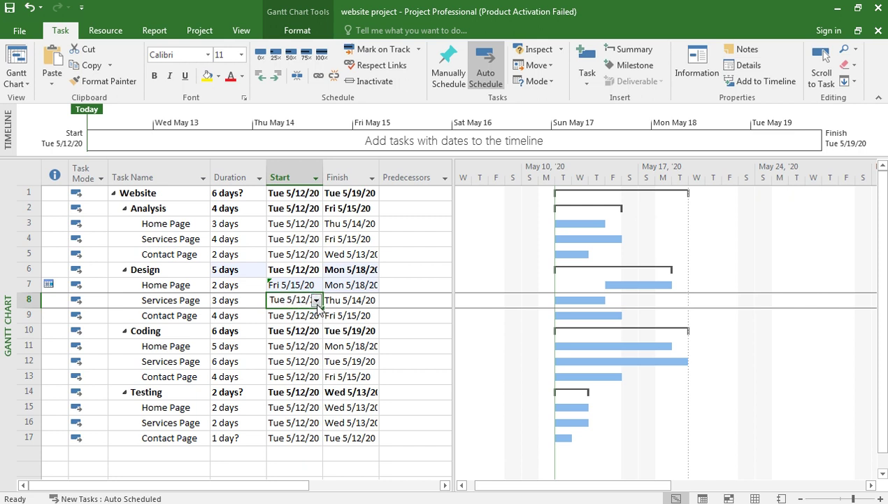
pyautogui.click(317, 301)
pyautogui.click(307, 363)
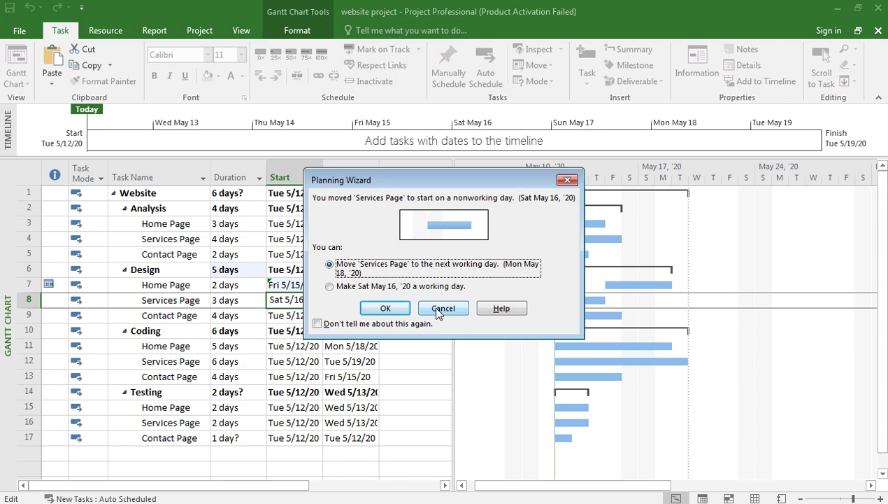
pyautogui.click(398, 308)
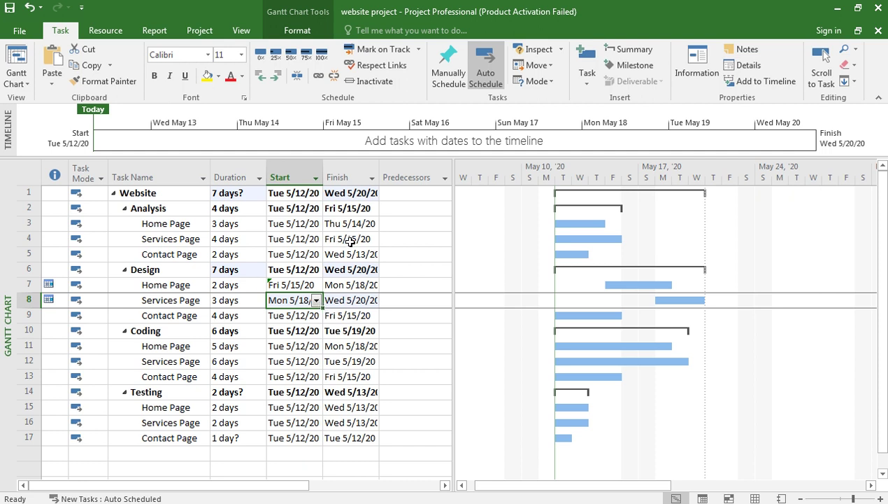
pyautogui.click(316, 300)
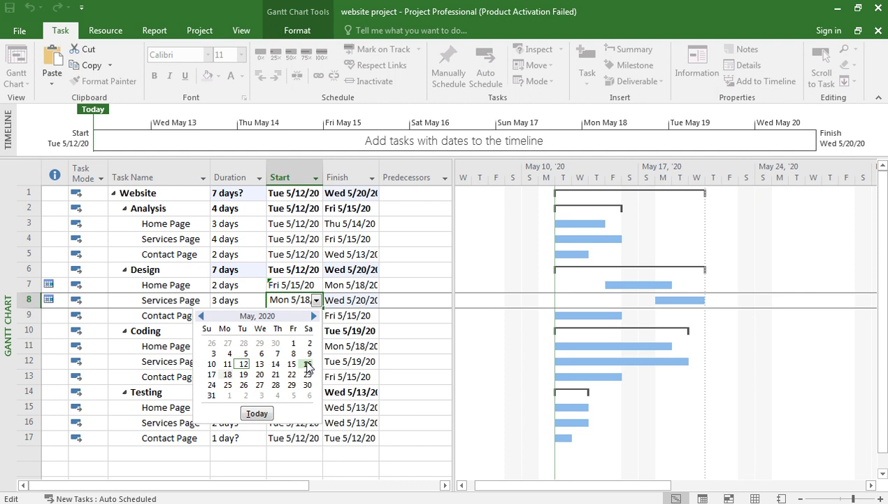
pyautogui.click(228, 375)
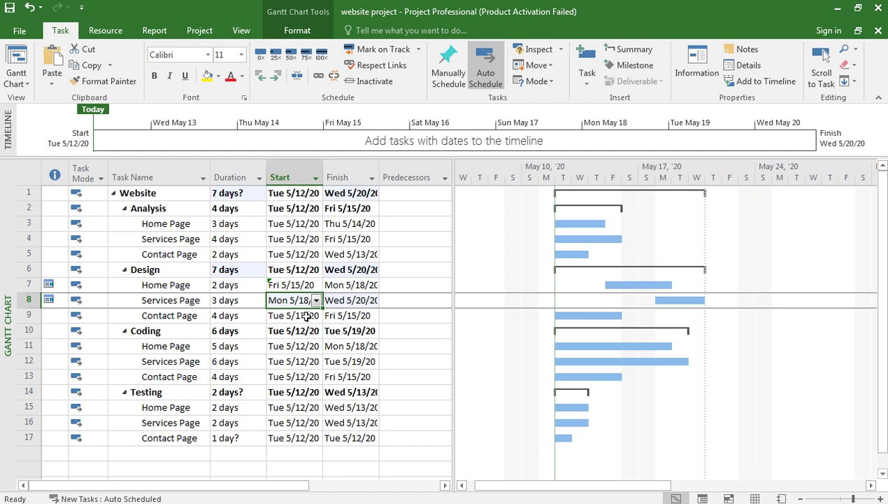
# Check the finish date of Analysis's Contact Page and set the start of Coding's Contact Page to Thu 5/14/20
pyautogui.click(306, 316)
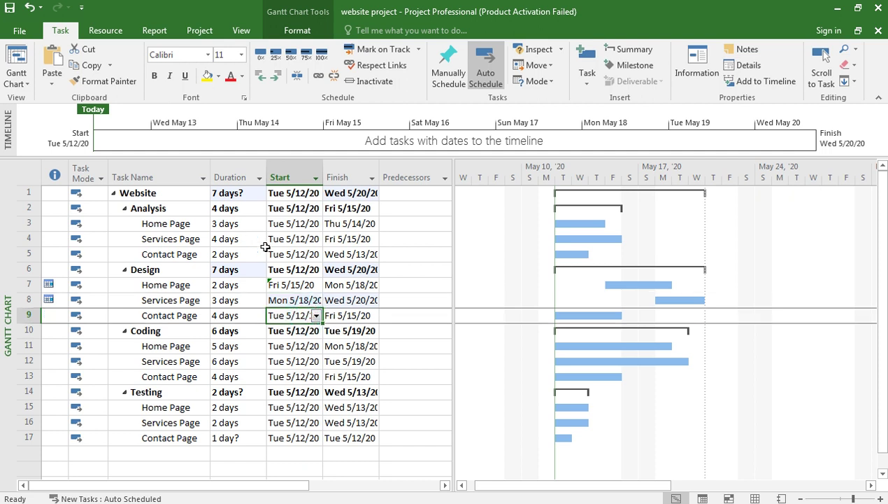
pyautogui.click(356, 254)
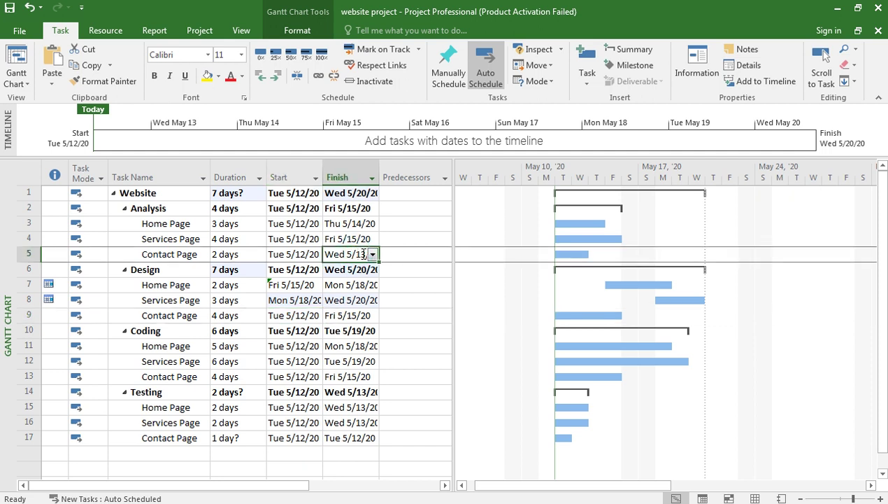
pyautogui.click(305, 376)
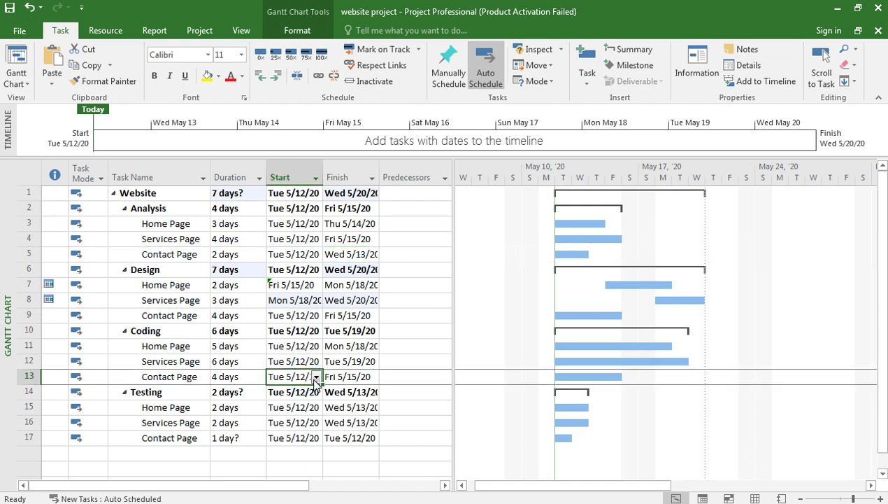
pyautogui.click(315, 377)
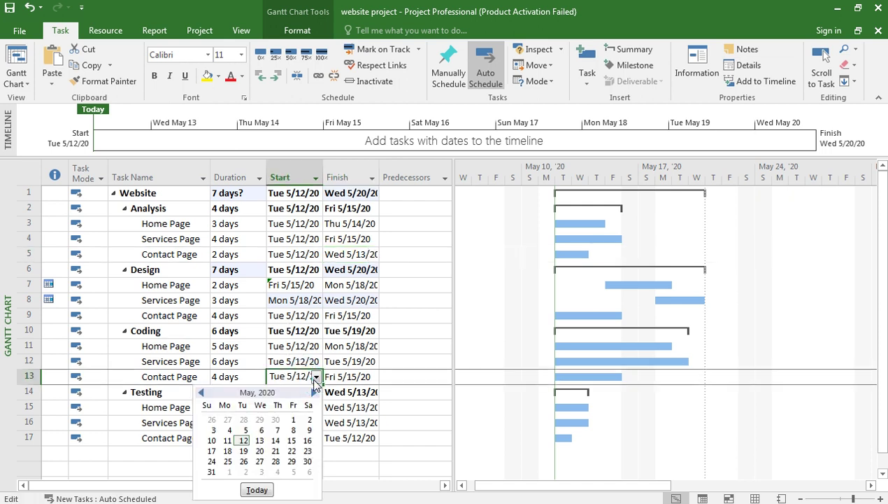
pyautogui.click(276, 440)
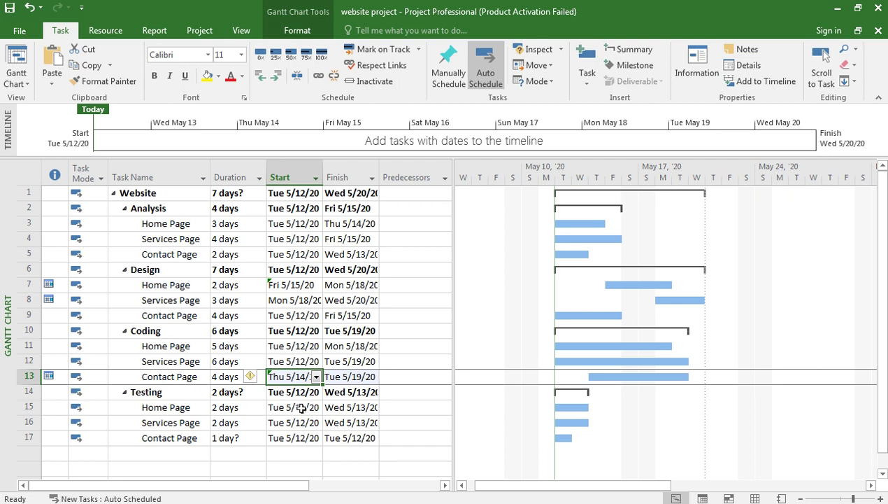
# Set the start of Design's Contact Page to Thu 5/14/20
pyautogui.click(306, 316)
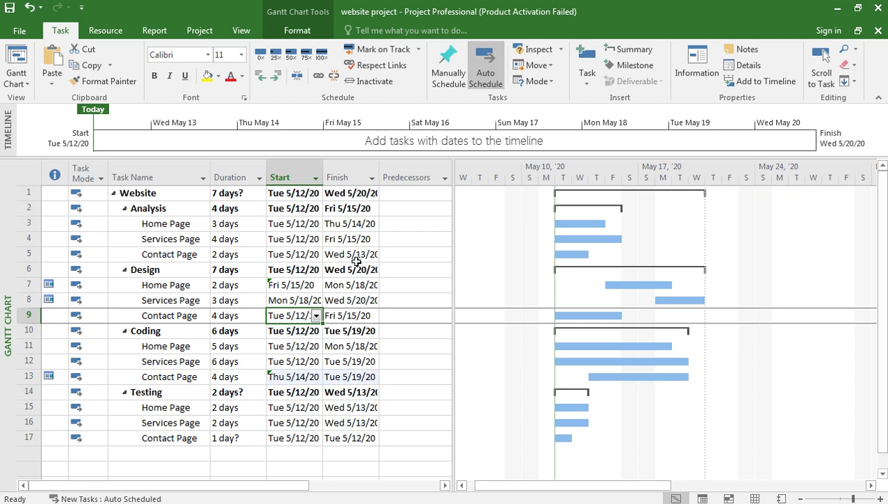
pyautogui.click(316, 317)
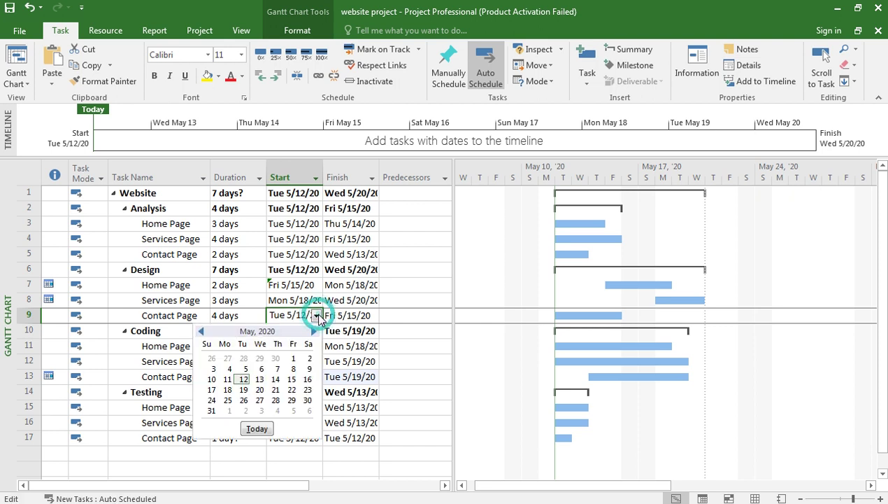
pyautogui.click(276, 380)
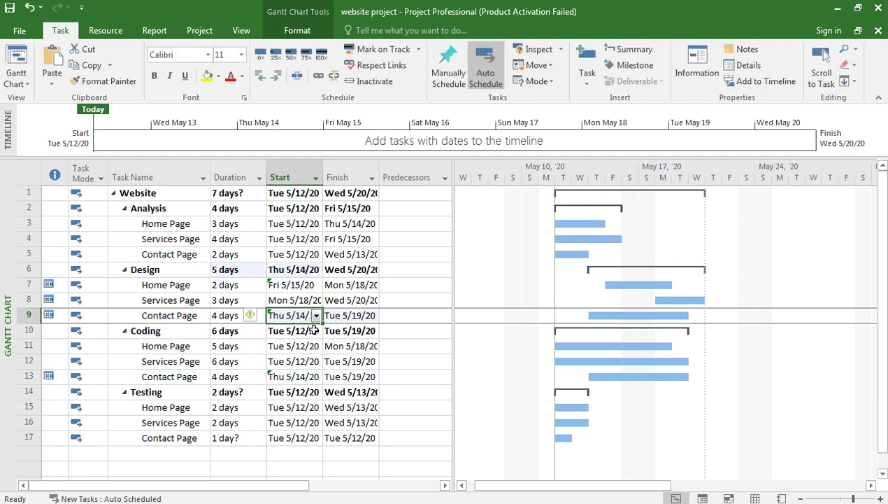
# Check the finish date of Design's Home Page and set the start of Coding's Home Page to Tue 5/19/20
pyautogui.click(247, 346)
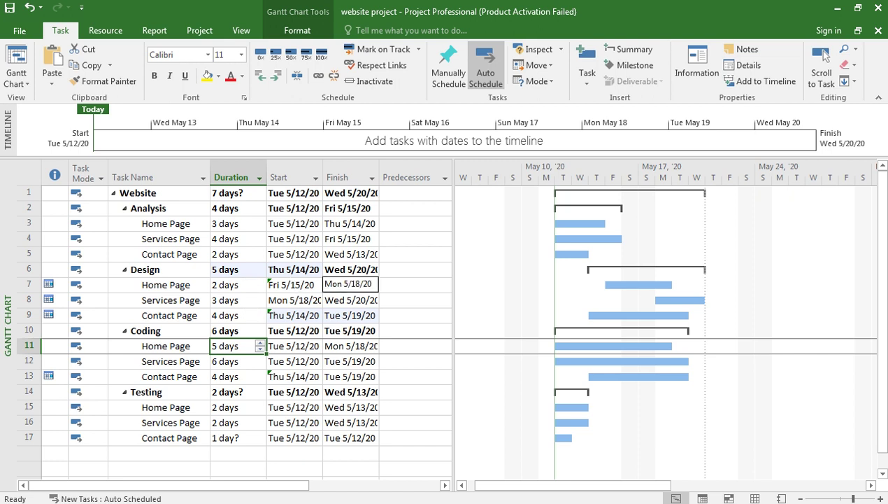
pyautogui.click(339, 285)
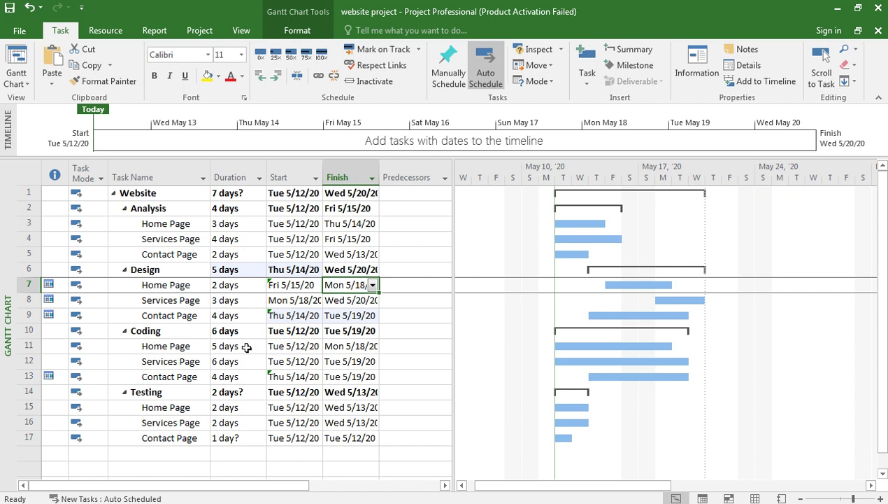
pyautogui.click(300, 346)
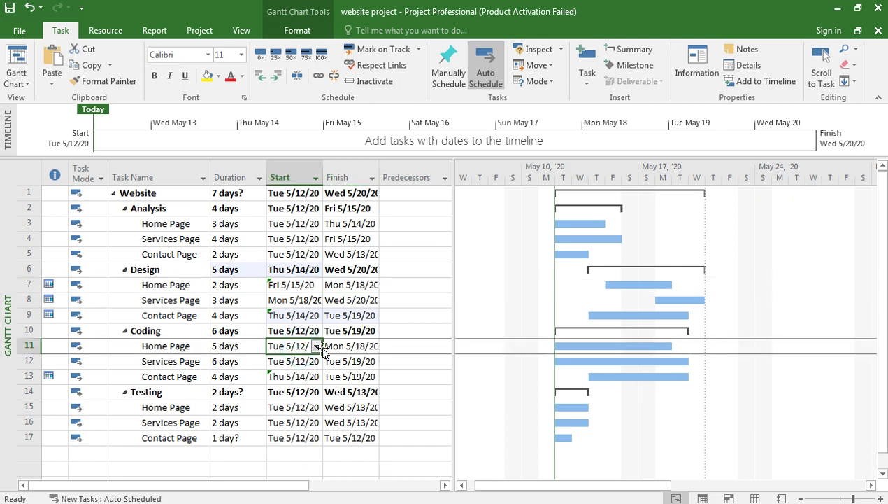
pyautogui.click(317, 346)
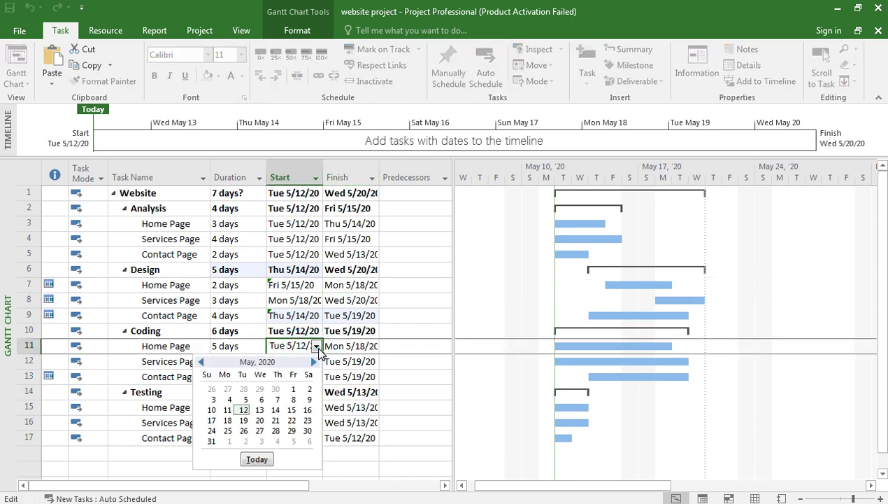
pyautogui.click(243, 420)
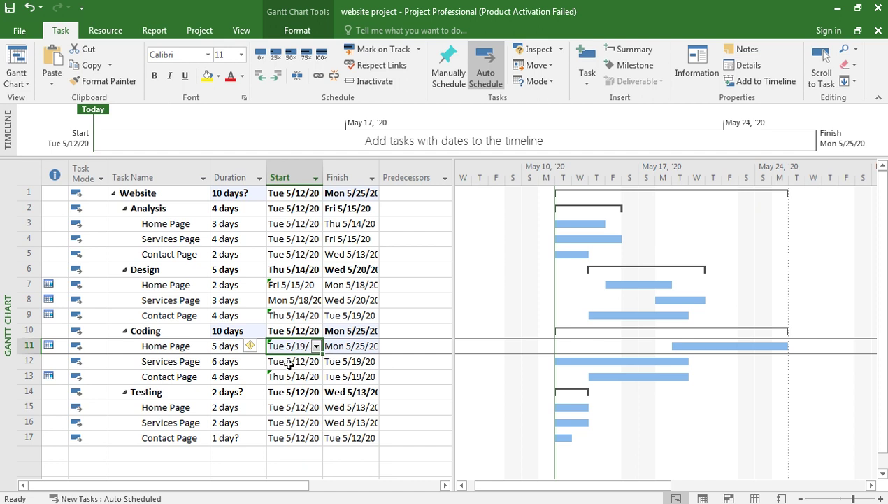
# Check the finish date of Design's Services Page and set the start of Coding's Services Page to Thu 5/21/20
pyautogui.click(289, 363)
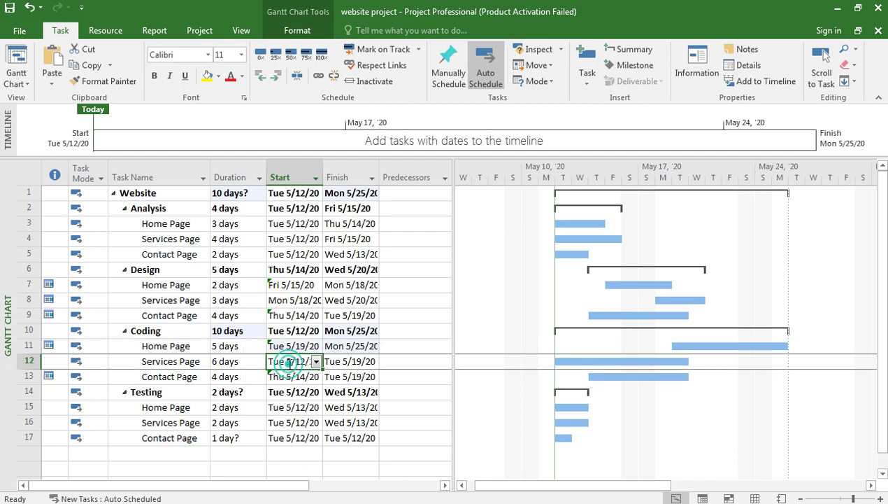
pyautogui.click(360, 300)
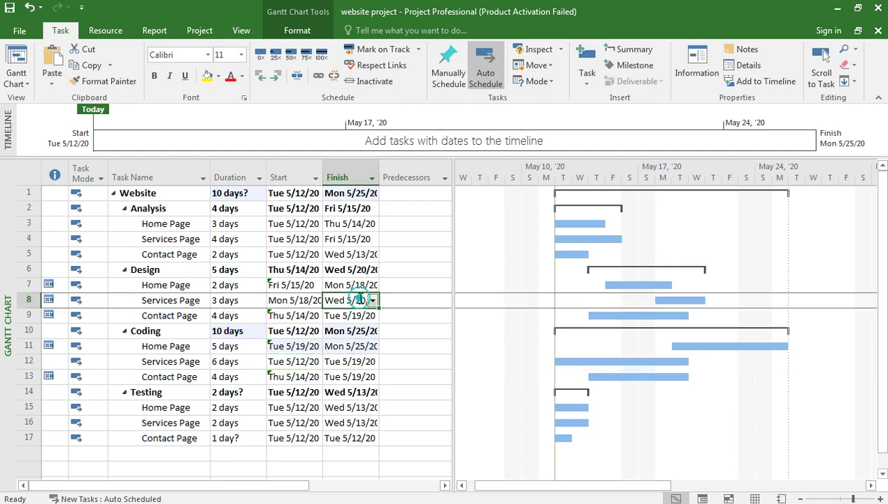
pyautogui.click(297, 363)
pyautogui.click(317, 361)
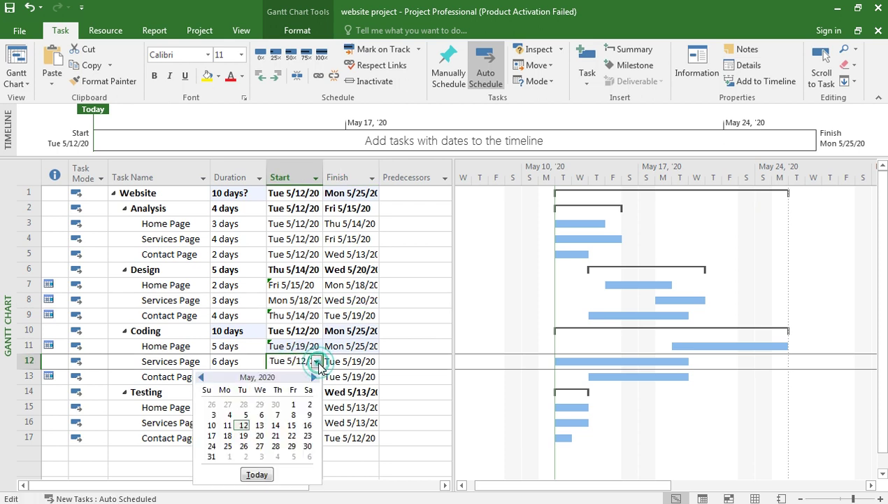
pyautogui.click(277, 435)
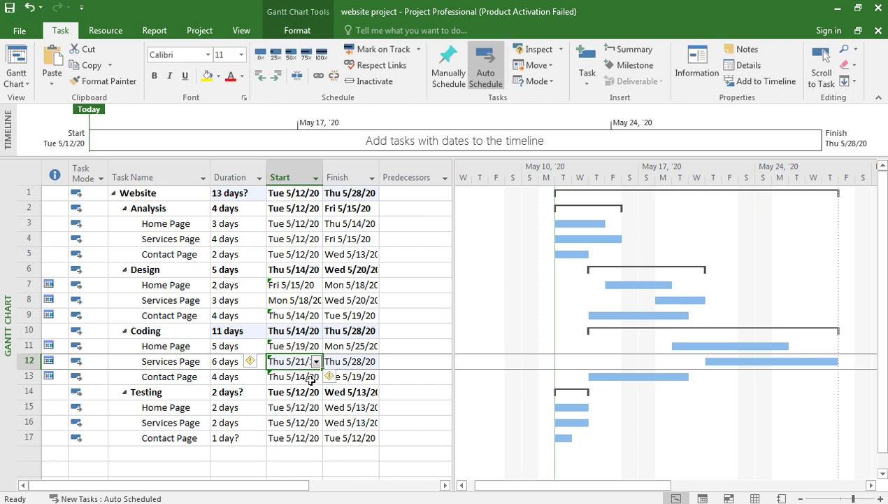
# Check the finish date of Design's Contact Page and set the start of Coding's Contact Page to Wed 5/20/20
pyautogui.click(301, 376)
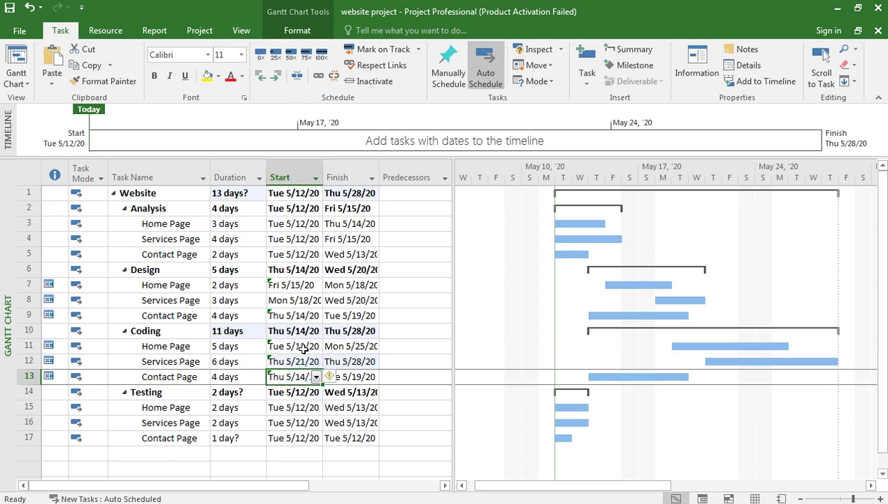
pyautogui.click(353, 316)
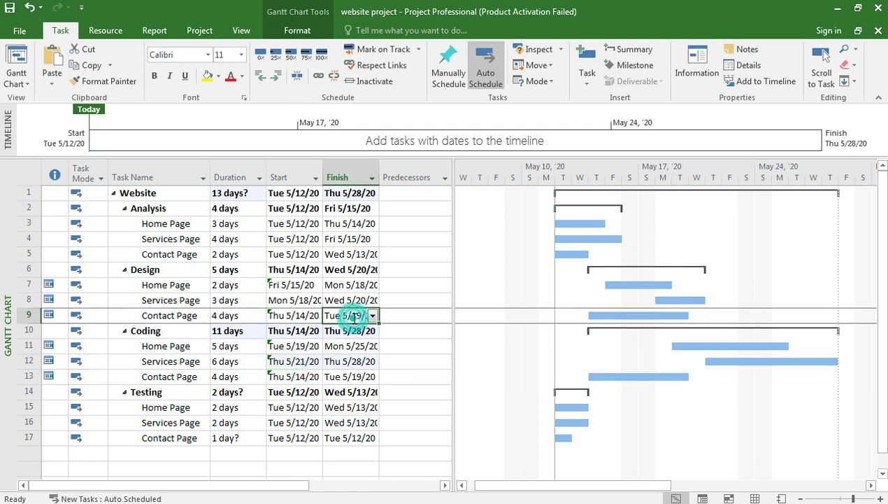
pyautogui.click(313, 378)
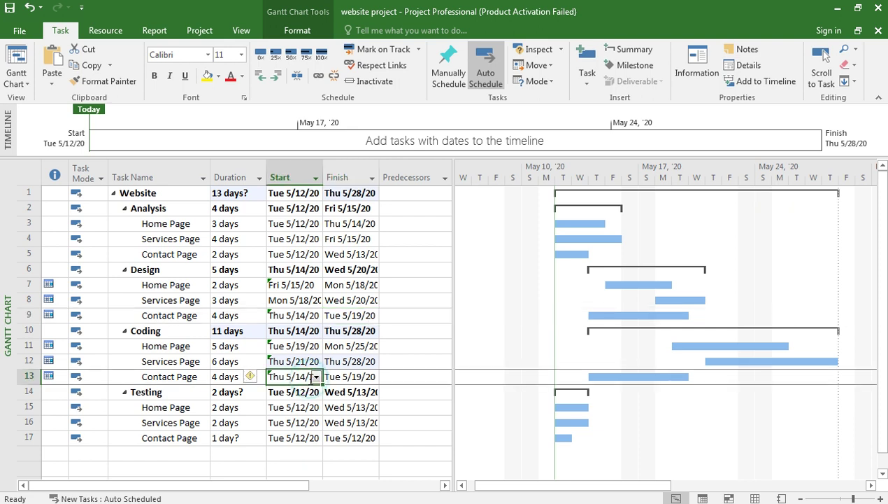
pyautogui.click(317, 378)
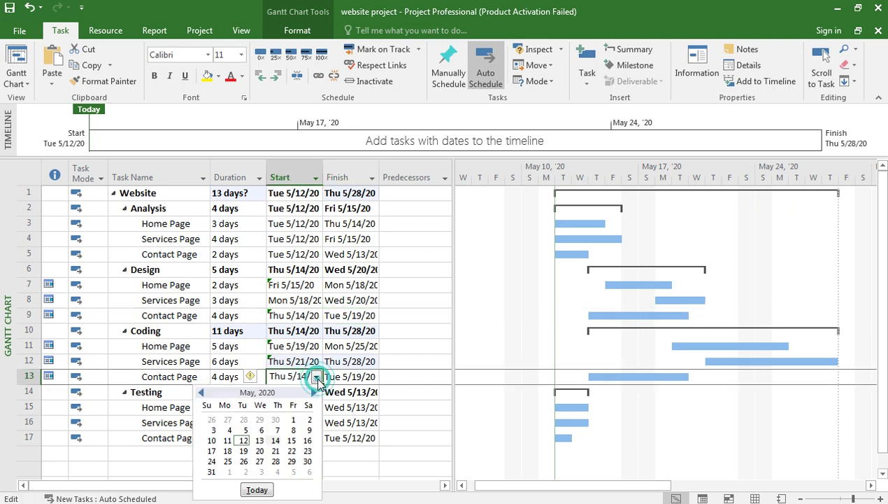
pyautogui.click(260, 450)
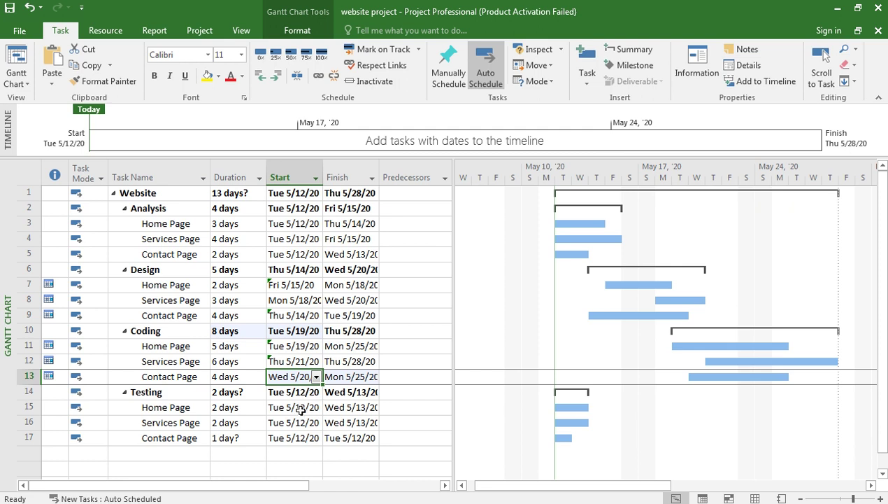
# Set the start of Testing's Home Page to Tue 5/26/20 and of its Services Page to Fri 5/29/20
pyautogui.click(299, 407)
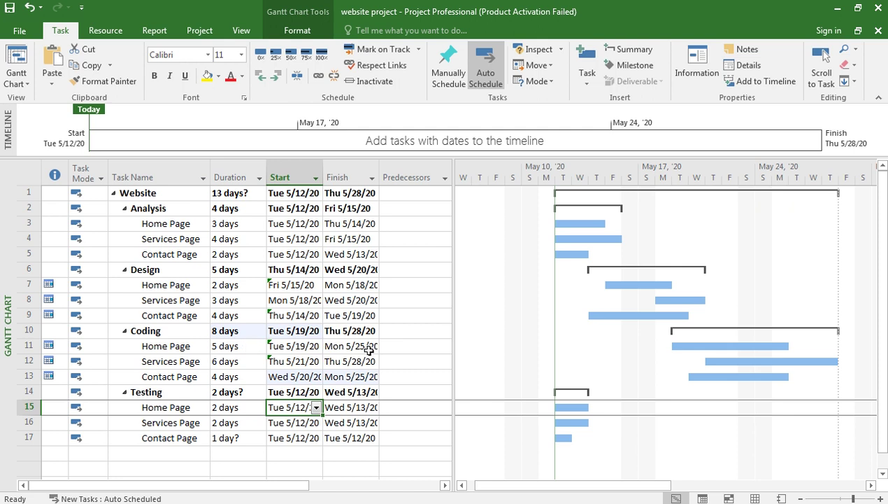
pyautogui.click(316, 407)
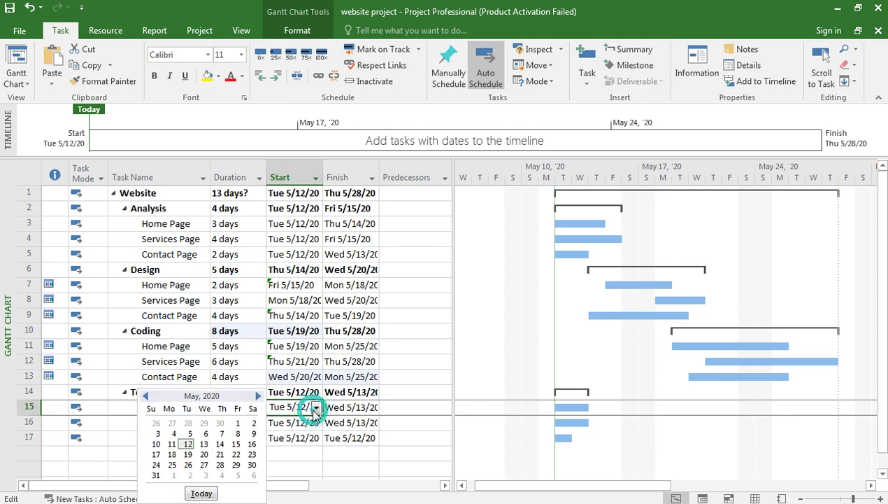
pyautogui.click(187, 464)
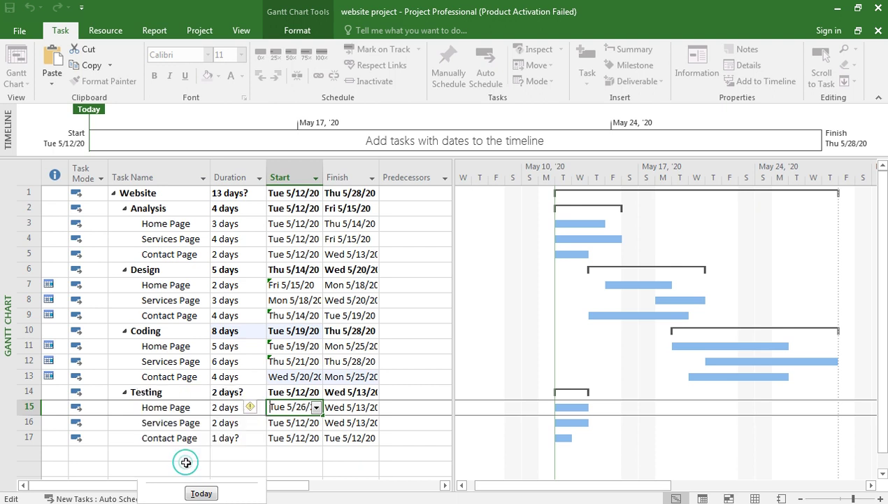
pyautogui.click(294, 423)
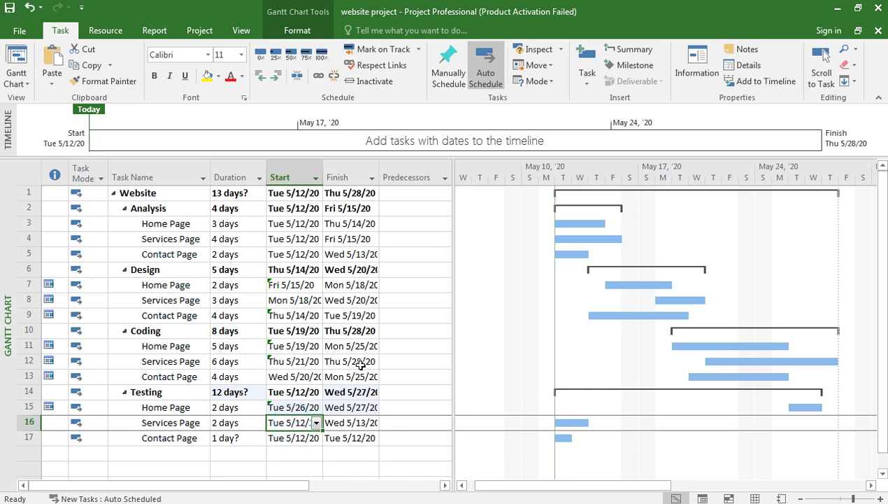
pyautogui.click(316, 423)
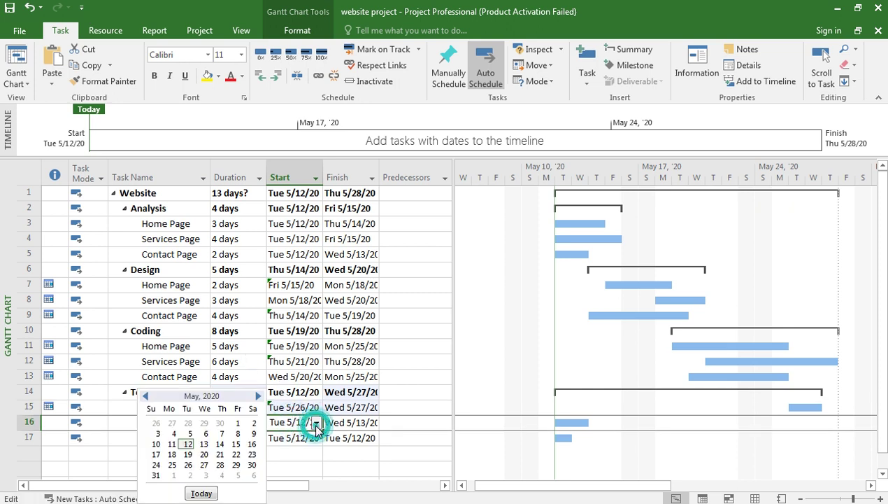
pyautogui.click(236, 465)
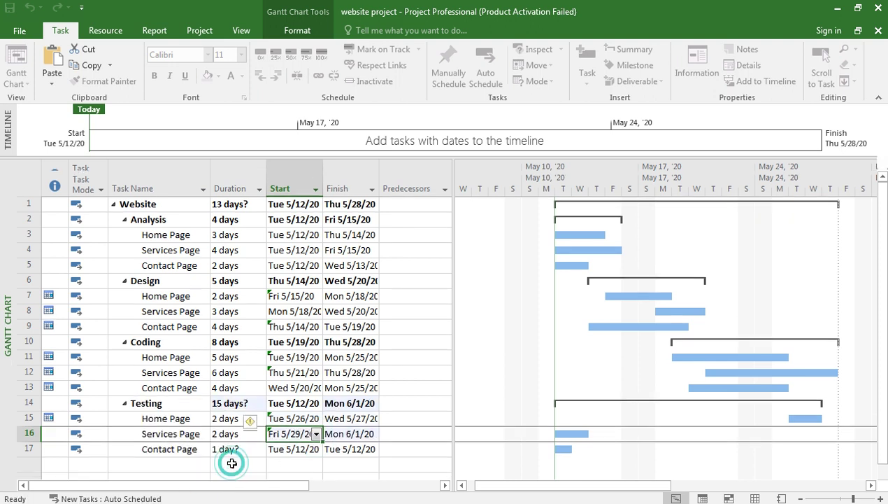
# Check the finish date of Coding's Contact Page and set the start of Testing's Contact Page to Tue 5/26/20
pyautogui.click(297, 451)
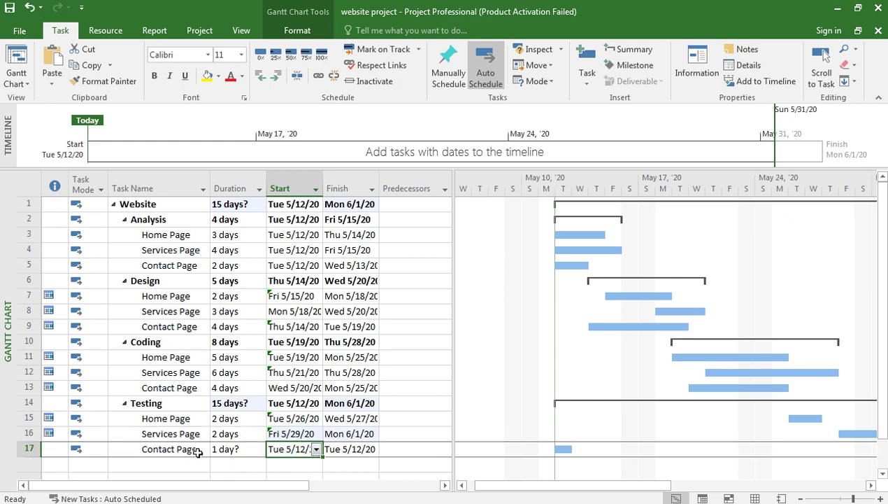
pyautogui.click(347, 387)
pyautogui.click(307, 449)
pyautogui.click(316, 449)
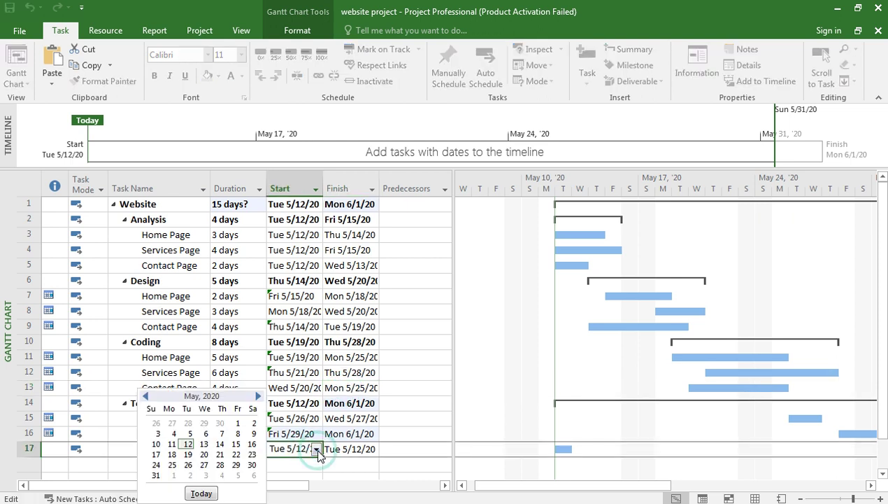
pyautogui.click(184, 465)
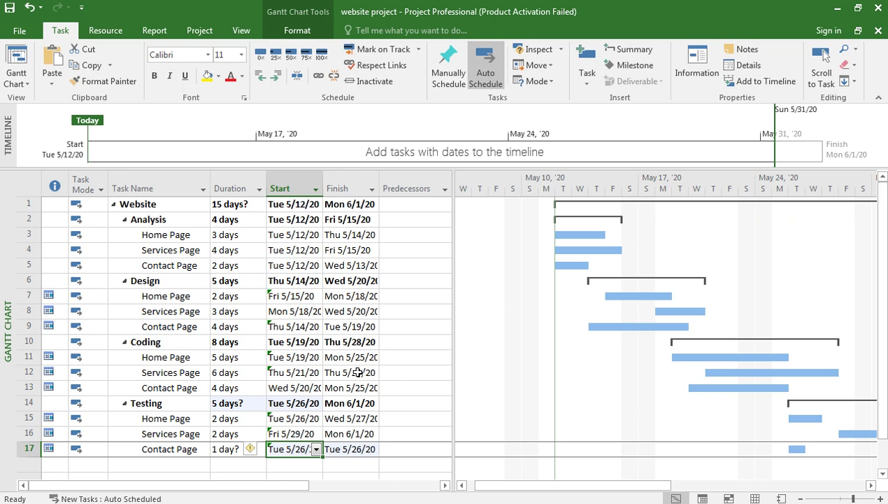
# Set the predecessor of Analysis's Services Page to task 3 and of its Contact Page to task 4
pyautogui.click(415, 208)
pyautogui.click(418, 221)
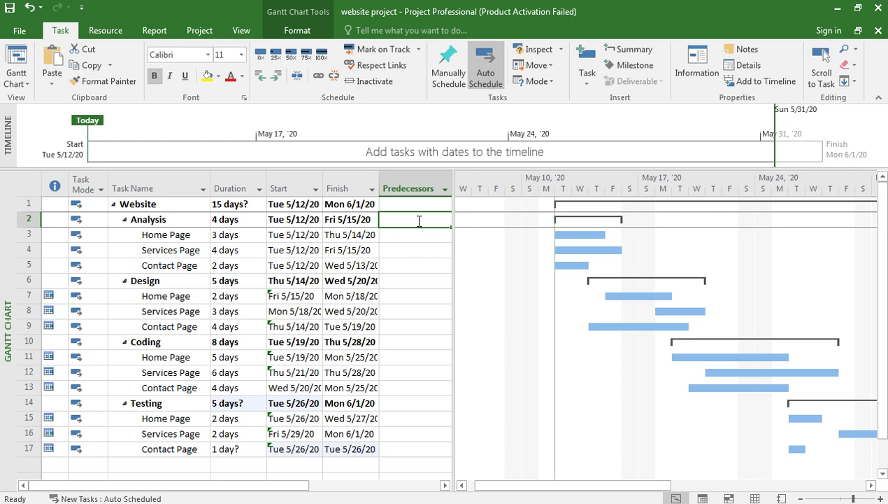
pyautogui.click(411, 235)
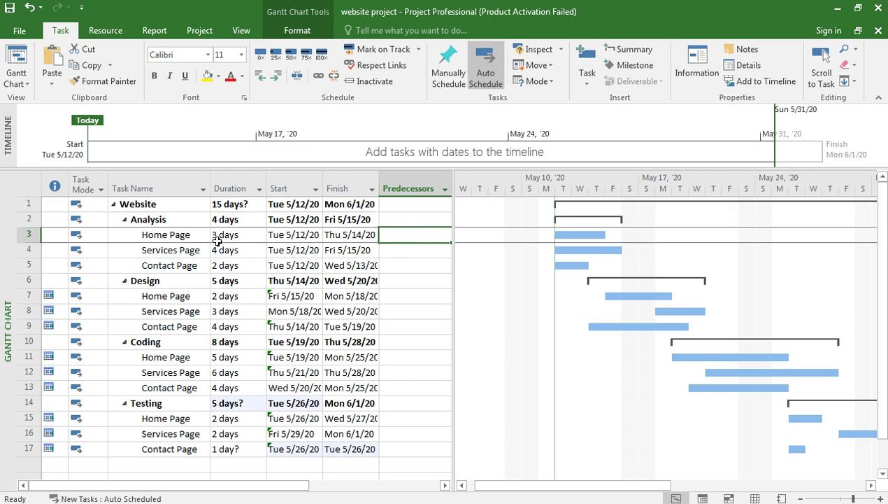
pyautogui.click(423, 250)
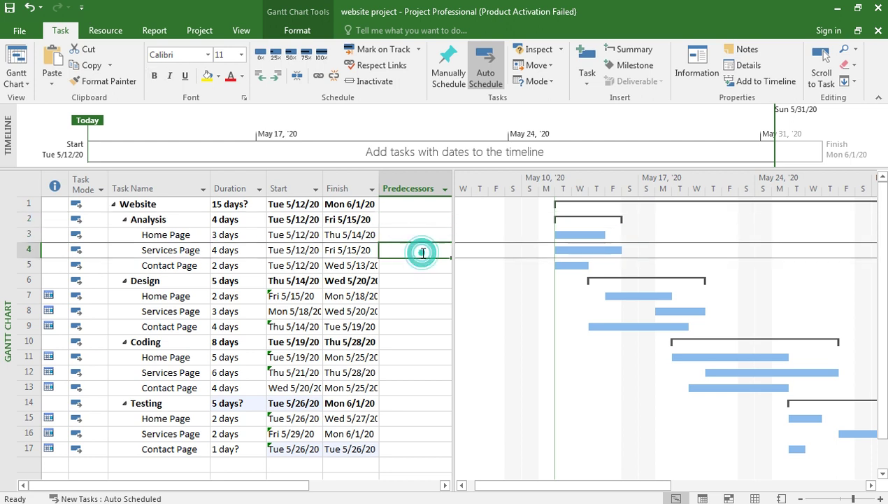
pyautogui.click(19, 235)
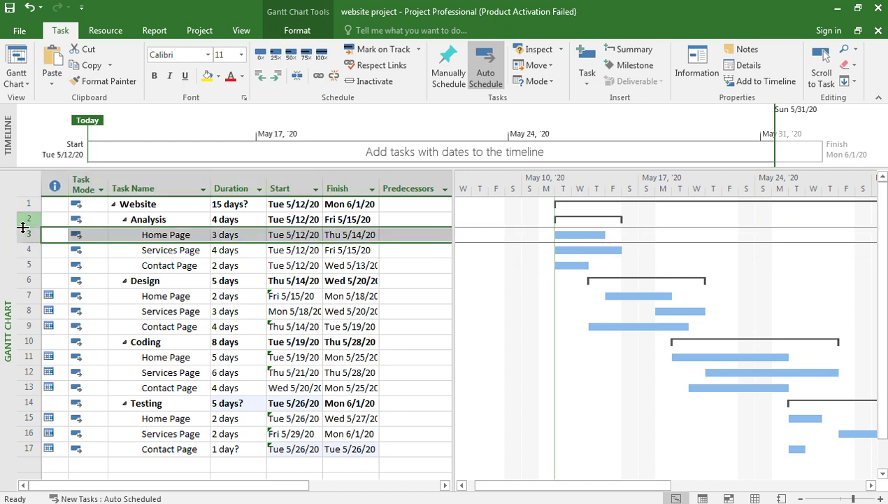
pyautogui.click(395, 251)
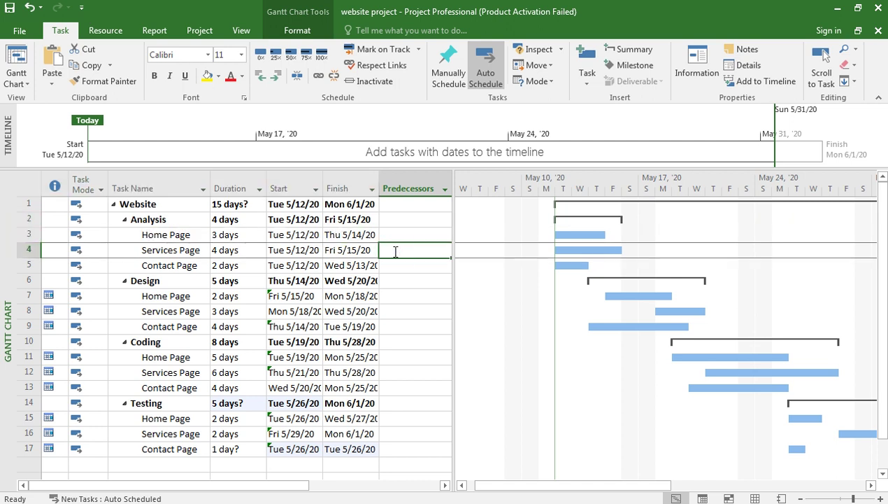
pyautogui.write('3')
pyautogui.click(399, 266)
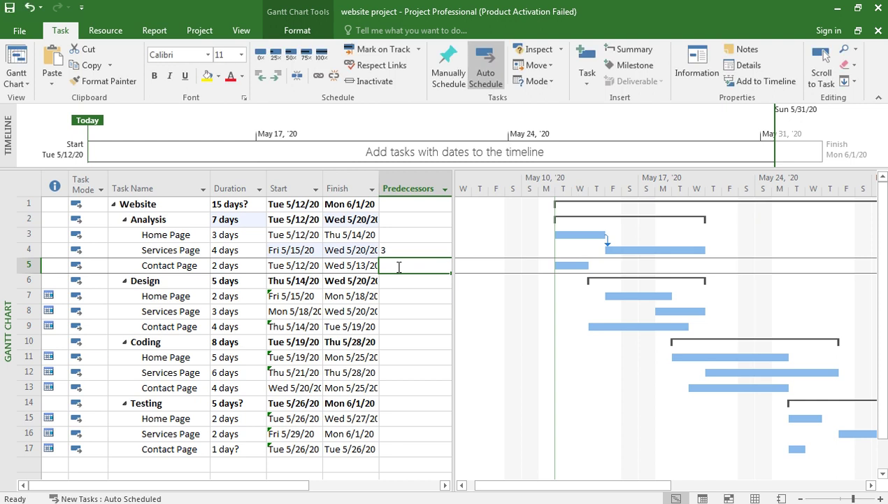
pyautogui.write('4')
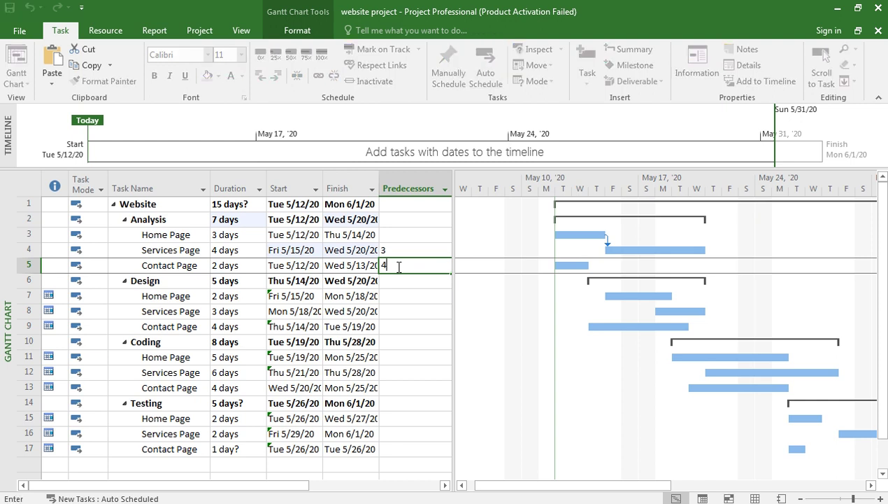
pyautogui.click(395, 296)
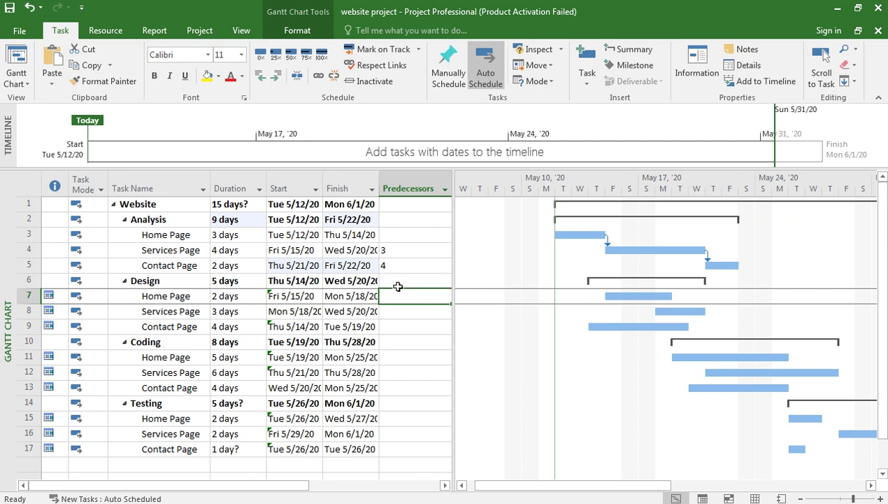
# Try to move the start of Analysis's Services Page to May 12, 2020, keeping the existing link when asked
pyautogui.click(315, 250)
pyautogui.click(316, 250)
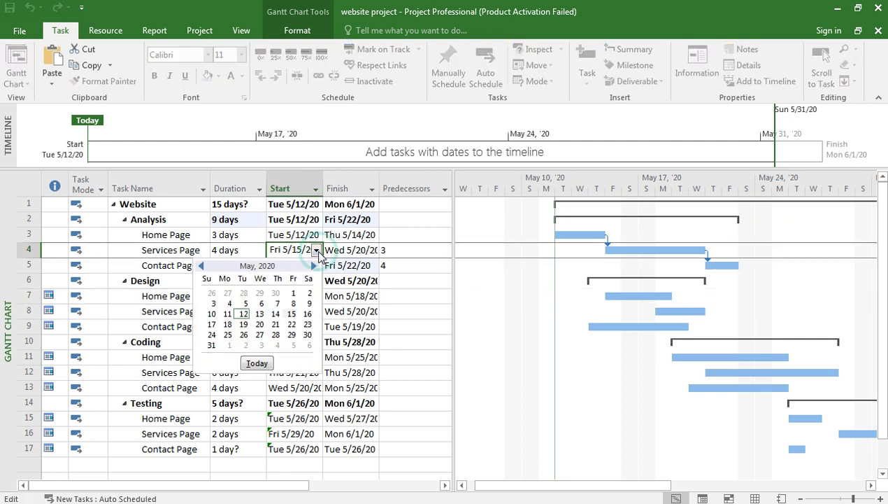
pyautogui.click(243, 314)
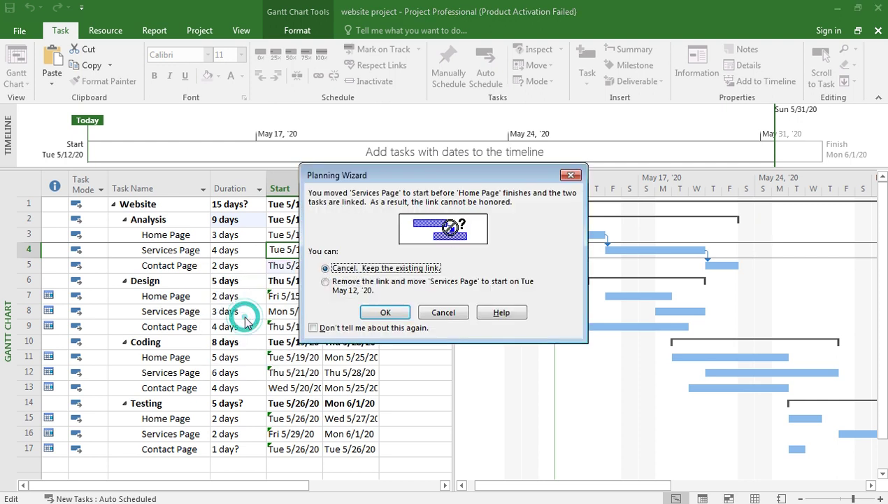
pyautogui.click(390, 310)
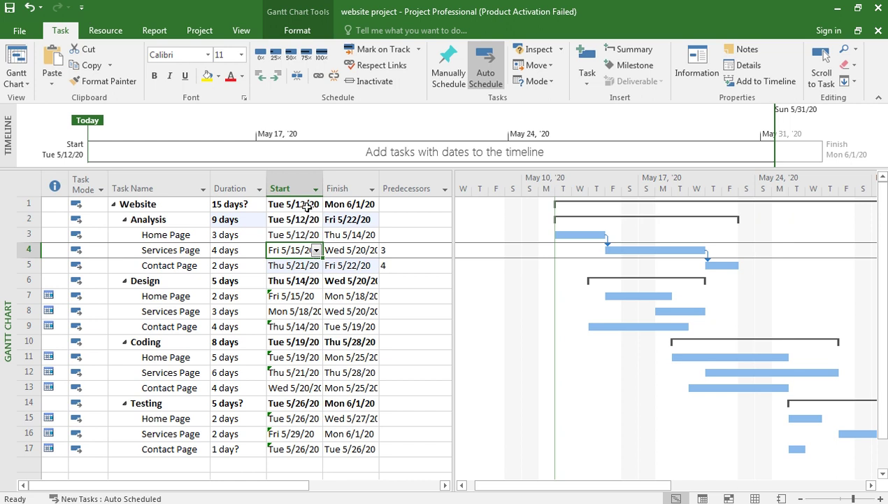
# Set the predecessors of Design's Home Page, Services Page and Contact Page to tasks 3, 4 and 5 respectively
pyautogui.click(395, 296)
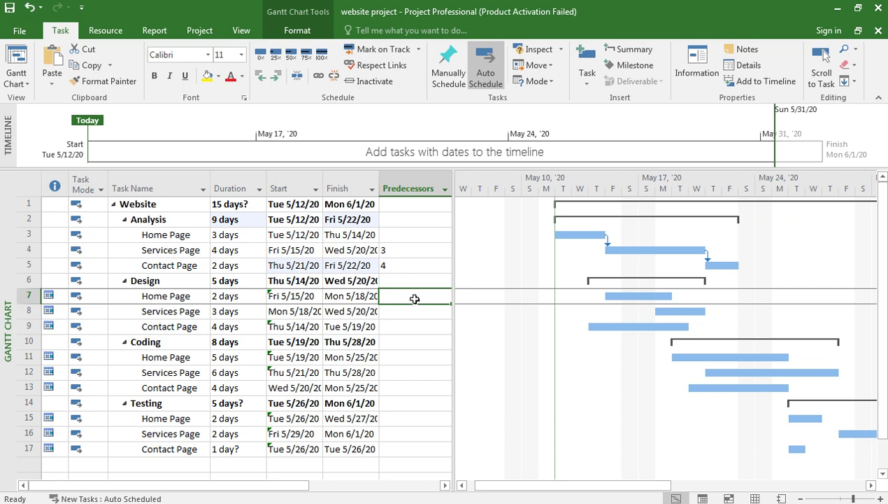
pyautogui.write('3')
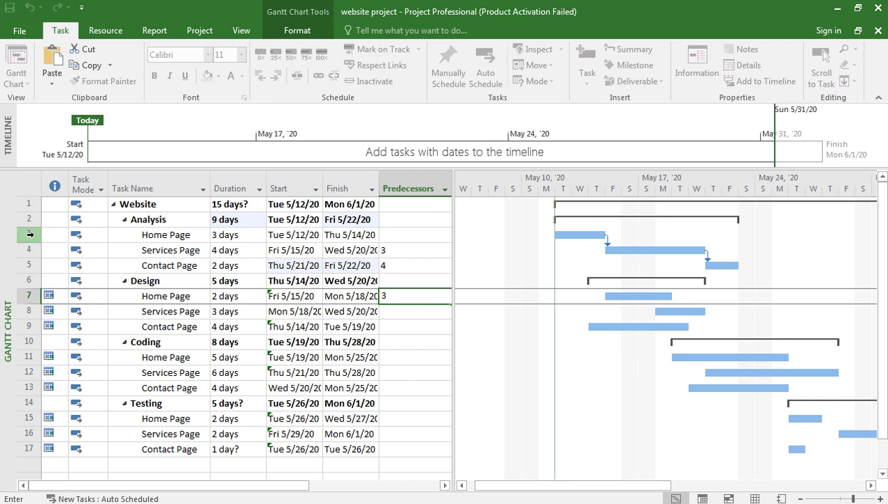
pyautogui.click(391, 311)
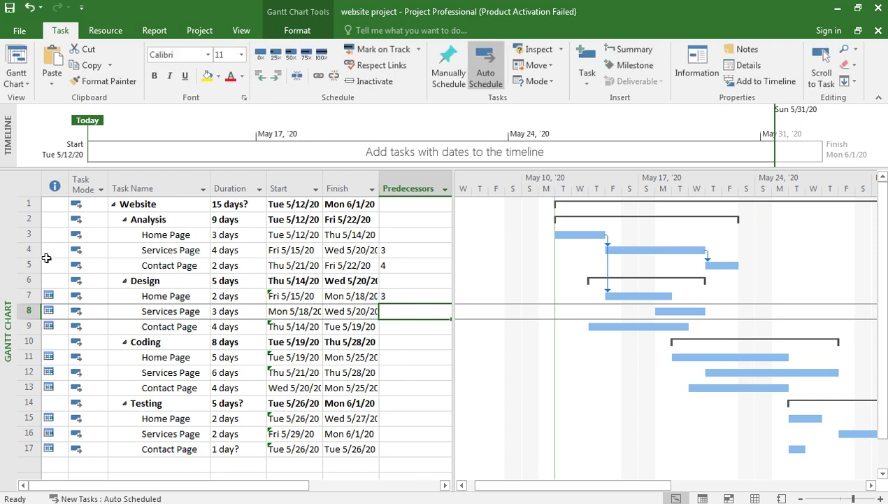
pyautogui.write('4')
pyautogui.click(390, 328)
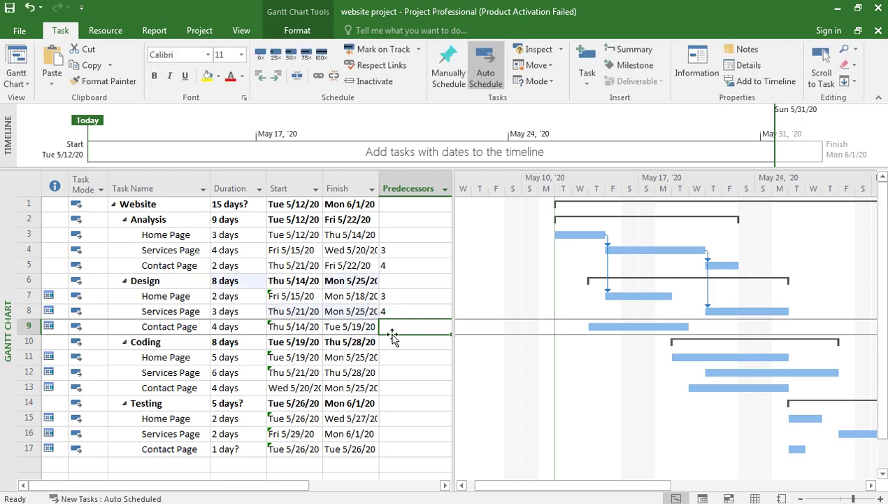
pyautogui.write('5')
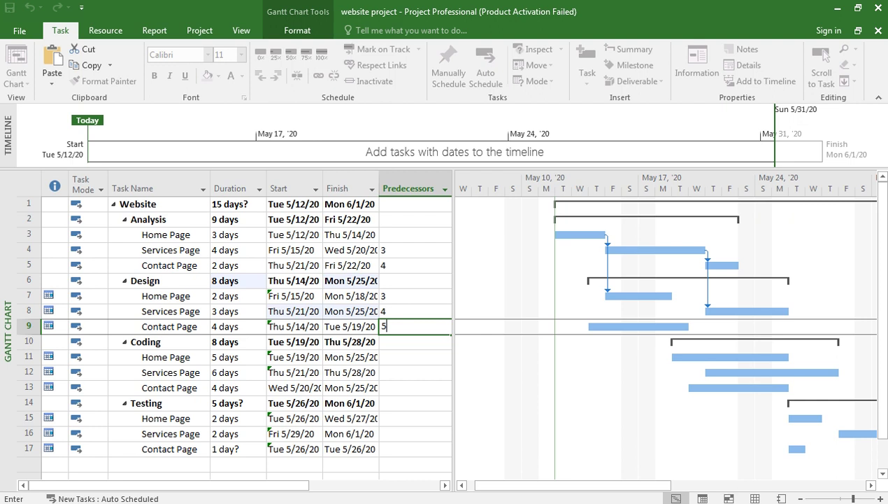
# Set the predecessors of Coding's Home Page, Services Page and Contact Page to tasks 7, 8 and 9 respectively
pyautogui.click(391, 353)
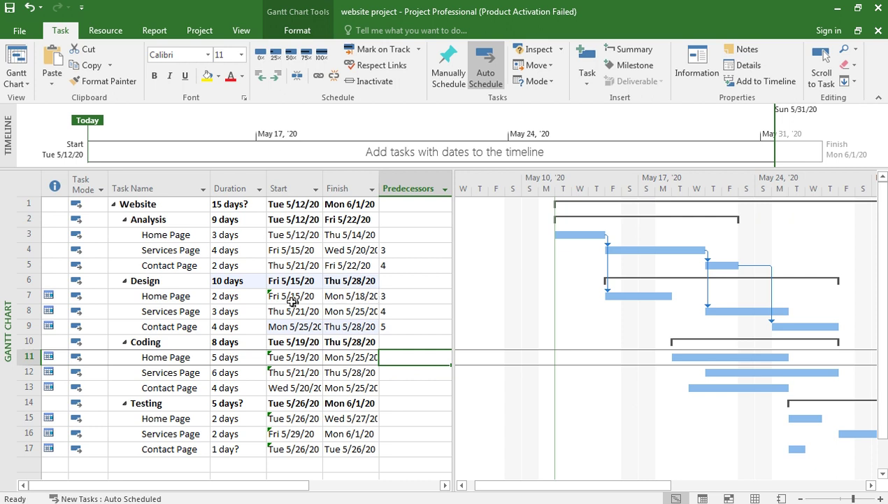
pyautogui.click(393, 358)
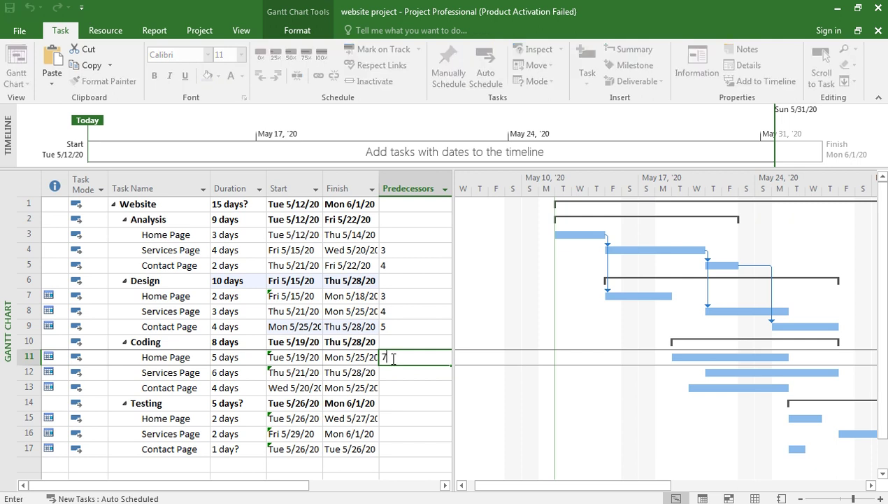
pyautogui.write('7')
pyautogui.click(390, 374)
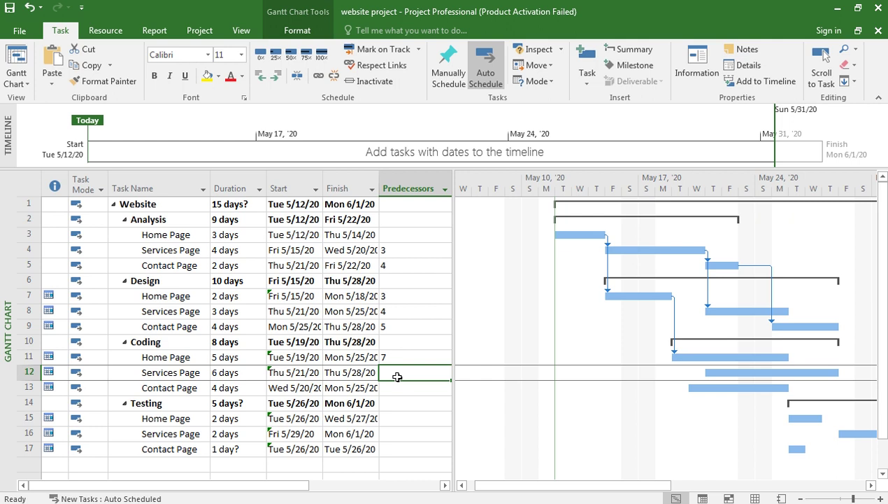
pyautogui.write('8')
pyautogui.press('Return')
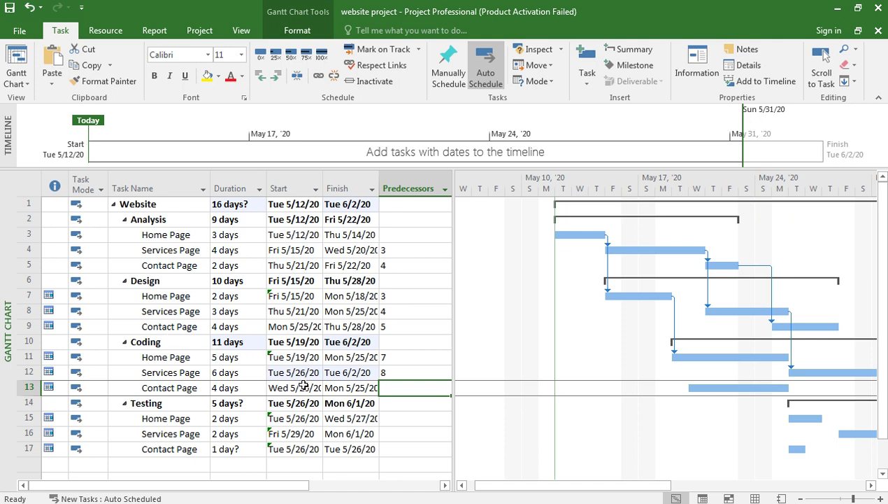
pyautogui.write('9')
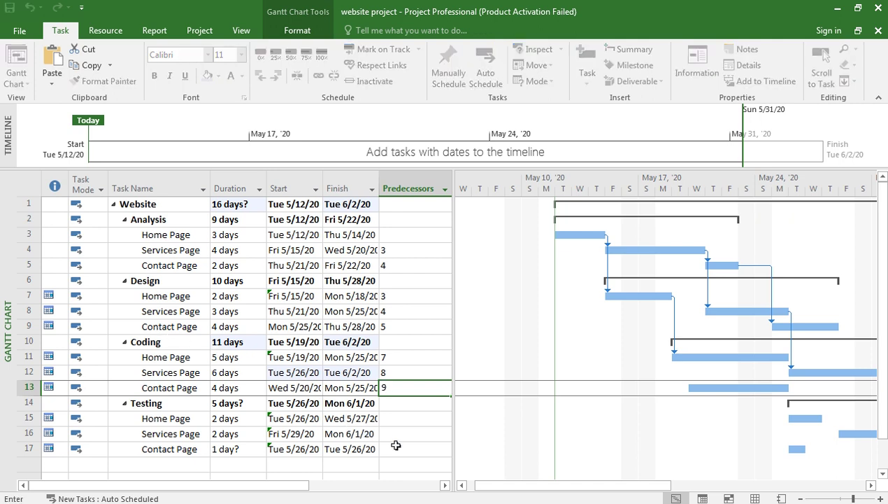
# Set the predecessors of Testing's Home Page, Services Page and Contact Page to tasks 11, 12 and 13 respectively
pyautogui.click(397, 418)
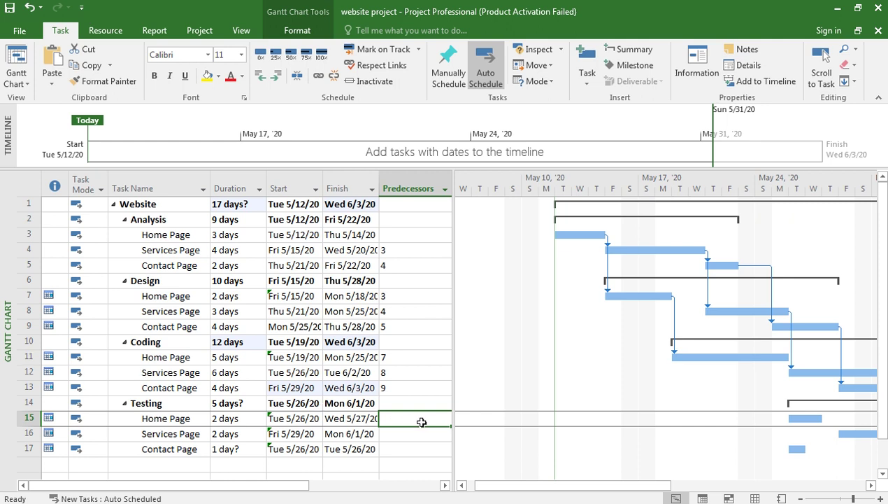
pyautogui.write('11')
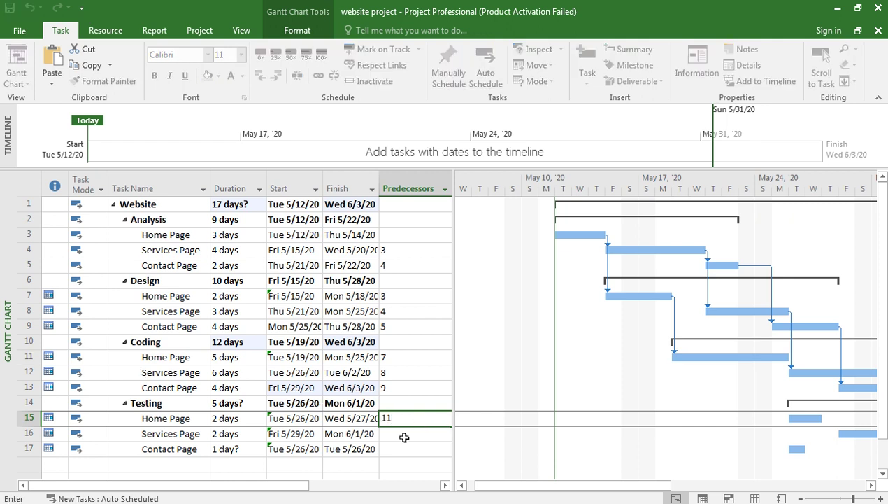
pyautogui.click(404, 438)
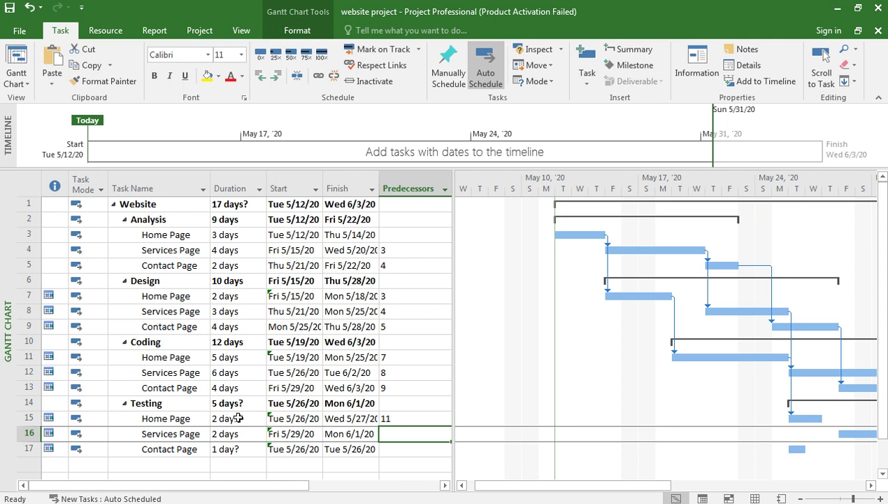
pyautogui.write('12')
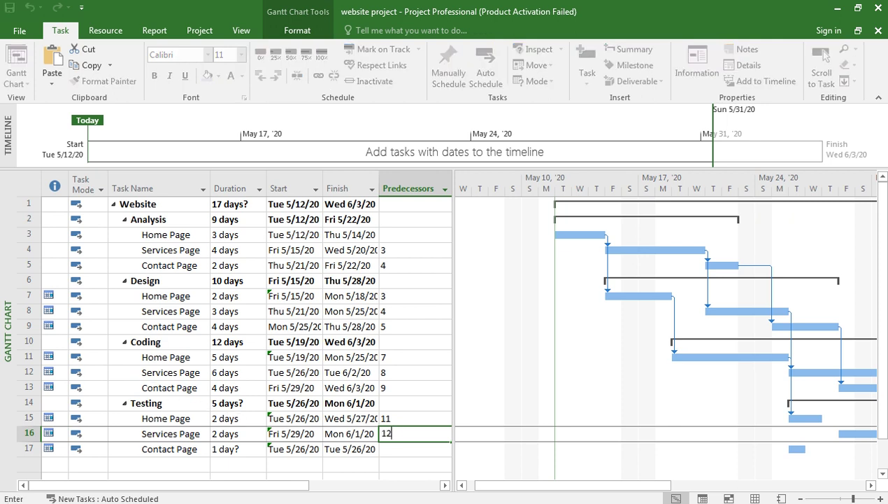
pyautogui.click(392, 452)
pyautogui.write('13')
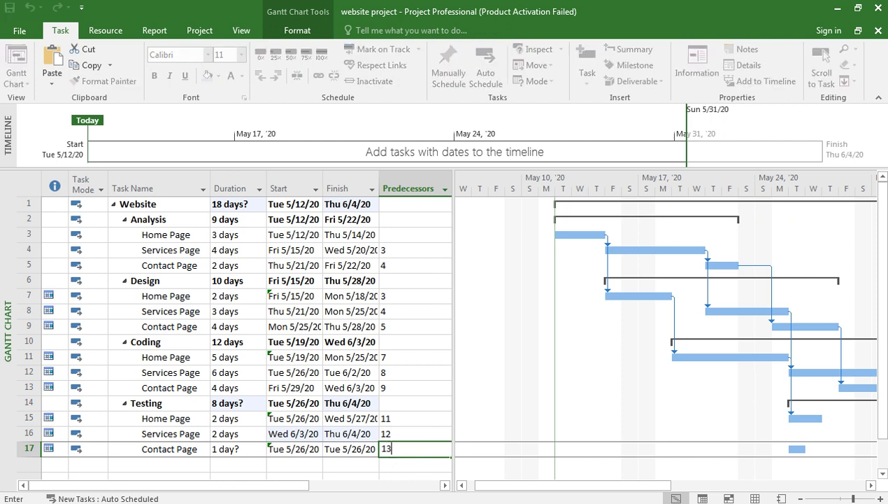
pyautogui.click(420, 414)
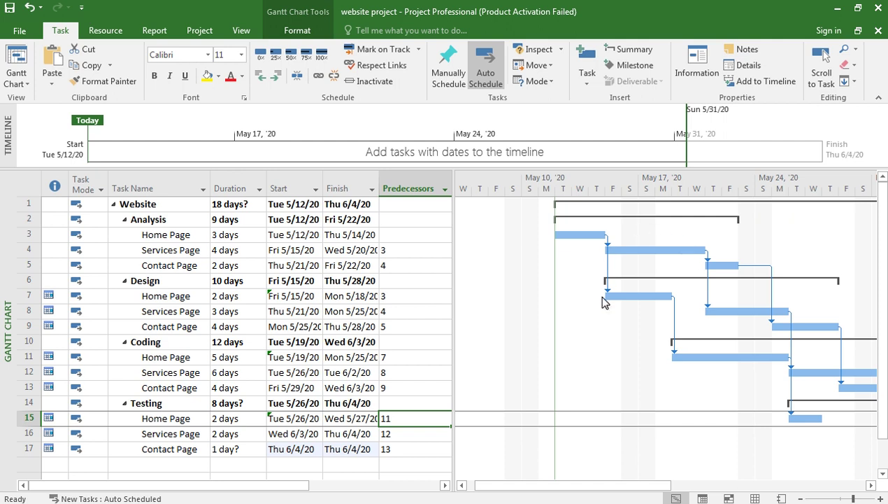
# Review the task links in the Gantt chart and widen the task table to show the Resource Names column
pyautogui.click(606, 485)
pyautogui.moveTo(606, 488); pyautogui.dragTo(615, 487)
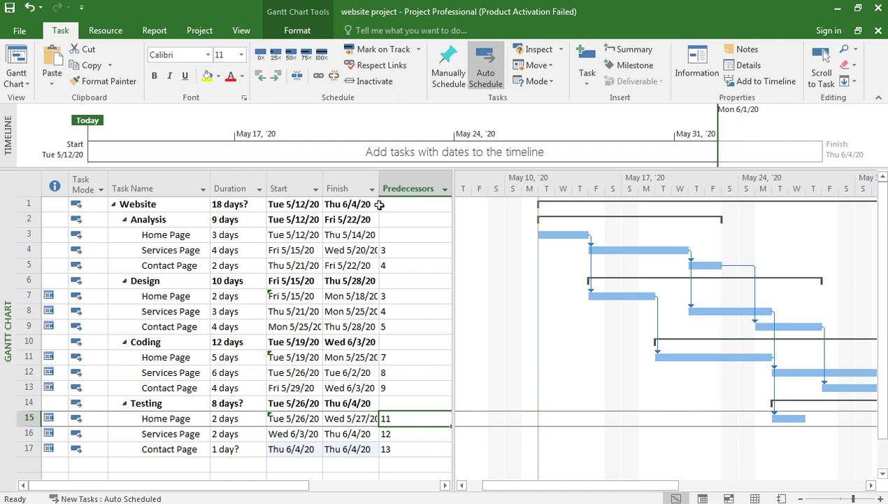
pyautogui.click(23, 202)
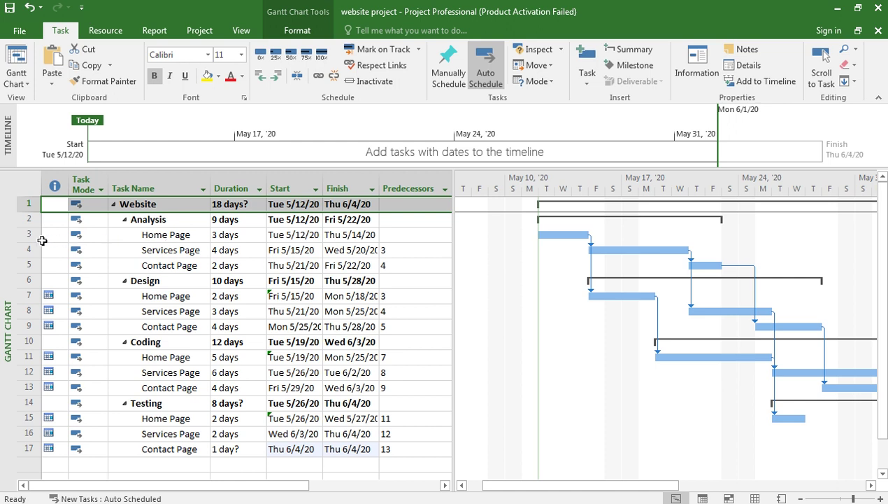
pyautogui.click(31, 235)
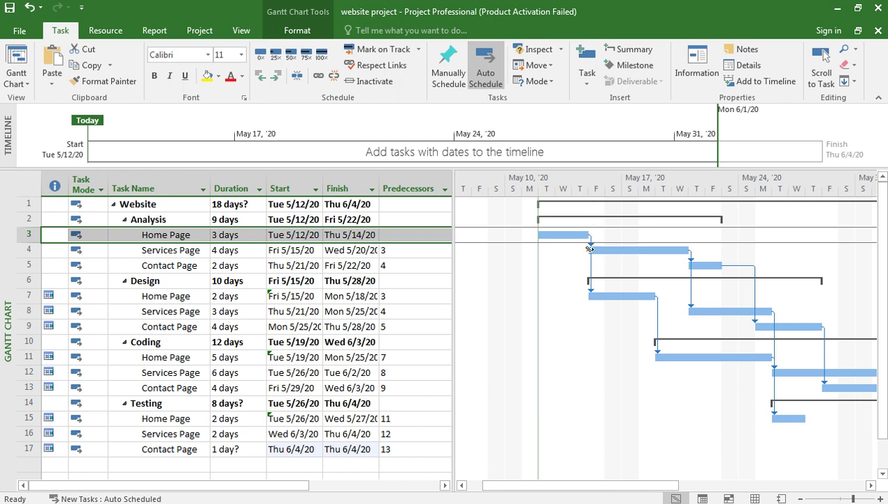
pyautogui.moveTo(591, 249)
pyautogui.moveTo(453, 268); pyautogui.dragTo(570, 276)
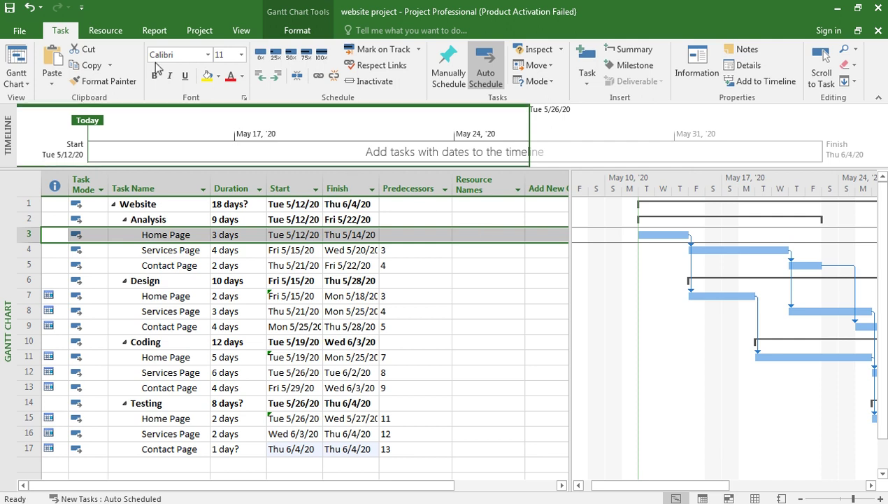
# Switch to the Resource Sheet and add the first resource by entering the person's name
pyautogui.click(105, 30)
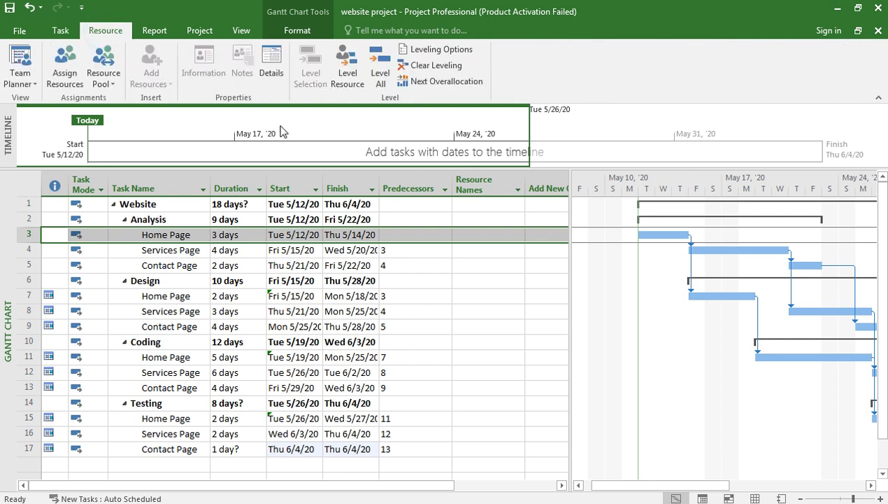
pyautogui.click(34, 86)
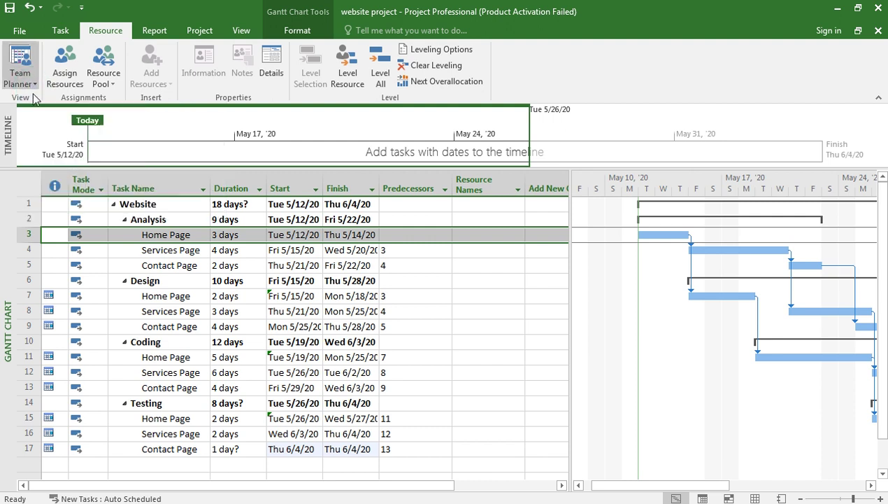
pyautogui.click(53, 168)
pyautogui.click(127, 196)
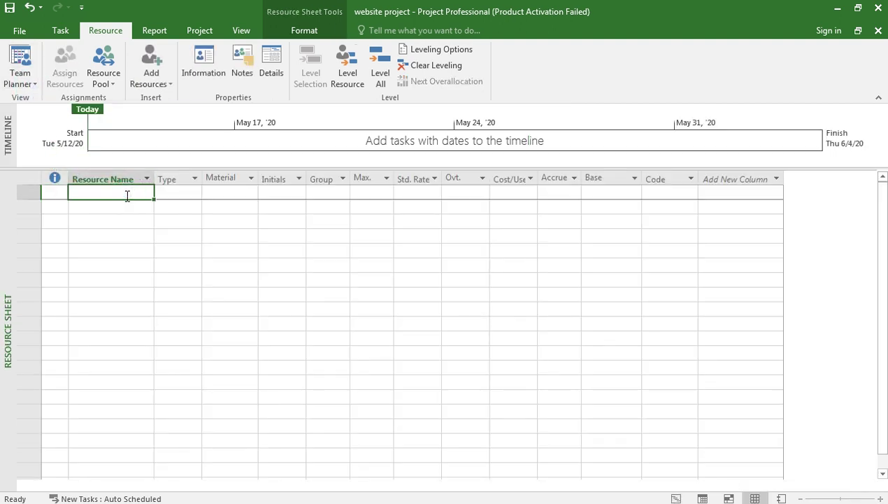
pyautogui.write('Ali')
pyautogui.press('Tab')
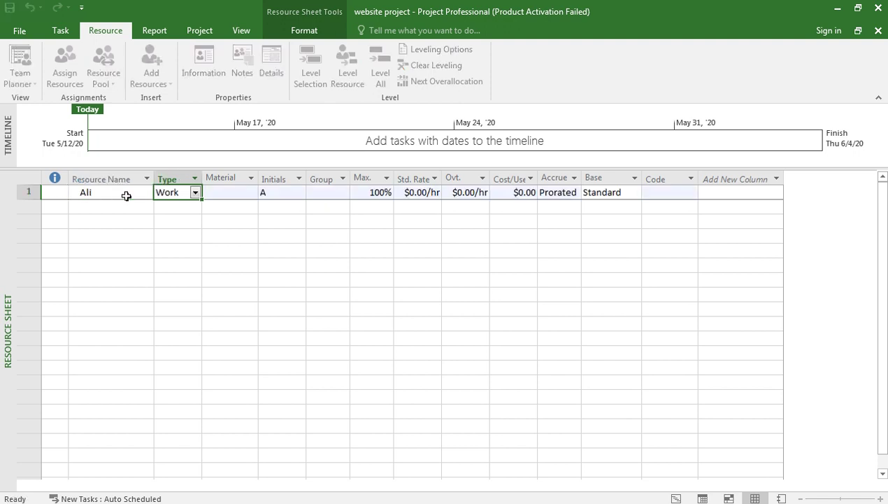
# Set the first resource's type to Work and review its standard rate, overtime rate and code fields
pyautogui.click(197, 196)
pyautogui.click(196, 195)
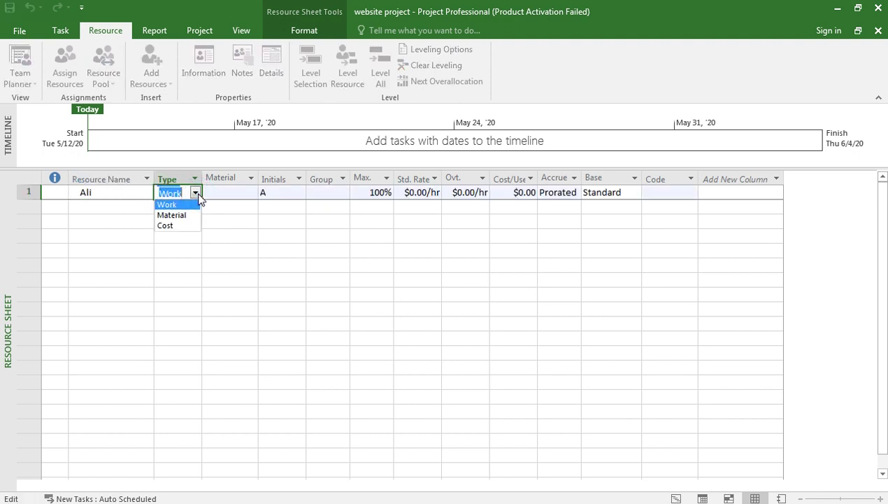
pyautogui.click(183, 204)
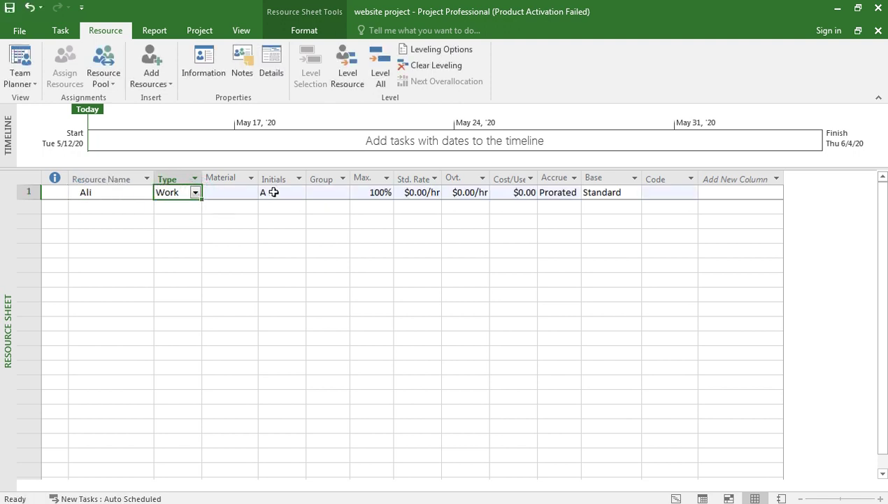
pyautogui.click(410, 192)
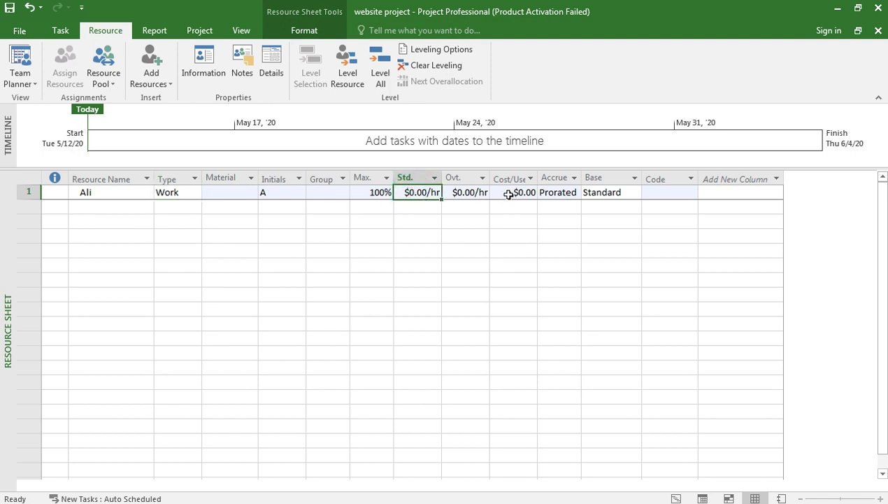
pyautogui.click(473, 193)
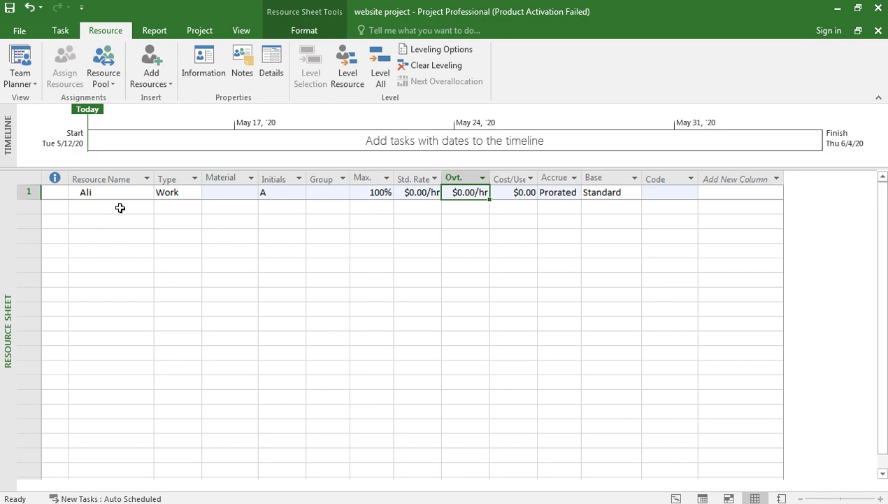
pyautogui.click(666, 192)
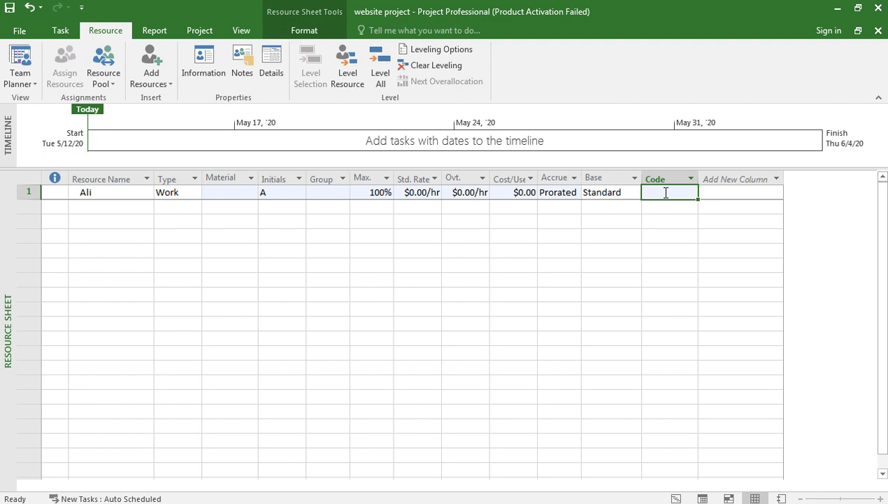
# Add the second resource by entering the person's name, keeping its type as Work
pyautogui.click(136, 207)
pyautogui.write('Baber')
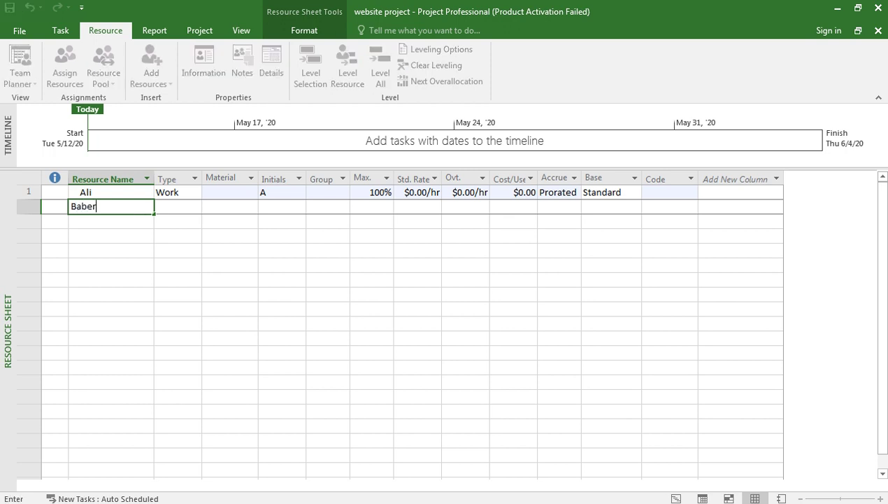
pyautogui.click(195, 207)
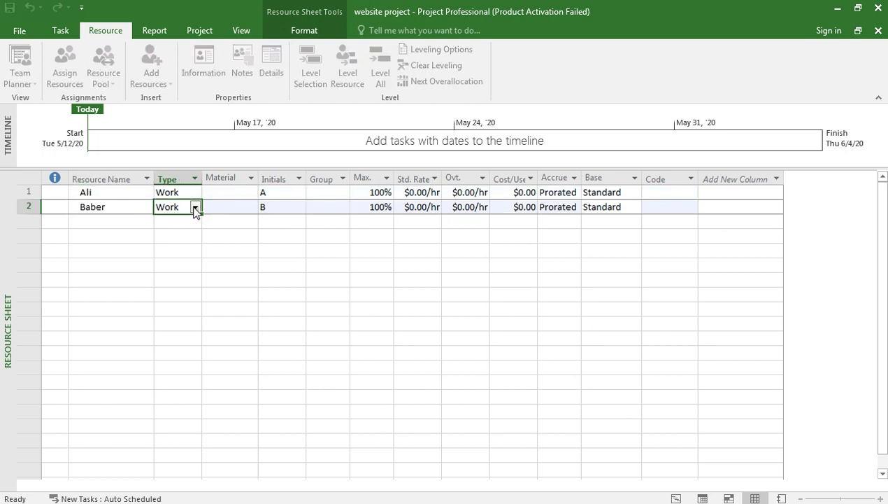
# Add the third resource by entering the person's name and set its type to Work
pyautogui.click(121, 222)
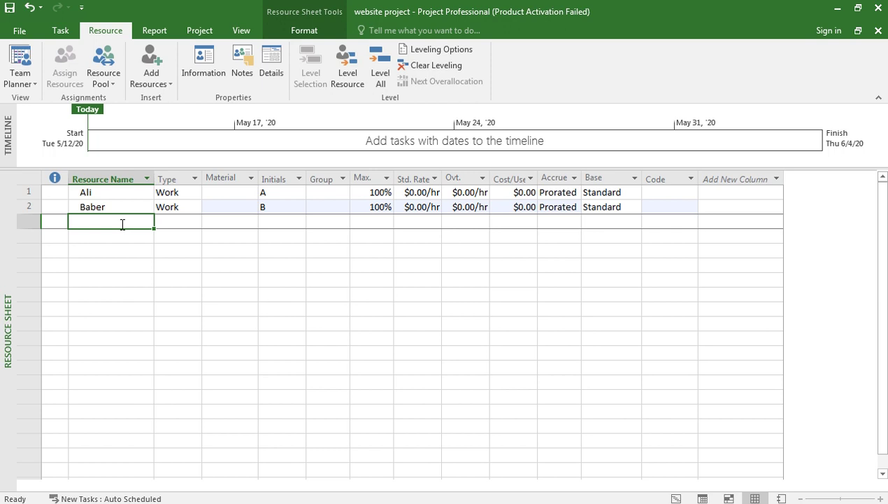
pyautogui.write('Kashif')
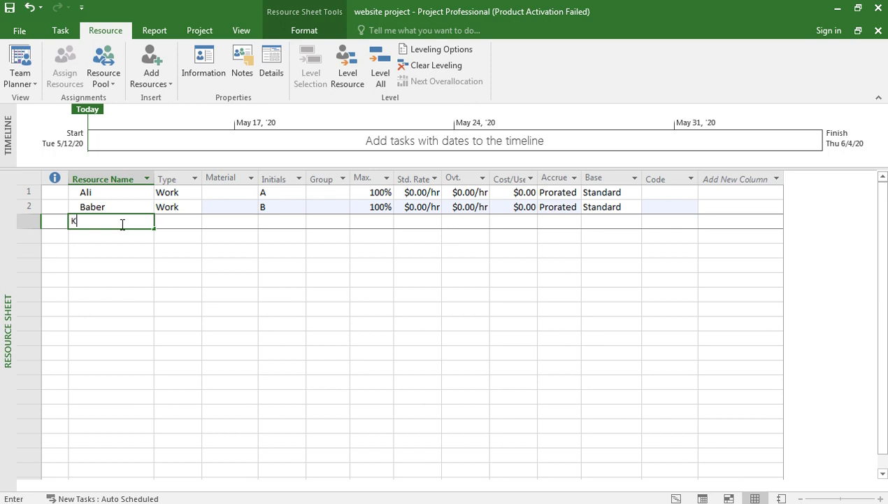
pyautogui.click(166, 221)
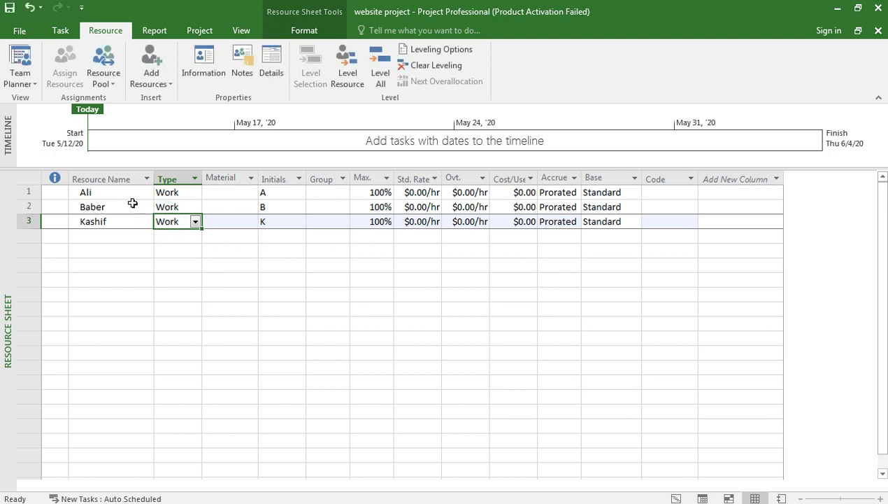
pyautogui.click(195, 221)
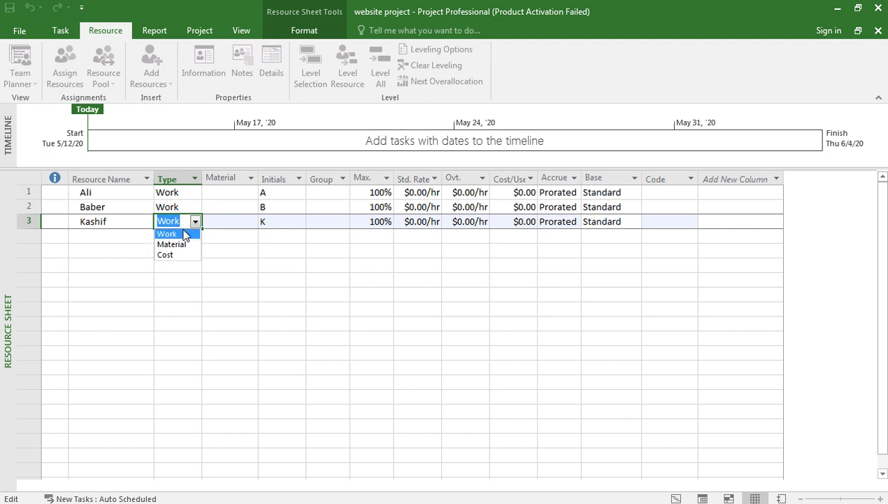
pyautogui.click(185, 235)
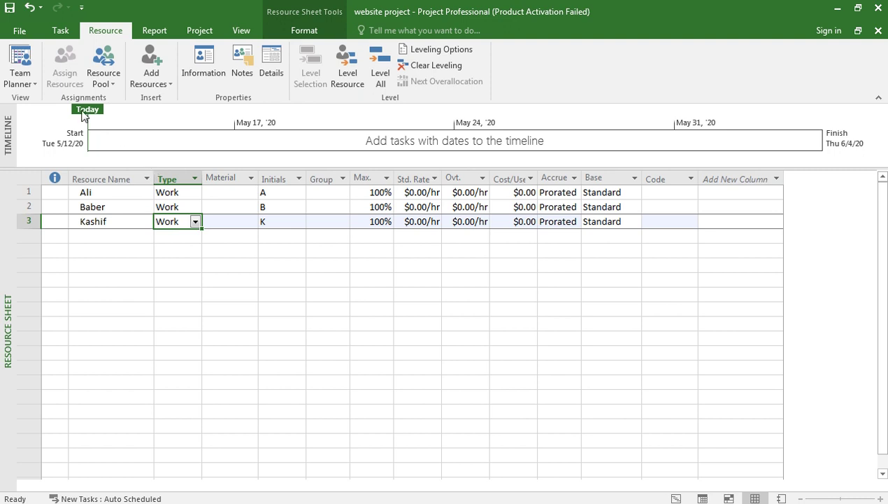
# Save the project and return to the Gantt Chart view
pyautogui.click(10, 9)
pyautogui.click(36, 84)
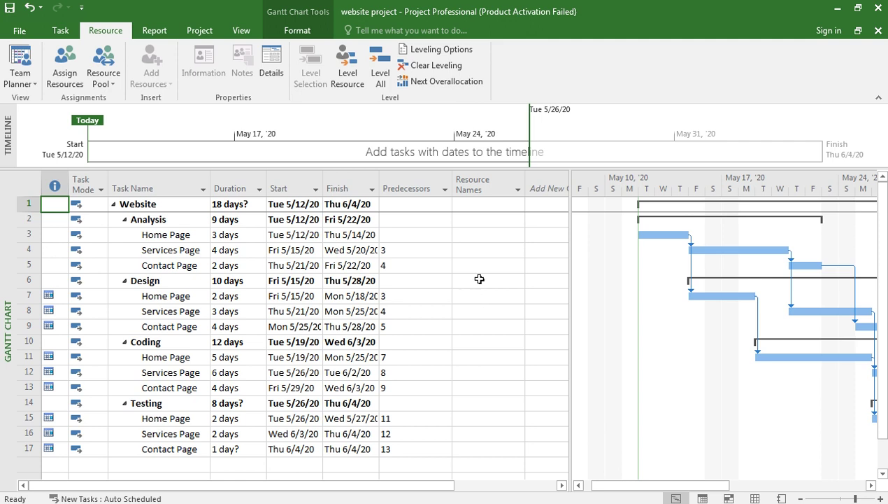
pyautogui.click(497, 221)
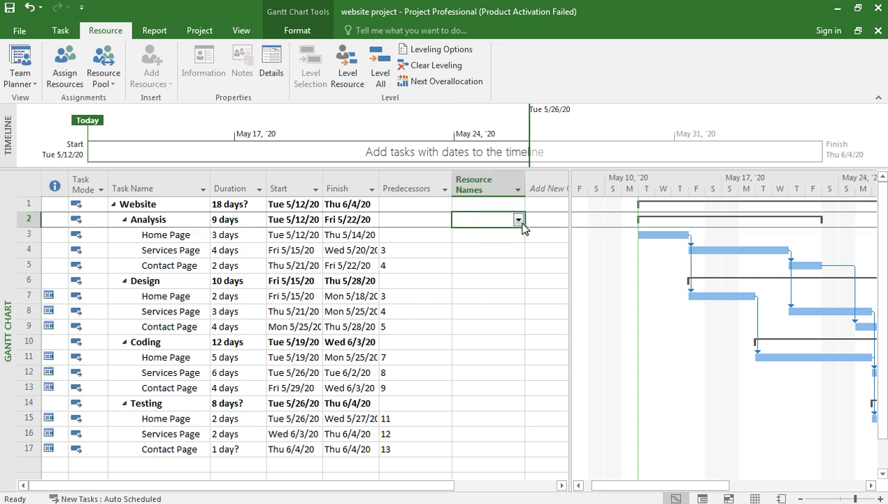
pyautogui.click(519, 220)
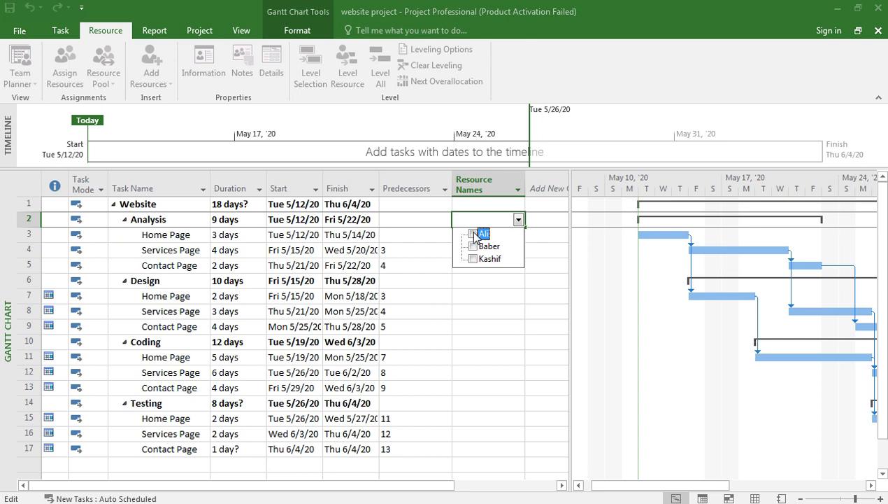
pyautogui.click(535, 249)
# Assign the first resource in the list to Analysis's Home Page task
pyautogui.click(522, 239)
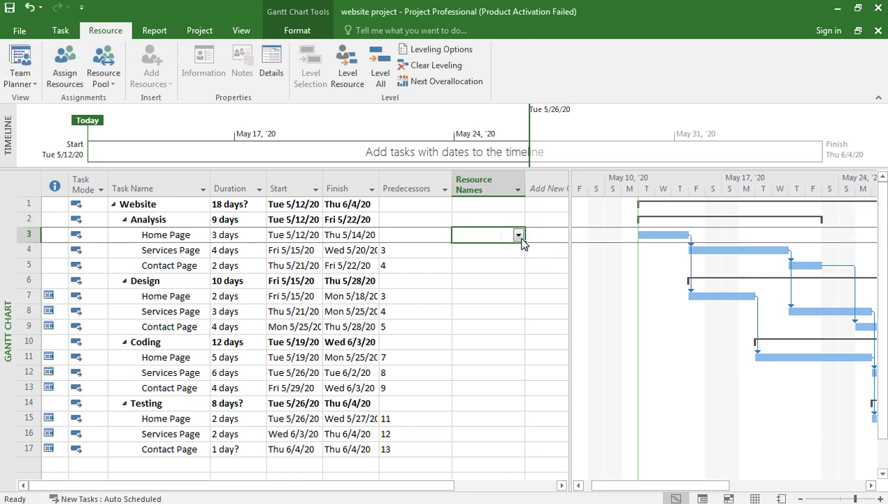
pyautogui.click(520, 236)
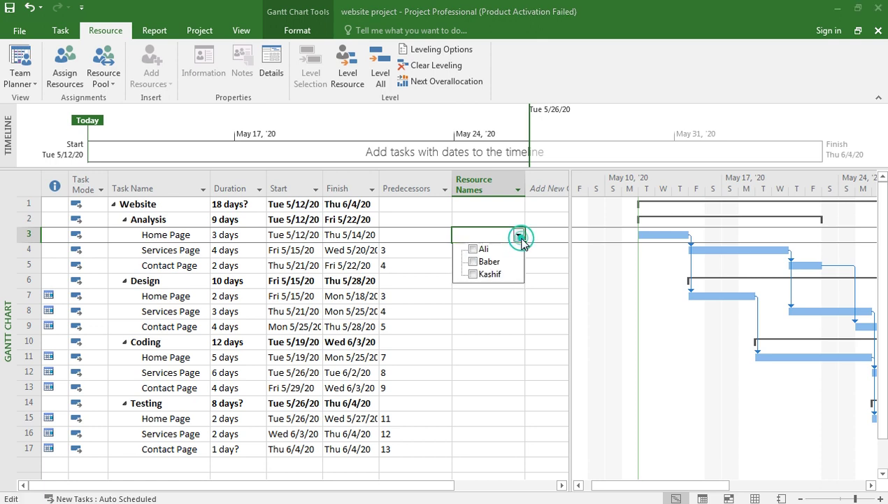
pyautogui.click(473, 249)
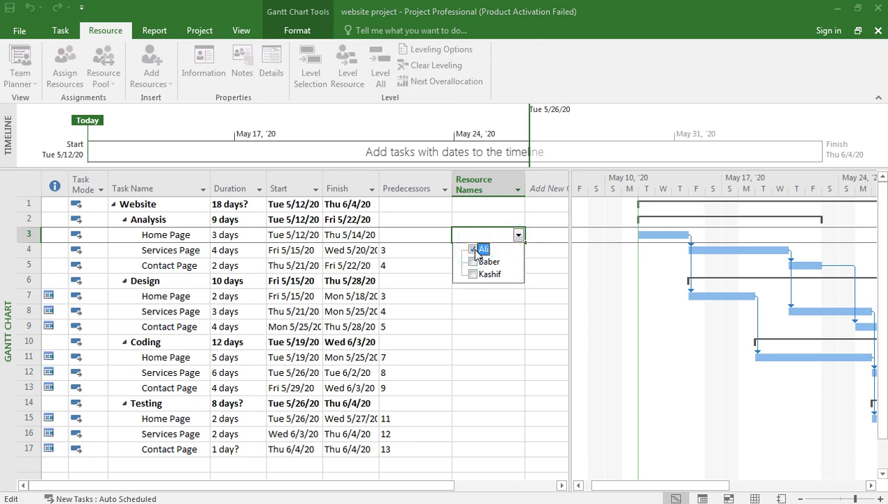
pyautogui.click(506, 298)
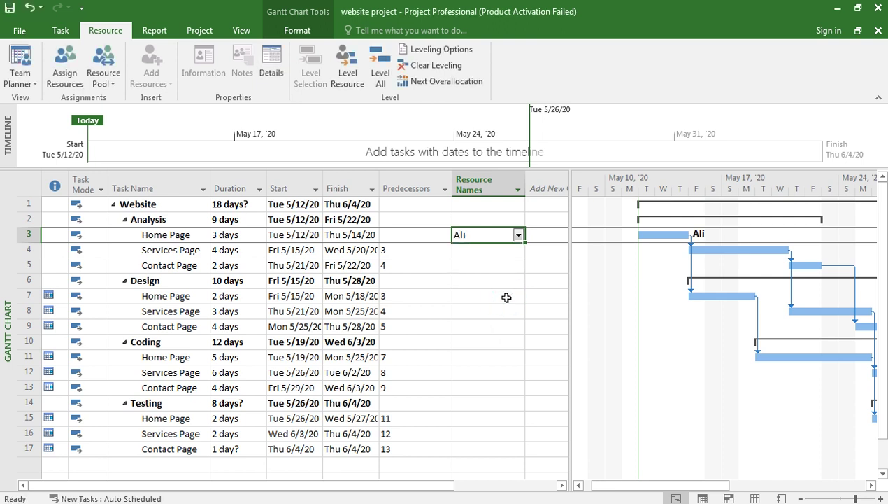
# Select the Resource Names cell of Design's Home Page to assign a resource
pyautogui.click(507, 297)
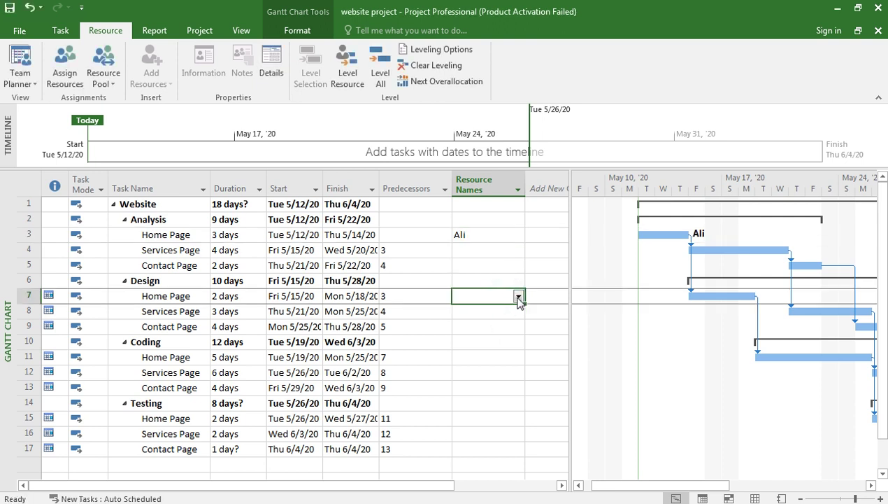
# Assign the first listed resource to the Home Page tasks under Design and Coding
pyautogui.click(519, 297)
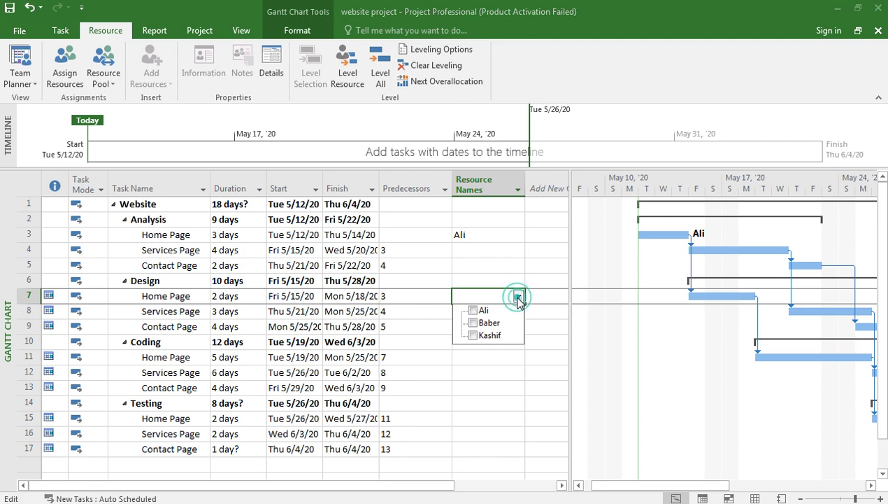
pyautogui.click(473, 311)
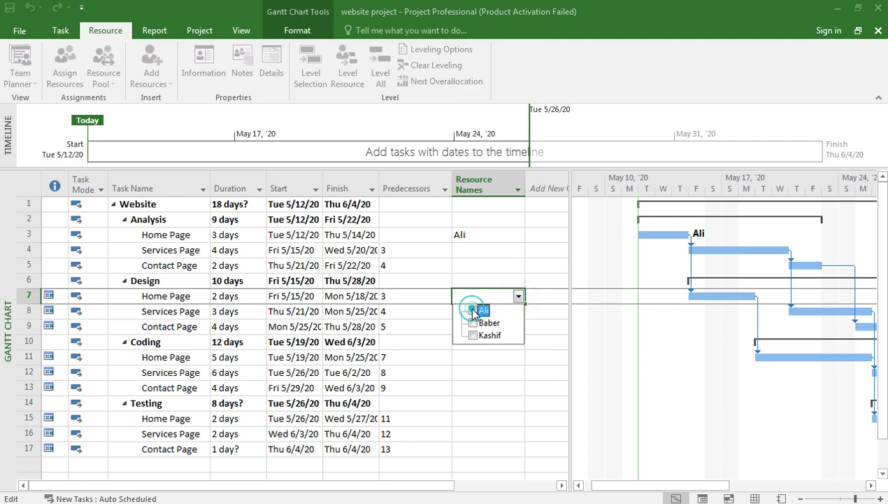
pyautogui.click(491, 356)
pyautogui.click(493, 356)
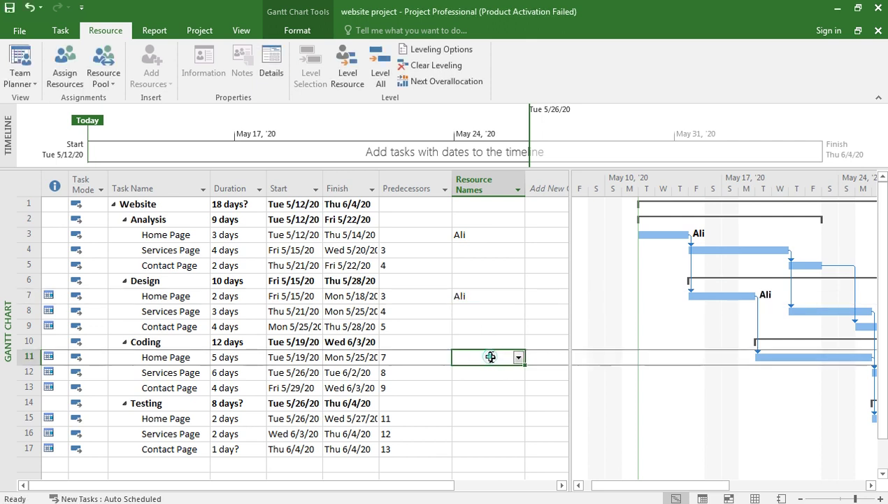
pyautogui.click(520, 358)
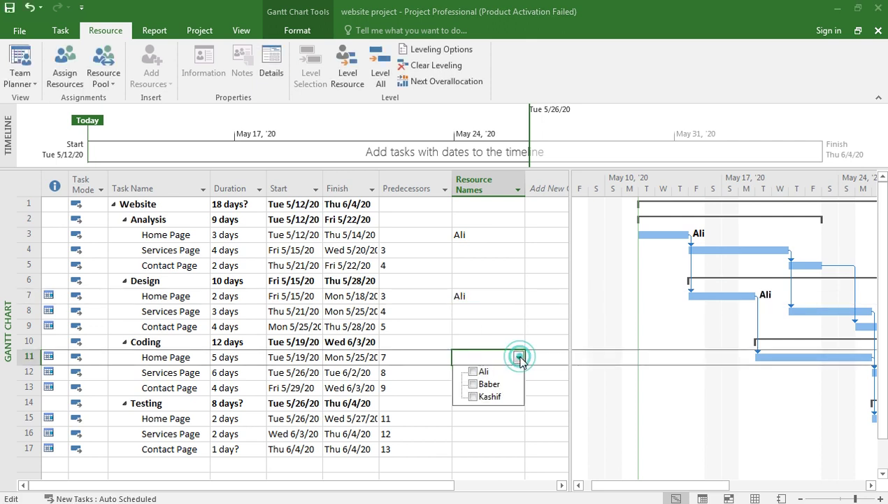
pyautogui.click(474, 372)
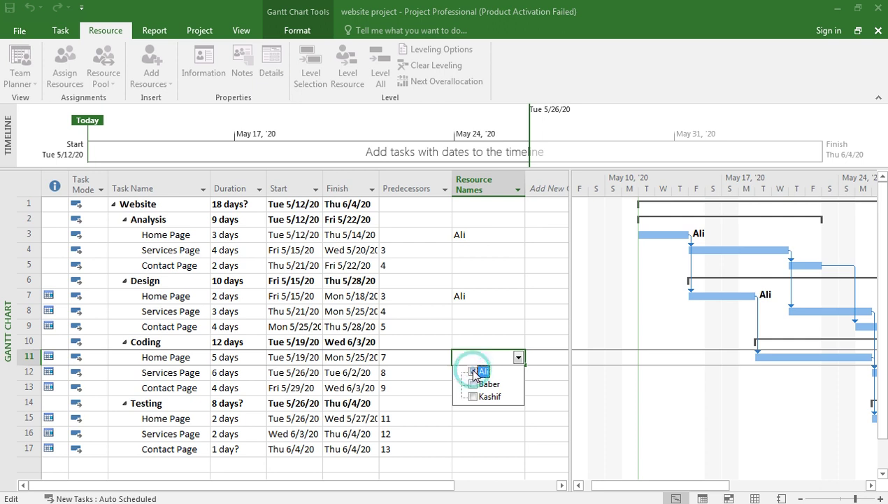
pyautogui.click(488, 420)
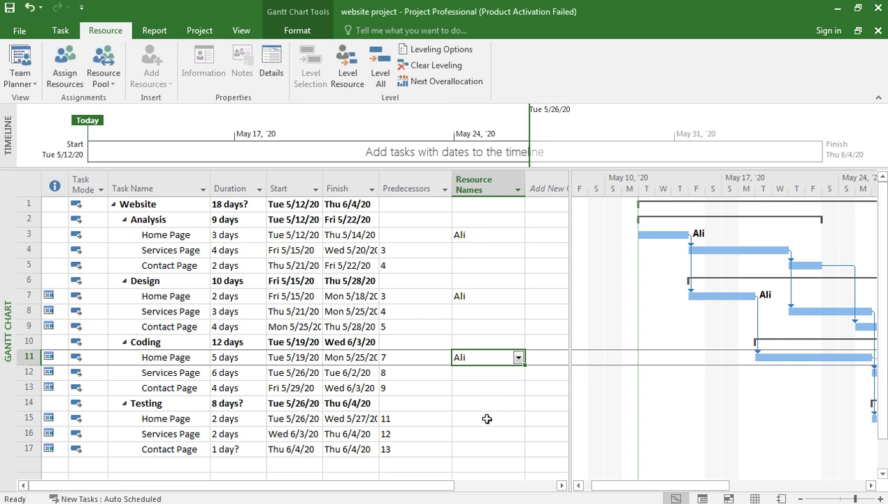
# Assign the first listed resource to the Home Page task under Testing
pyautogui.click(487, 419)
pyautogui.click(518, 418)
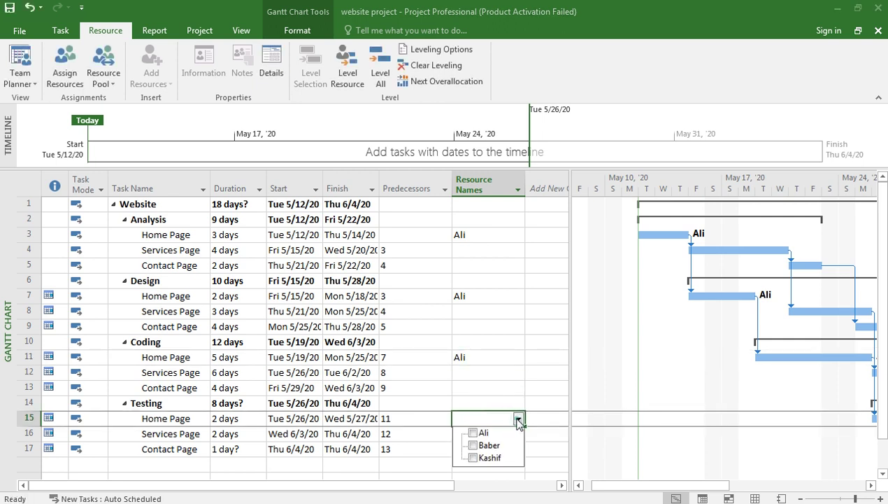
pyautogui.click(473, 434)
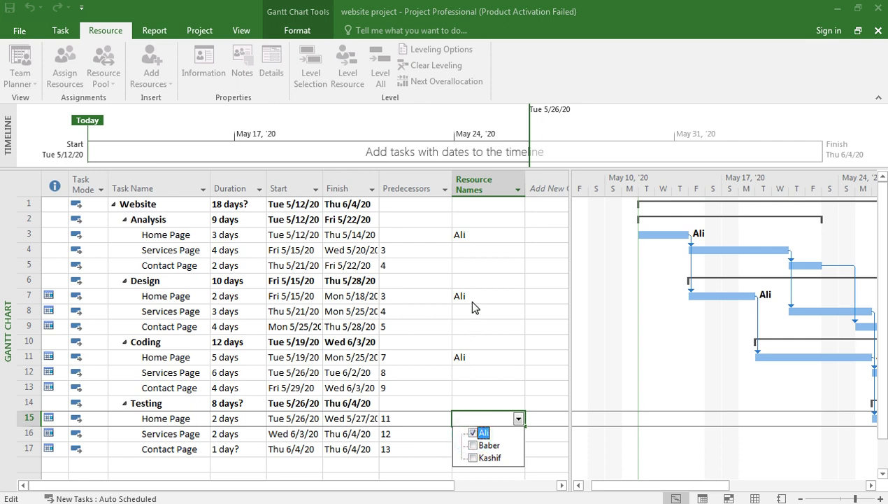
pyautogui.click(468, 246)
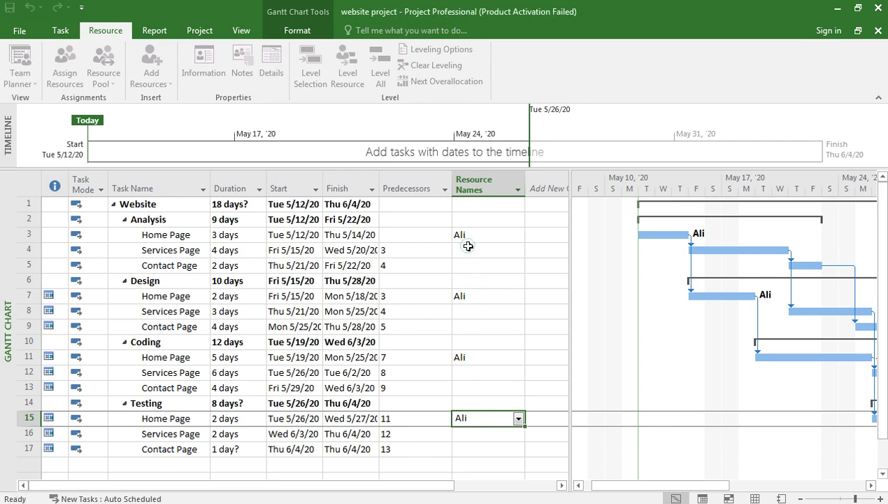
# Assign the second listed resource to the Services Page tasks under Analysis and Design
pyautogui.click(468, 246)
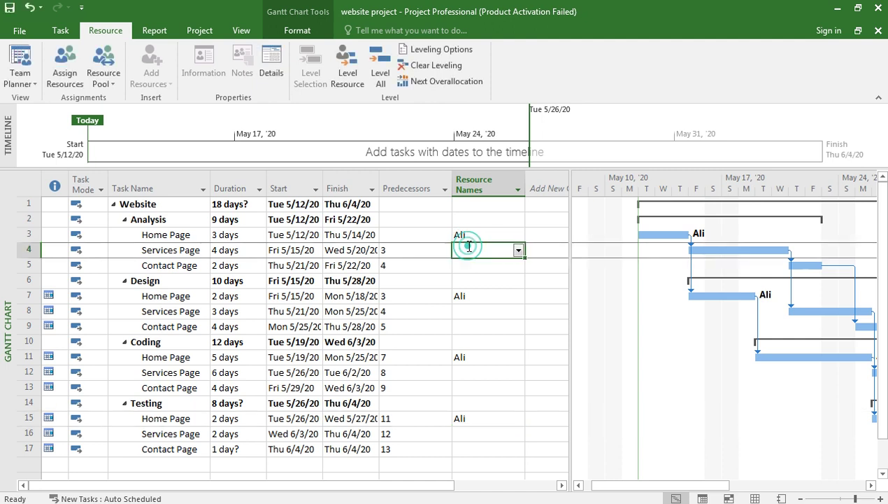
pyautogui.click(520, 252)
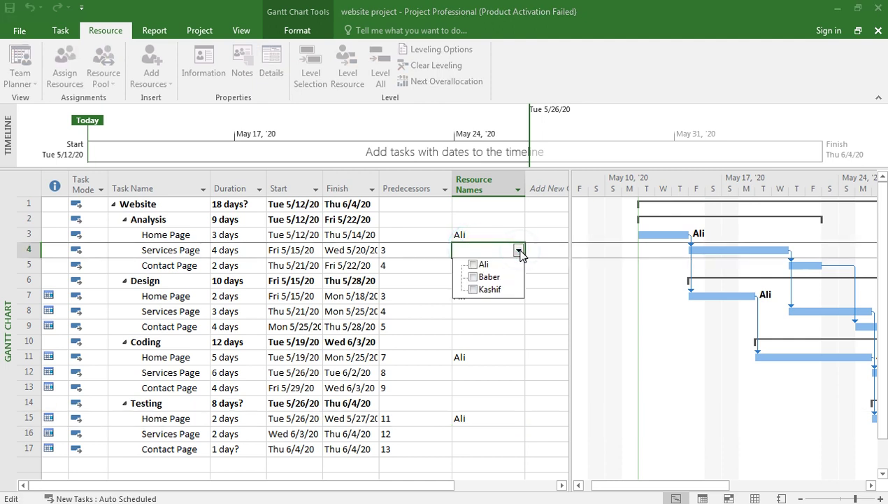
pyautogui.click(476, 279)
pyautogui.click(482, 309)
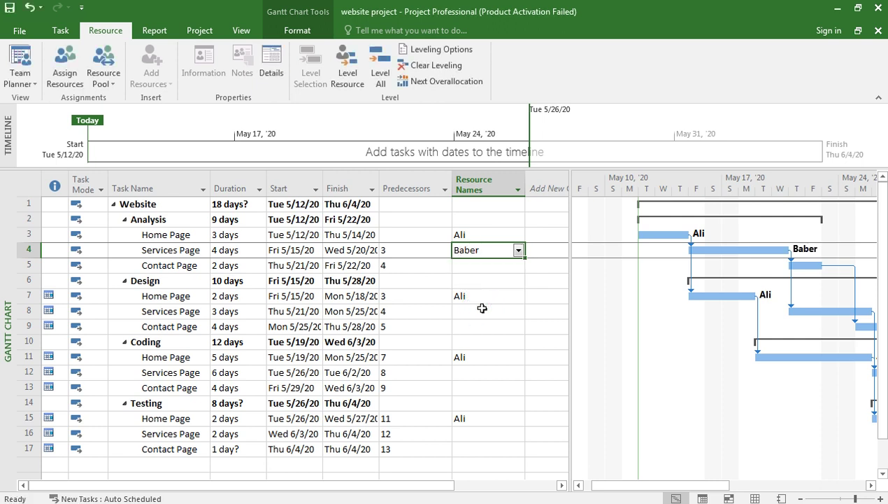
pyautogui.click(481, 311)
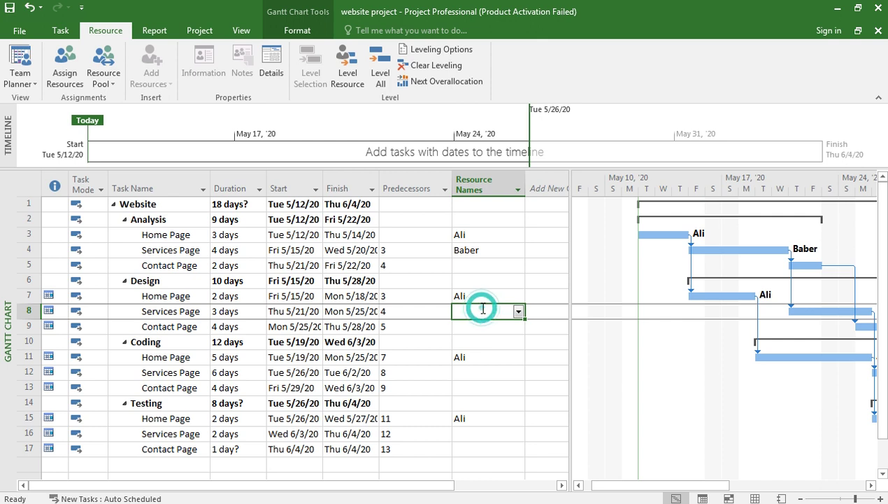
pyautogui.click(519, 312)
pyautogui.click(474, 340)
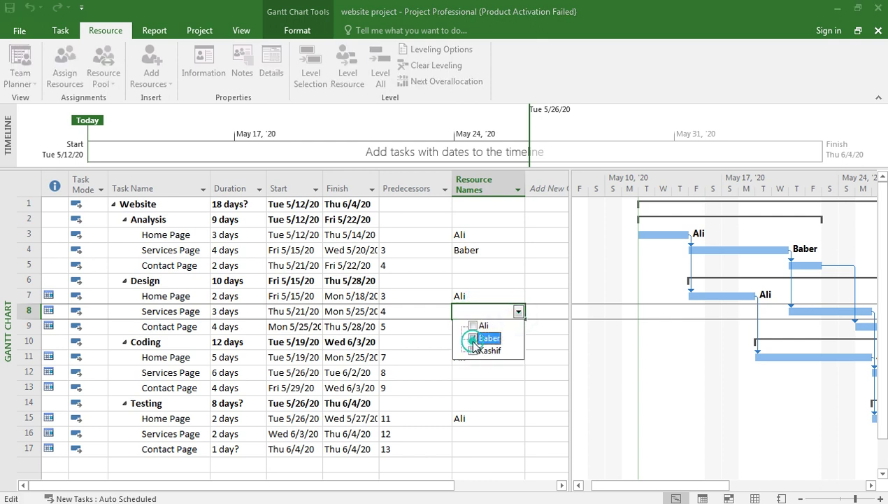
pyautogui.click(479, 379)
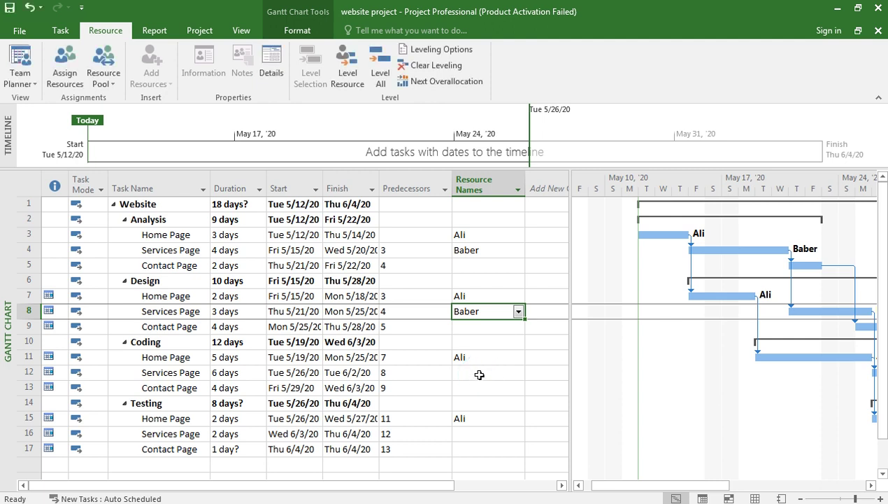
# Assign the second listed resource to the Services Page tasks under Coding and Testing
pyautogui.click(479, 375)
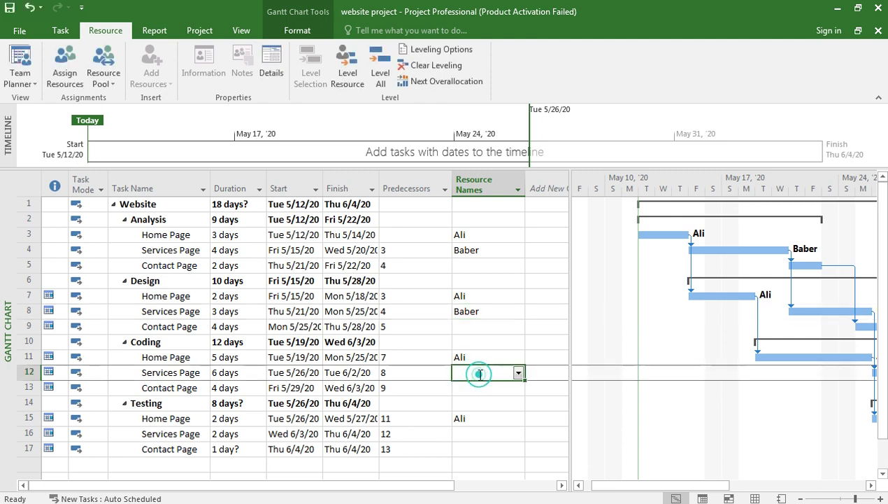
pyautogui.click(518, 375)
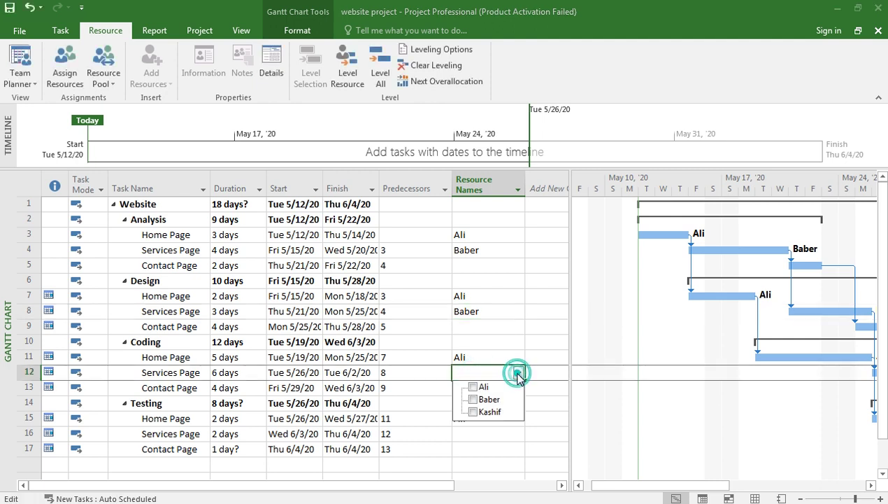
pyautogui.click(472, 400)
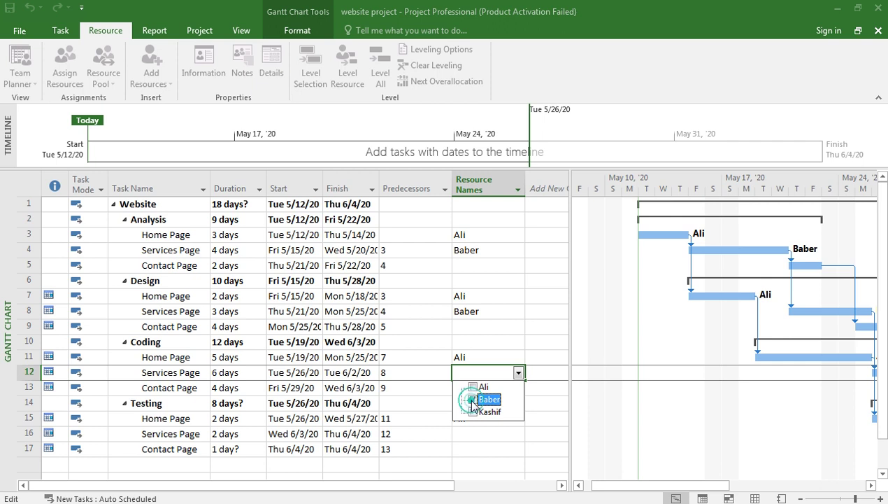
pyautogui.click(508, 434)
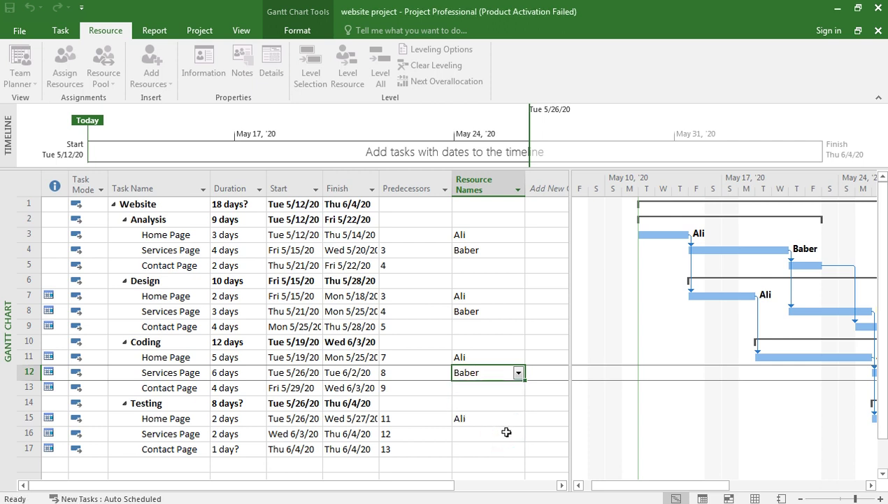
pyautogui.click(506, 435)
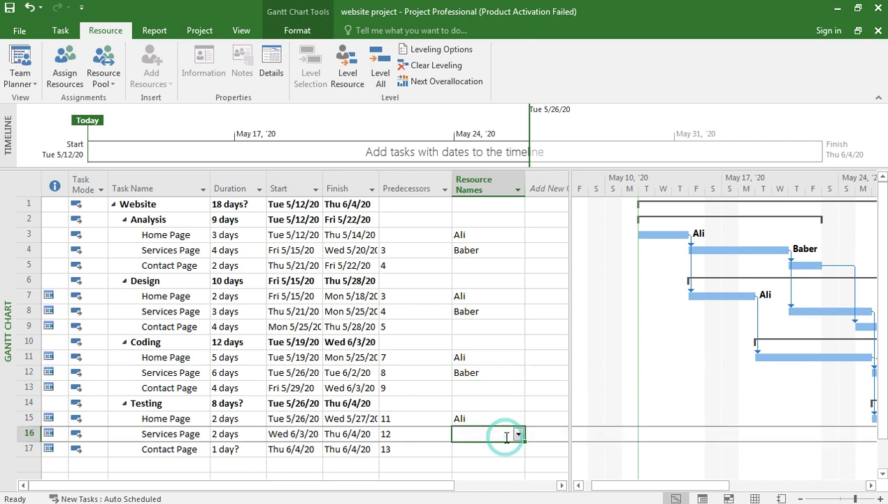
pyautogui.click(517, 435)
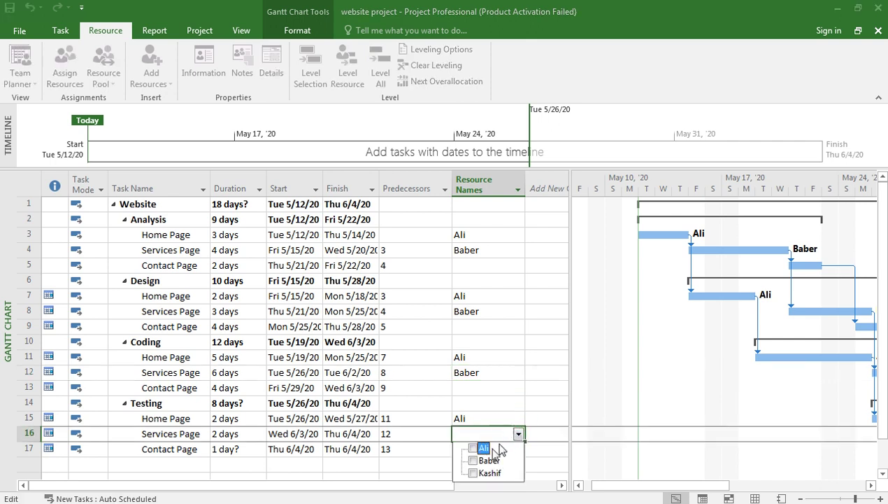
pyautogui.click(474, 462)
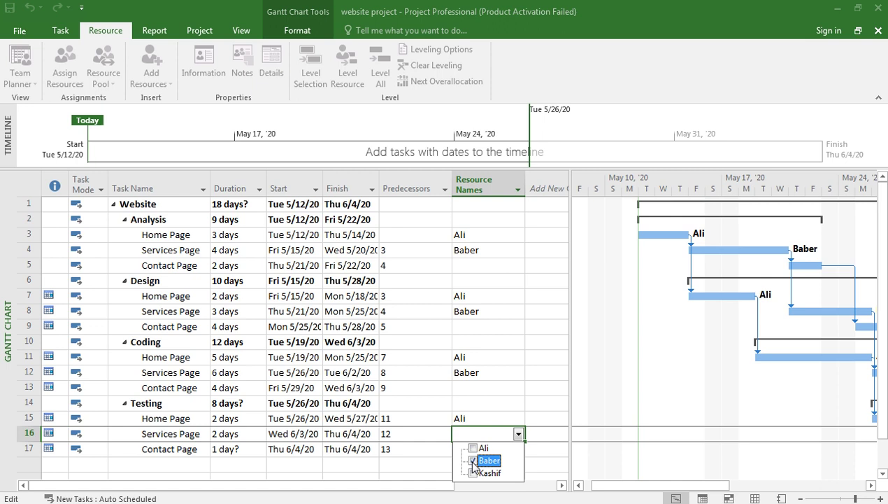
pyautogui.click(472, 259)
# Assign the third listed resource to the Contact Page tasks under Analysis and Design
pyautogui.click(472, 261)
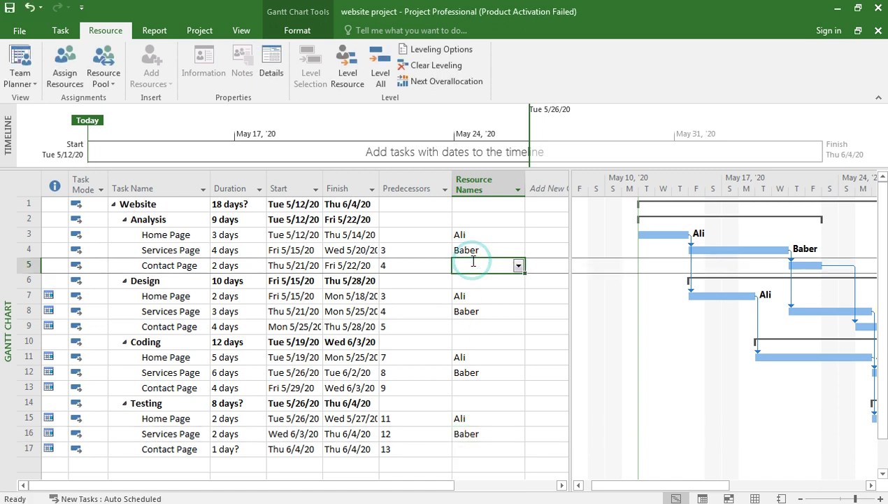
pyautogui.click(518, 267)
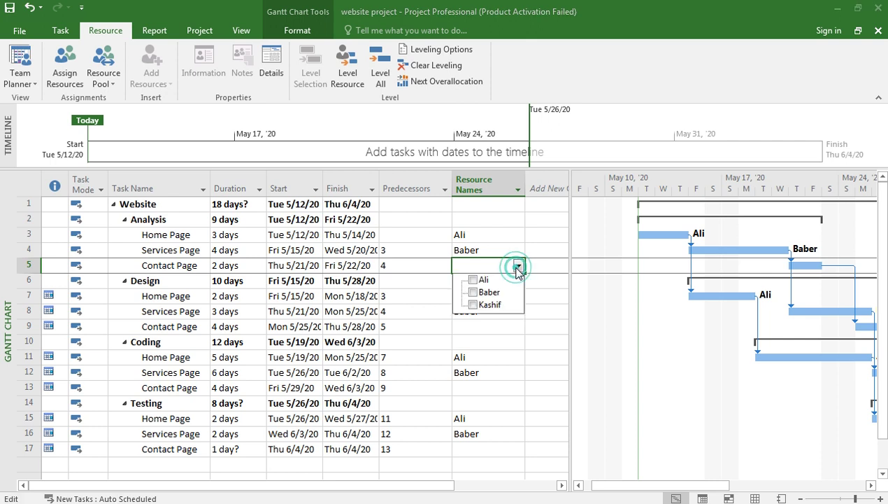
pyautogui.click(473, 305)
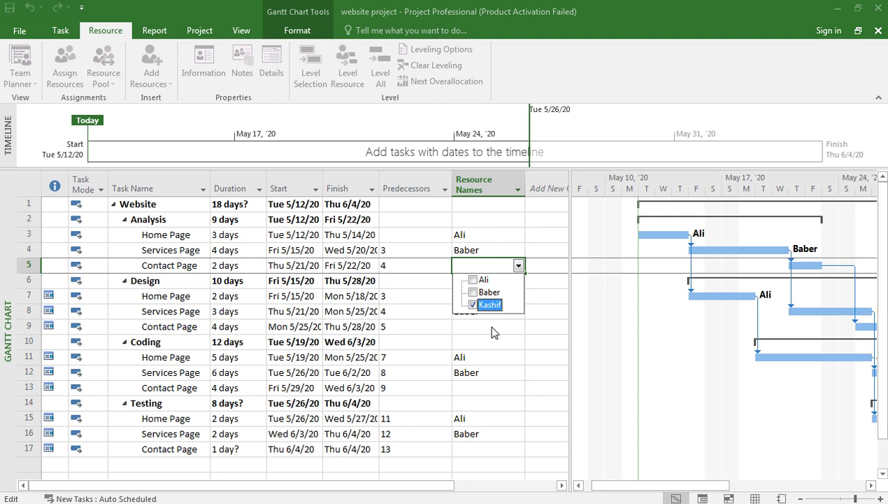
pyautogui.click(491, 326)
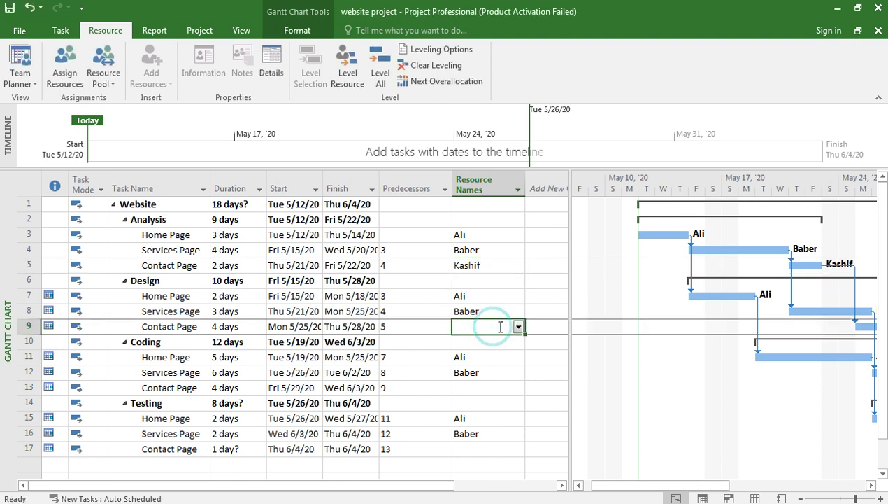
pyautogui.click(518, 327)
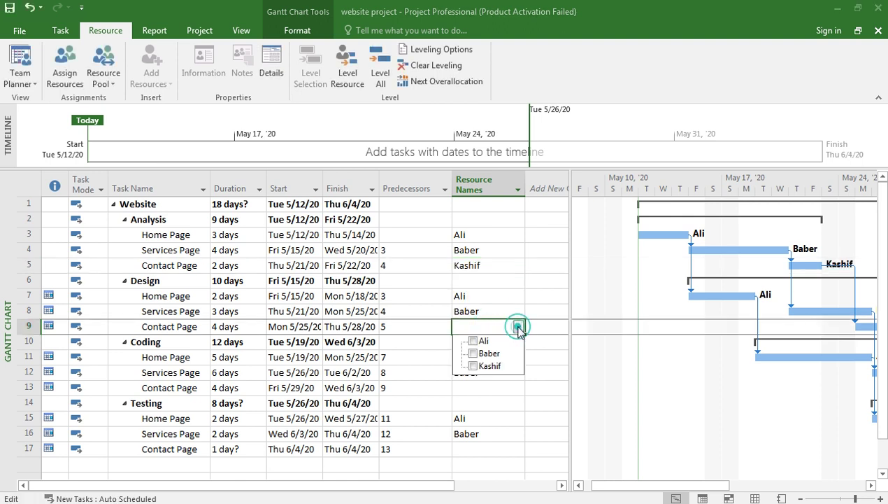
pyautogui.click(474, 366)
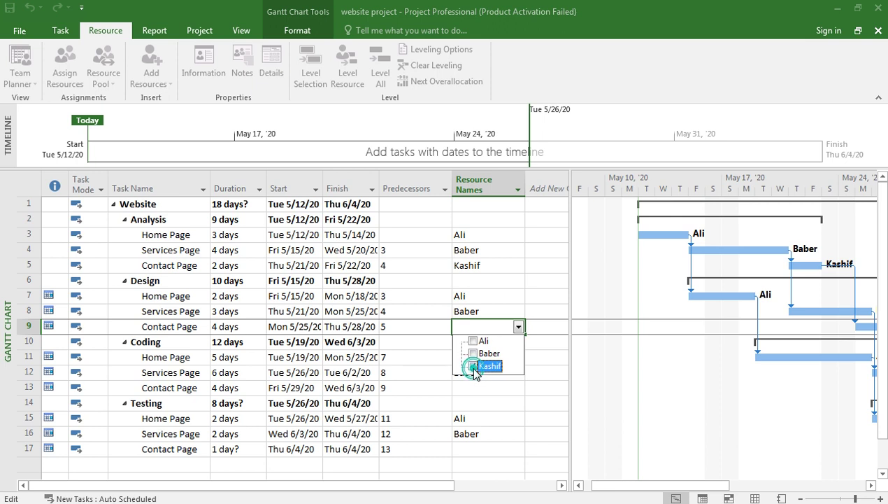
pyautogui.click(489, 413)
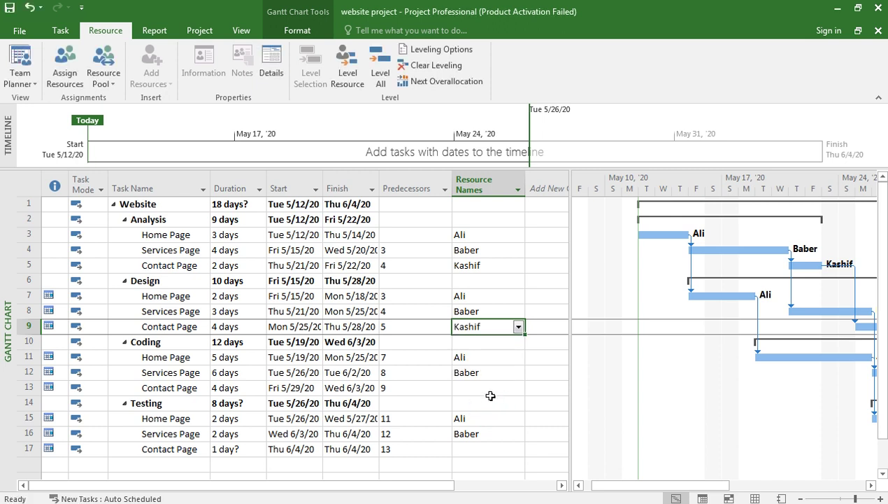
# Assign the third listed resource to the Contact Page tasks under Coding and Testing
pyautogui.click(492, 390)
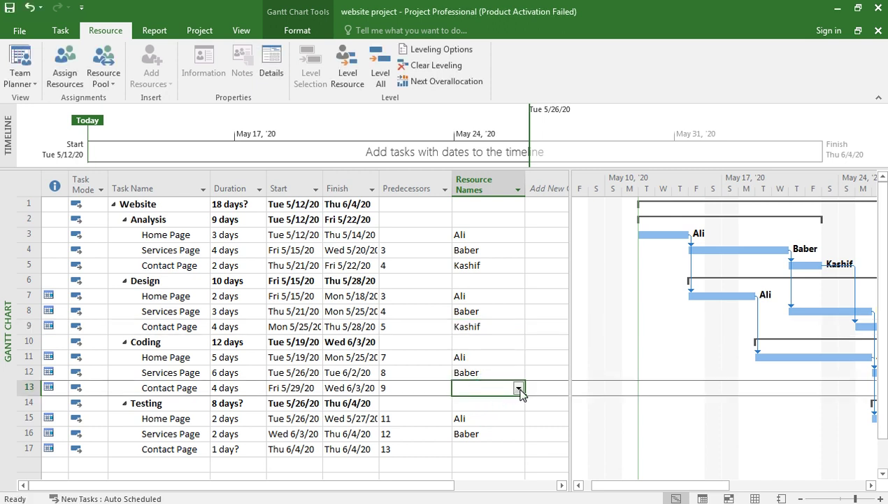
pyautogui.click(519, 389)
pyautogui.click(473, 427)
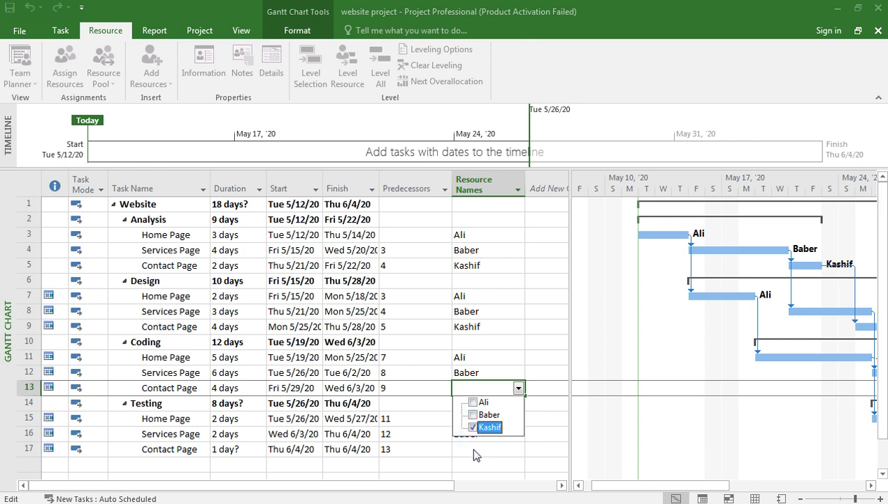
pyautogui.click(473, 451)
pyautogui.click(473, 448)
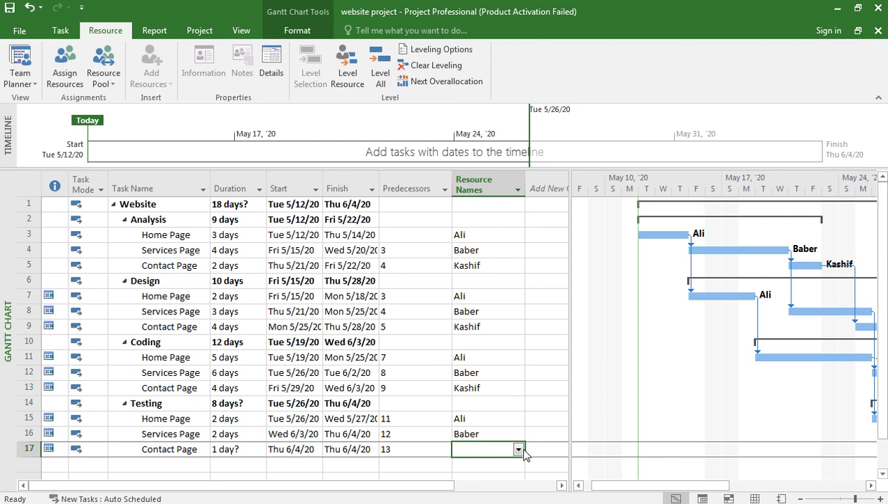
pyautogui.click(519, 449)
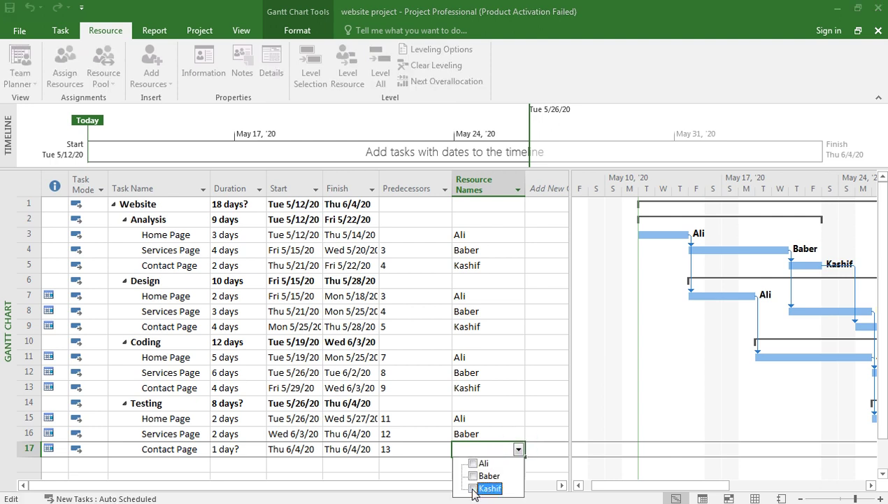
pyautogui.click(473, 488)
pyautogui.click(489, 448)
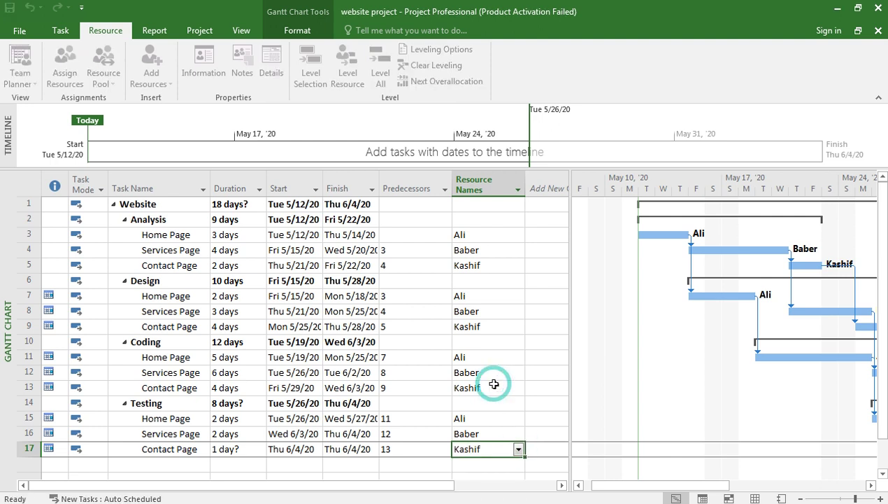
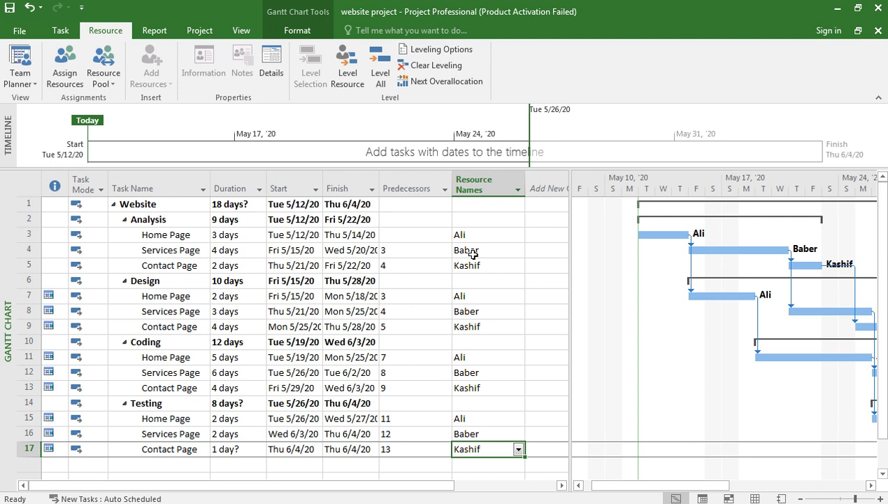
# Save the website project with its resource assignments
pyautogui.click(397, 250)
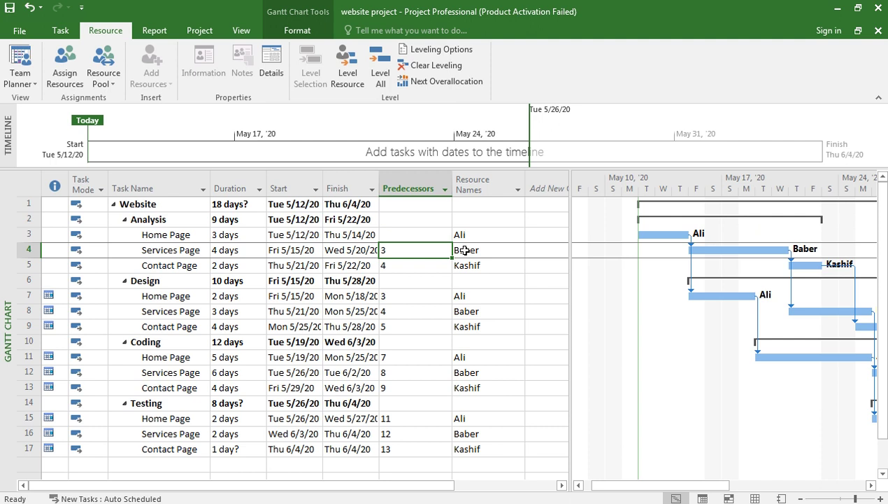
pyautogui.click(536, 249)
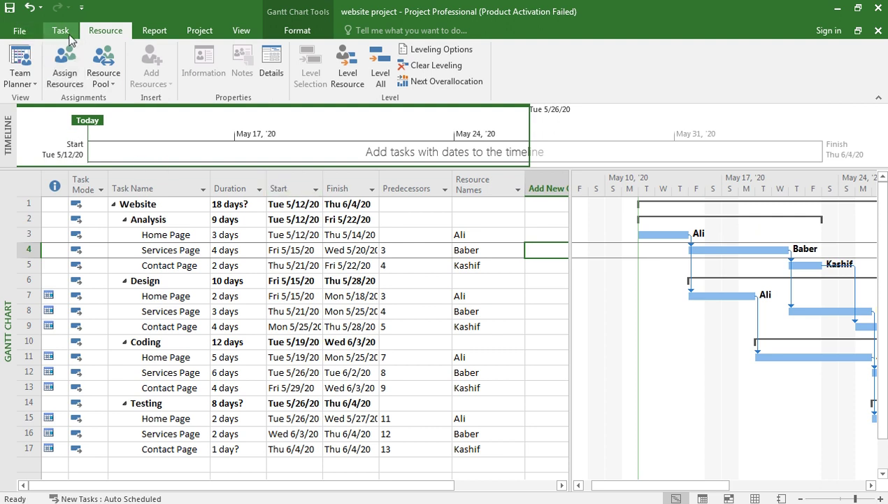
pyautogui.click(11, 8)
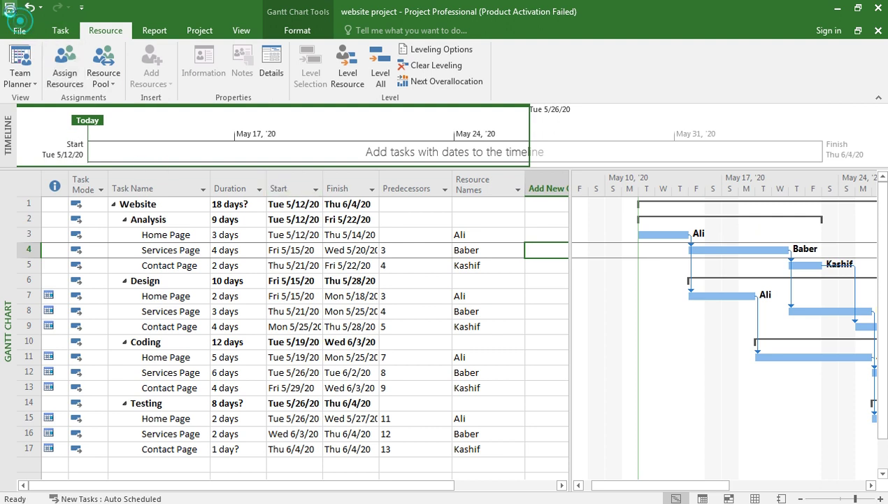
# View the plan as a Network Diagram, Resource Usage, Task Usage and Resource Graph
pyautogui.click(61, 31)
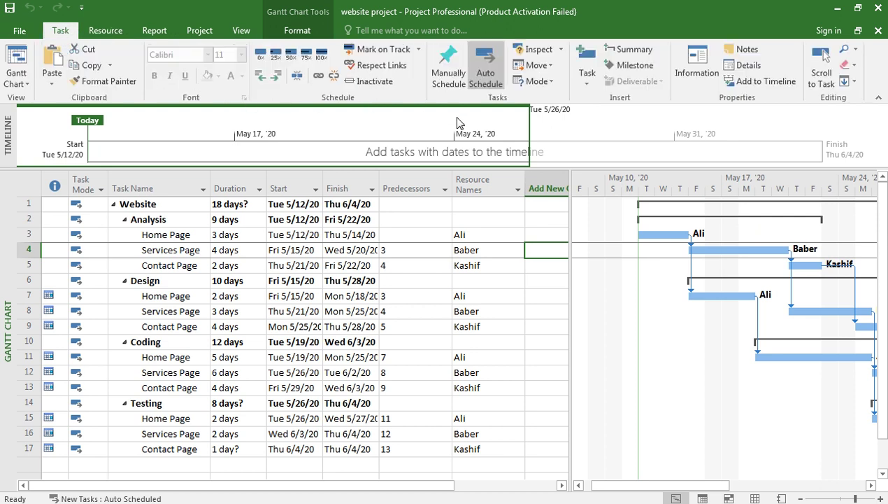
pyautogui.click(28, 87)
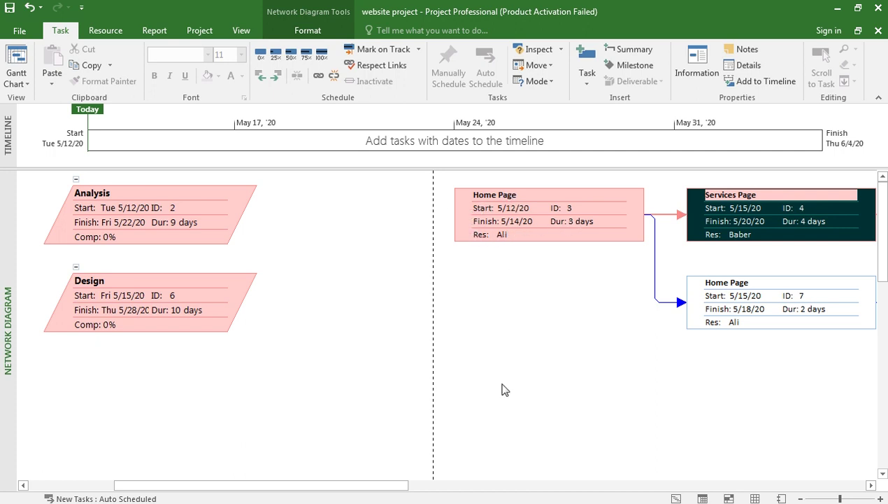
pyautogui.moveTo(343, 489); pyautogui.dragTo(314, 265)
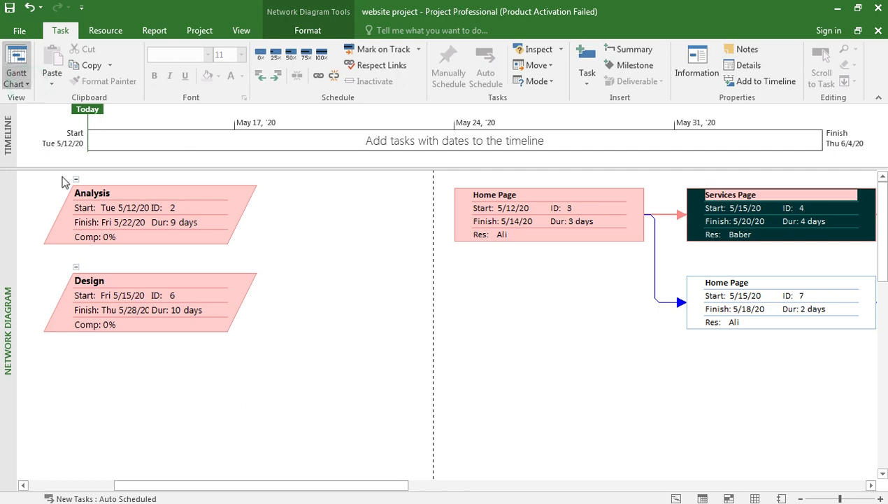
pyautogui.click(62, 182)
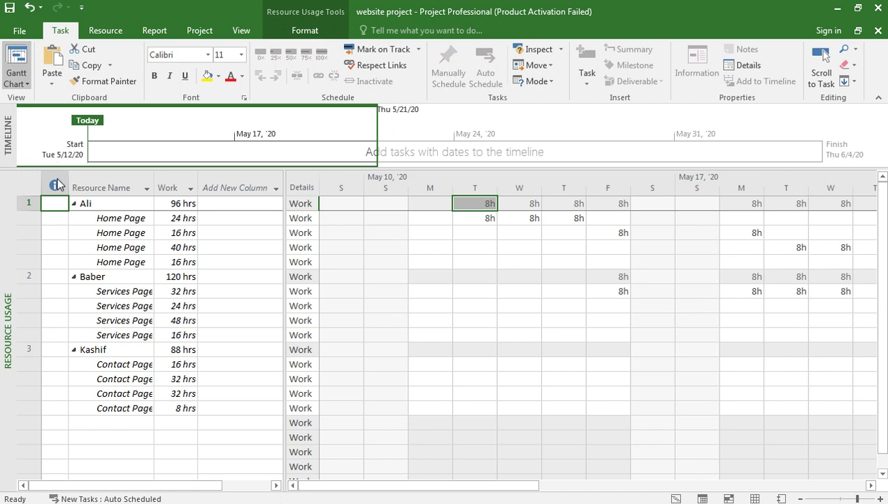
pyautogui.click(61, 238)
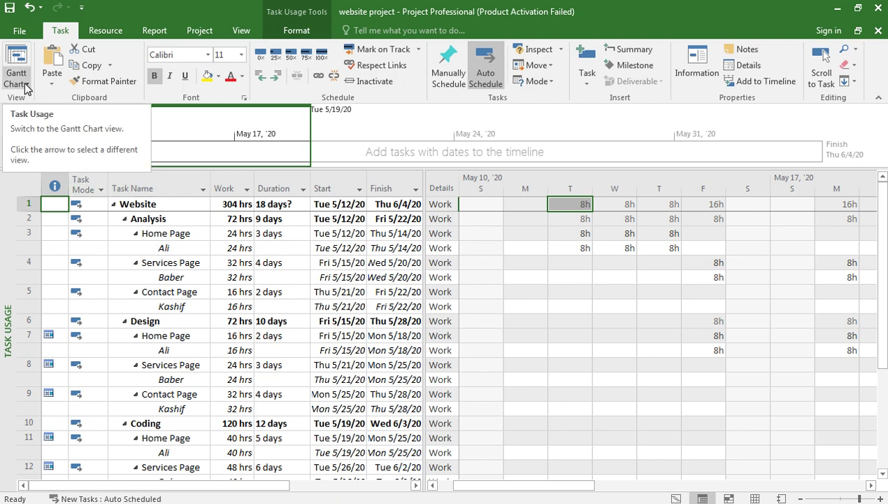
pyautogui.click(59, 203)
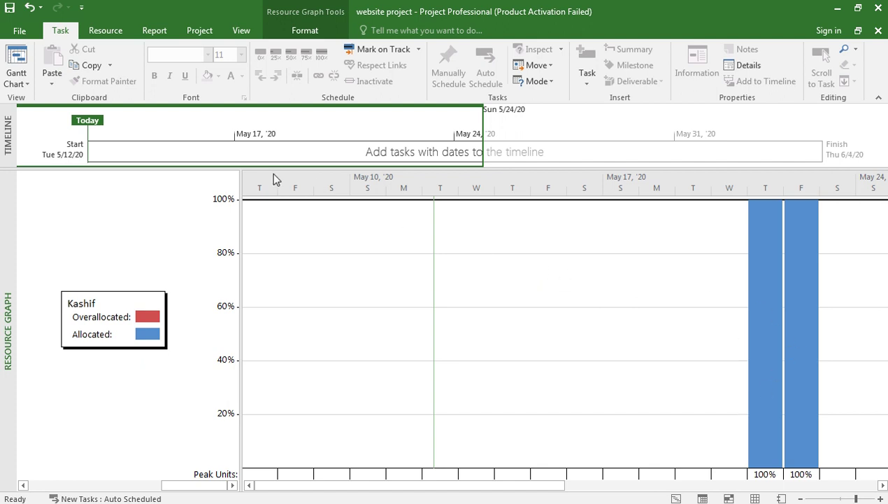
# Save the project again and return to the Gantt Chart view
pyautogui.click(158, 32)
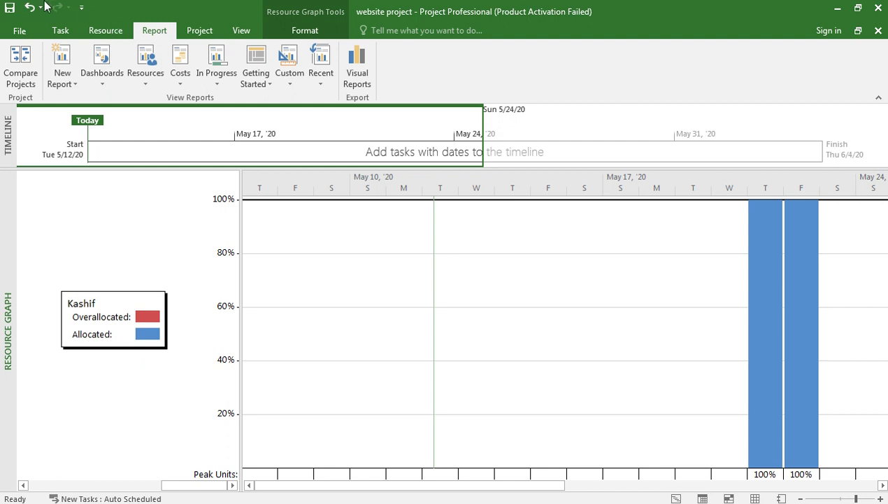
pyautogui.click(10, 9)
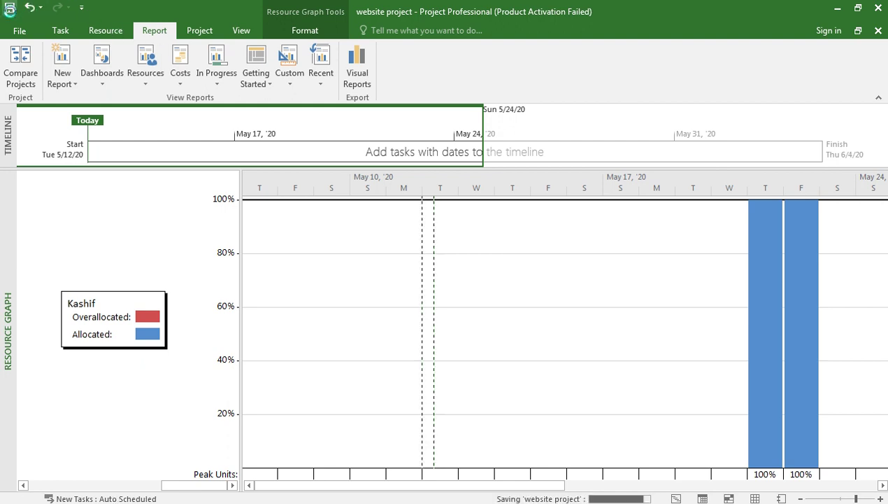
pyautogui.click(60, 31)
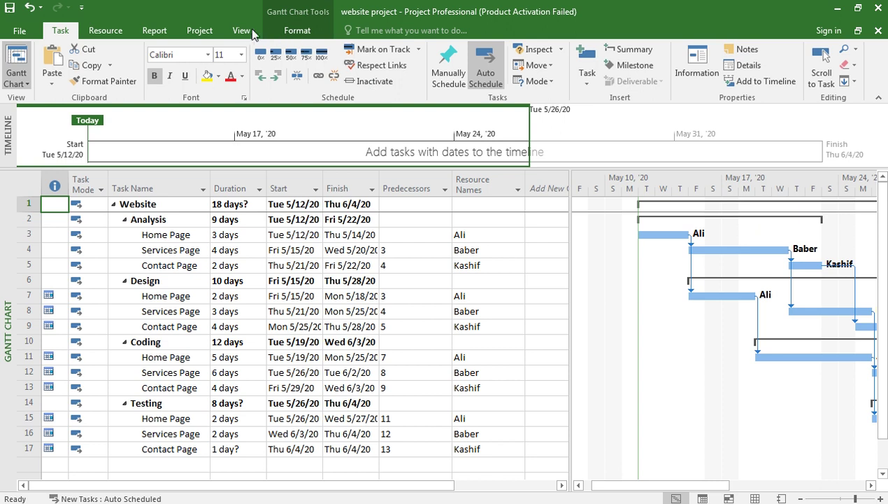
# Inspect the Standard project calendar's working times for May 13 and May 14, 2020
pyautogui.click(200, 31)
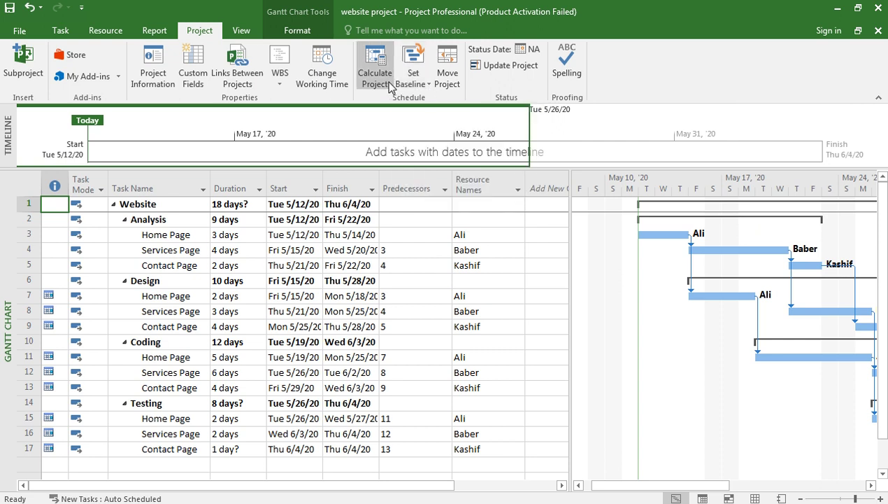
pyautogui.click(329, 83)
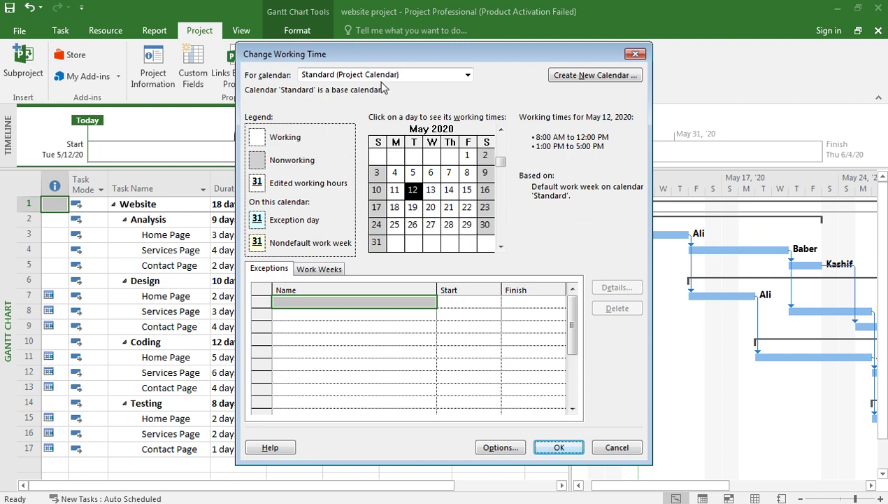
pyautogui.click(468, 77)
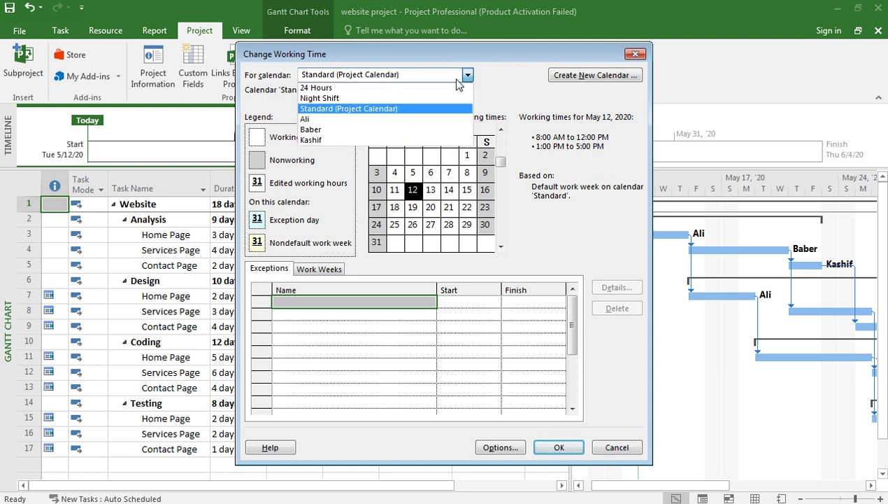
pyautogui.click(373, 112)
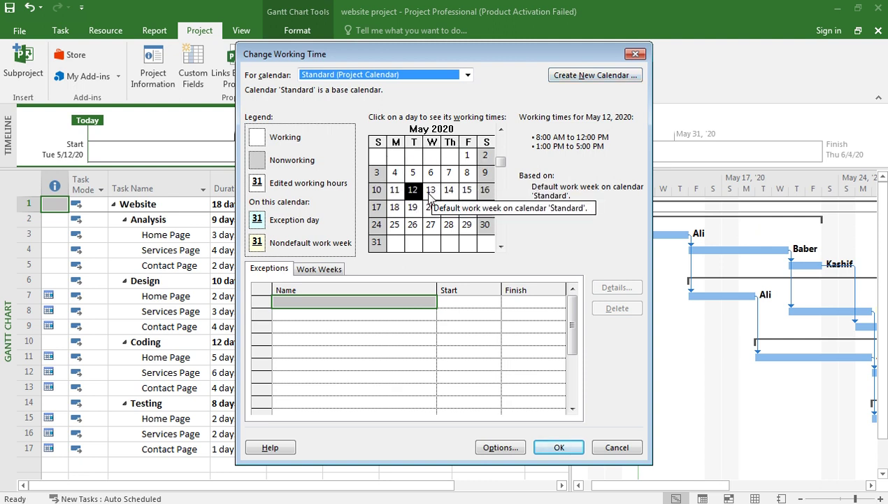
pyautogui.click(429, 195)
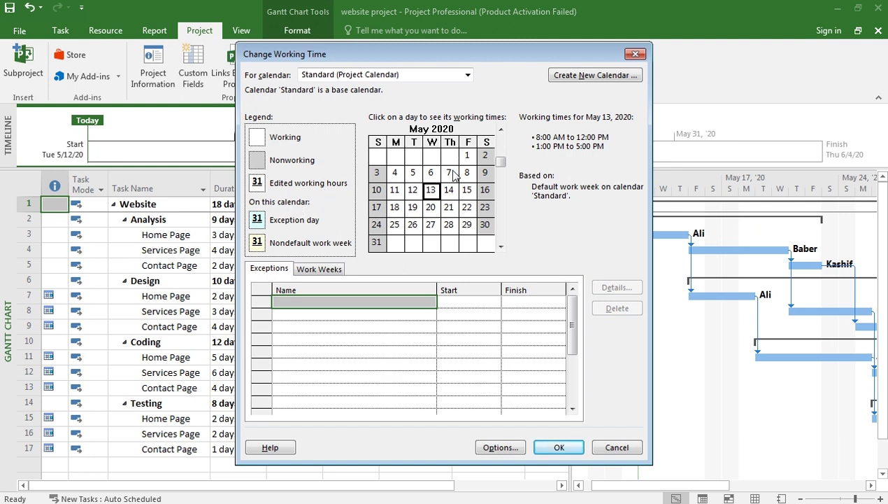
pyautogui.click(448, 191)
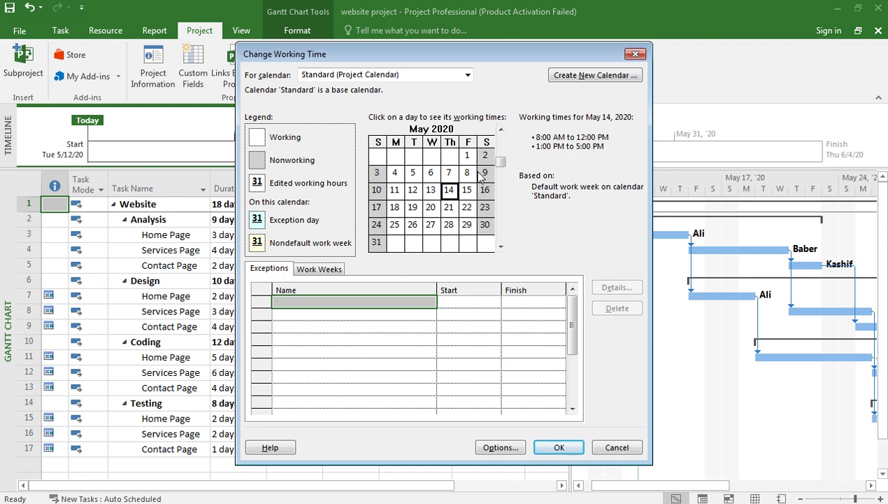
# Create a base calendar named Copy of Standard from the Standard calendar and check its working times for May 5, 2020
pyautogui.click(570, 75)
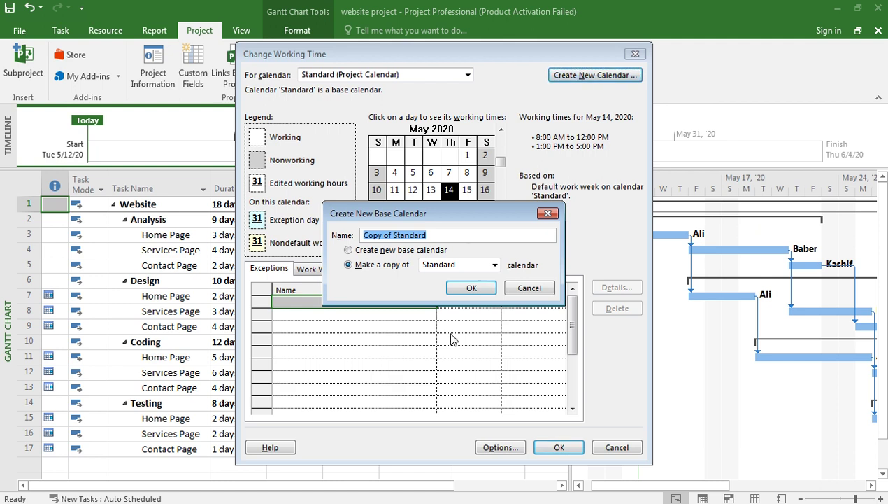
pyautogui.click(466, 290)
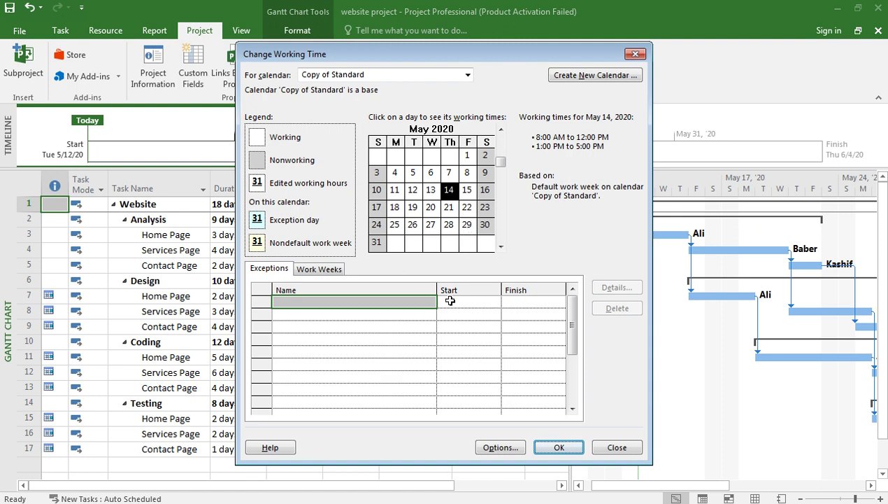
pyautogui.click(414, 174)
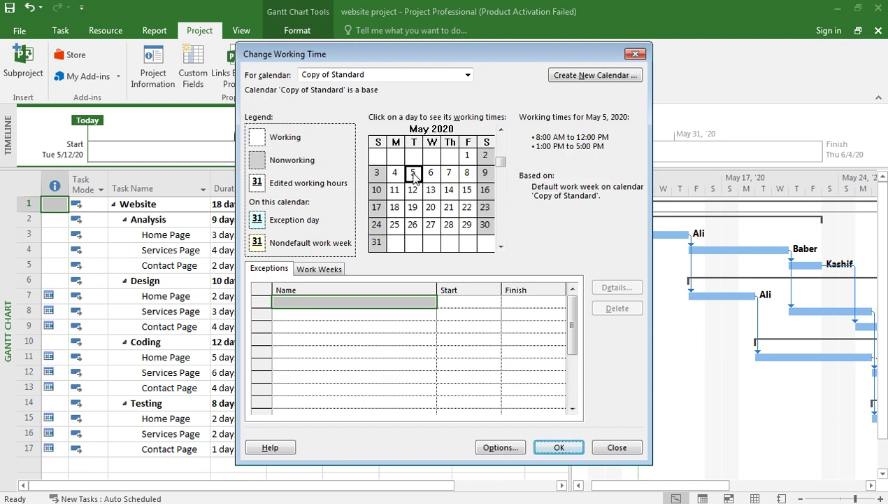
# Review the Schedule, Proofing and Advanced project options, then close them and the working time settings
pyautogui.click(489, 451)
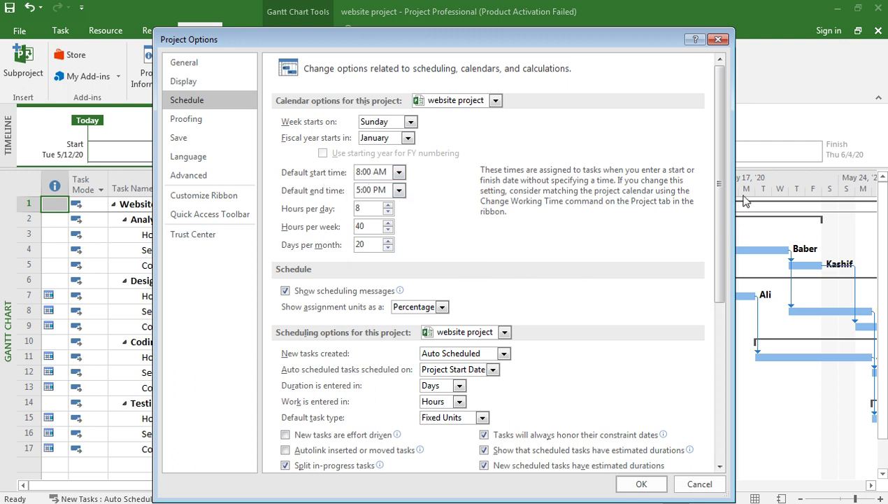
pyautogui.moveTo(719, 168); pyautogui.dragTo(720, 261)
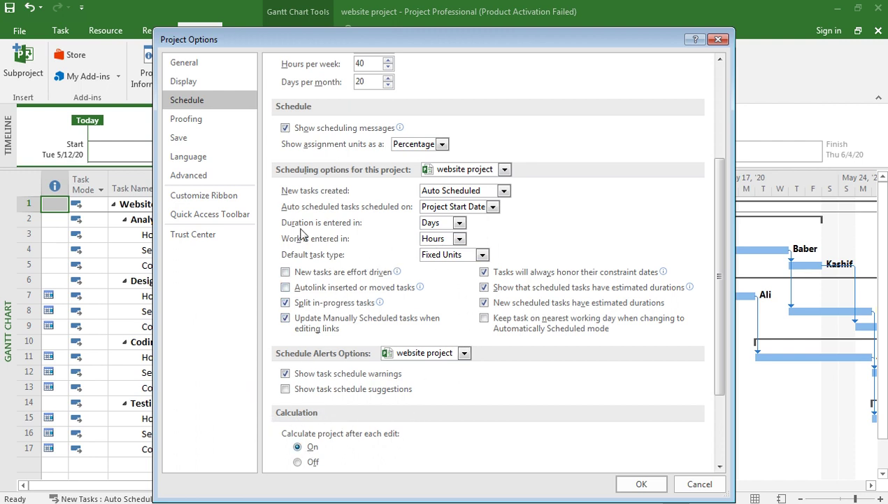
pyautogui.click(195, 124)
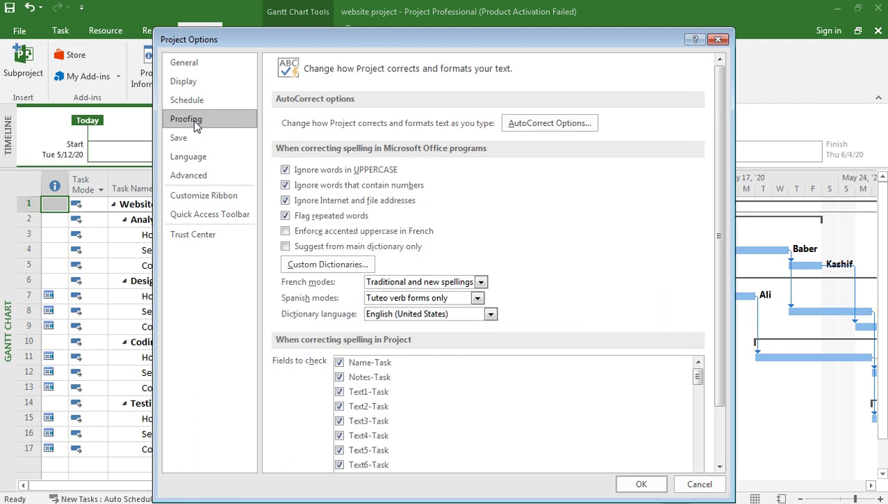
pyautogui.click(197, 177)
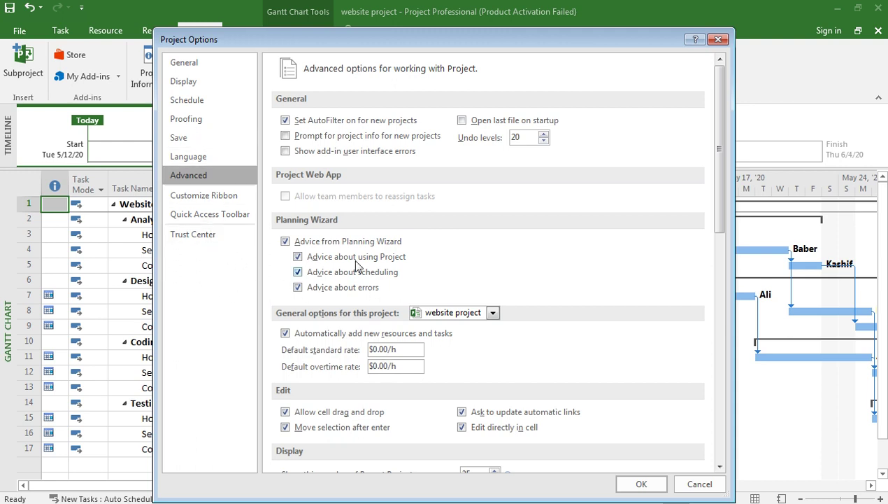
pyautogui.click(207, 102)
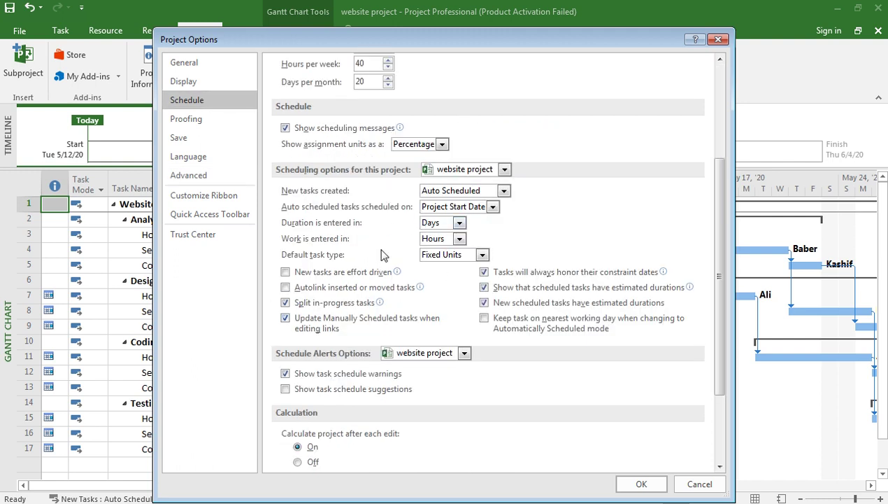
pyautogui.moveTo(390, 303)
pyautogui.click(718, 39)
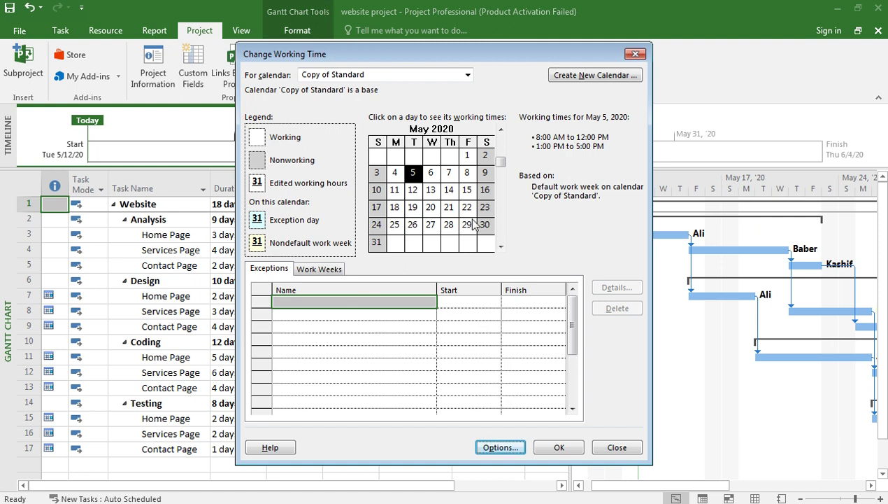
pyautogui.click(600, 451)
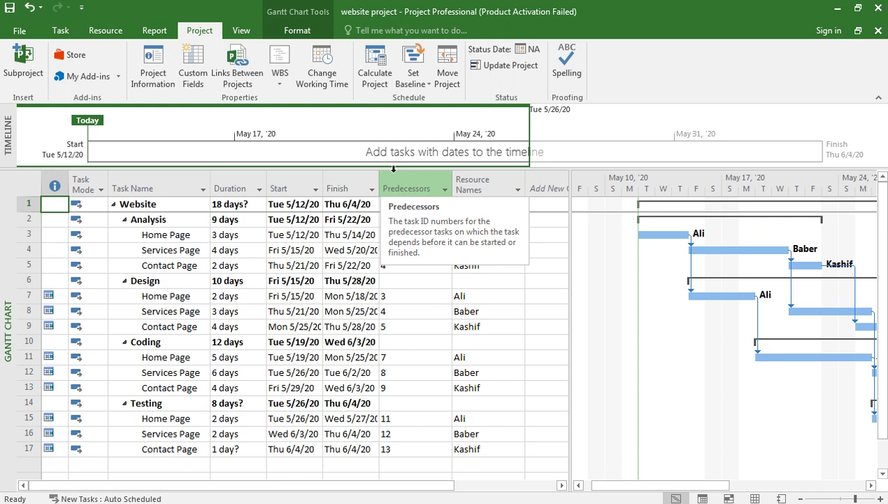
# Set the project's status date to 5/12/20
pyautogui.click(520, 54)
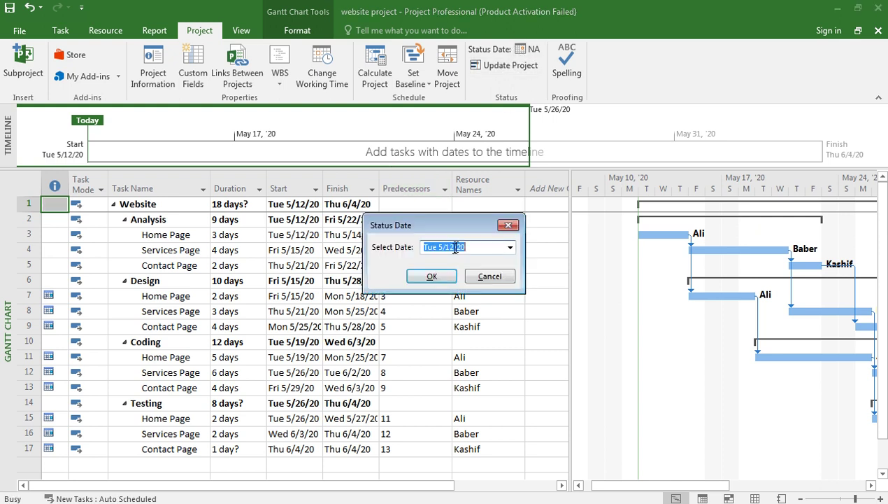
pyautogui.click(422, 277)
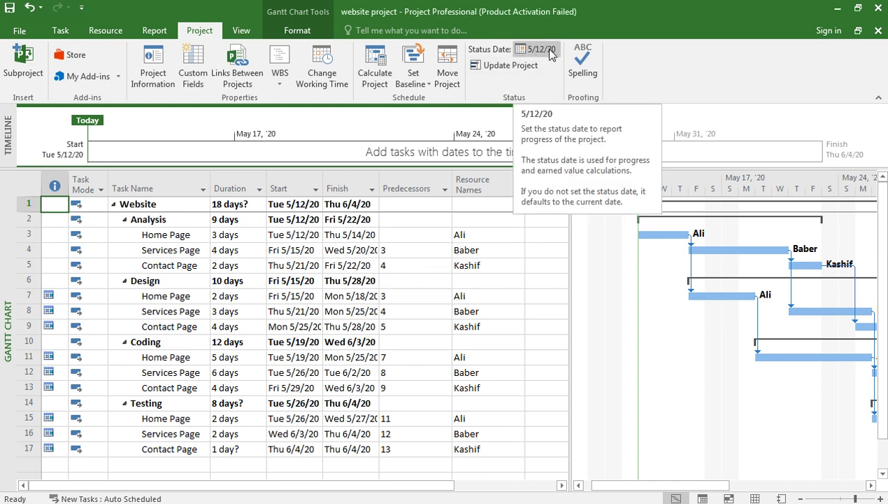
# Insert a new milestone directly above the Design summary task and check its duration
pyautogui.click(32, 281)
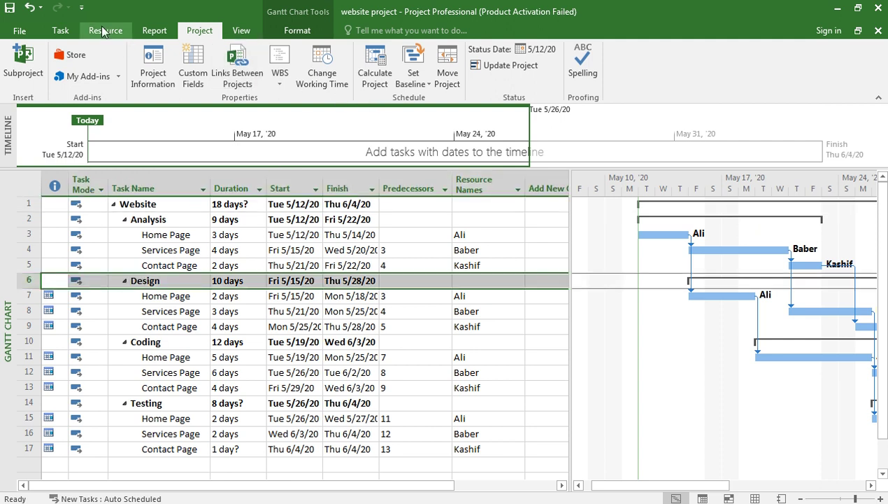
pyautogui.click(59, 30)
pyautogui.click(619, 65)
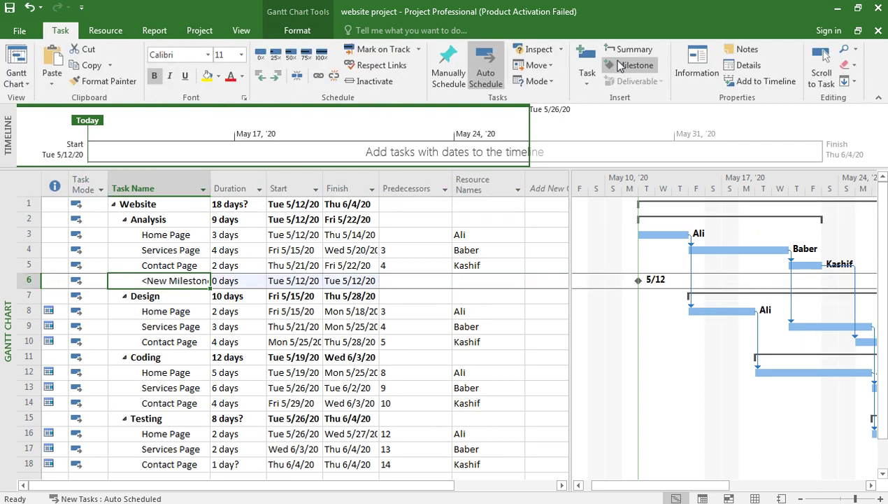
pyautogui.click(242, 282)
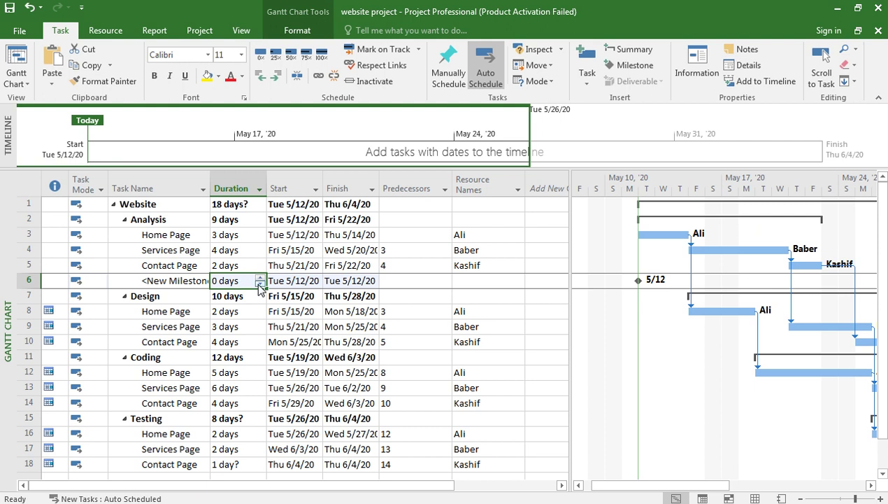
pyautogui.click(180, 281)
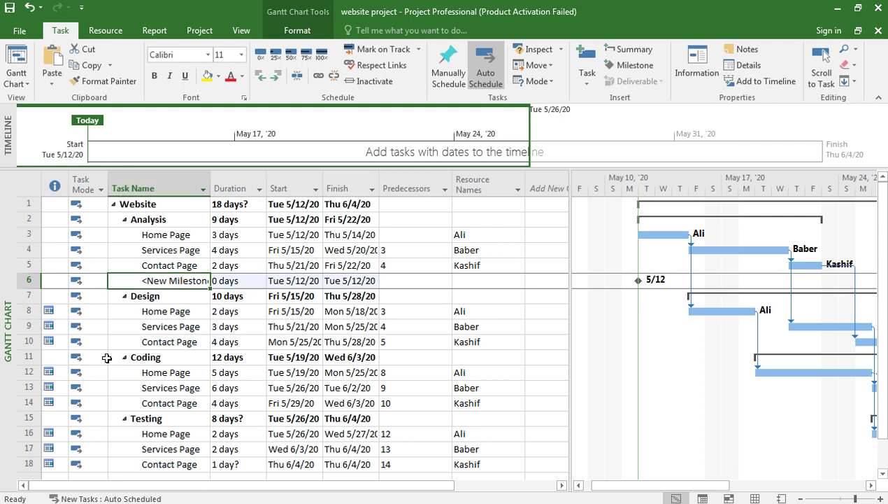
# Insert a new milestone directly above the Coding summary task and rename the milestone above Design as Analysis Complete
pyautogui.click(56, 357)
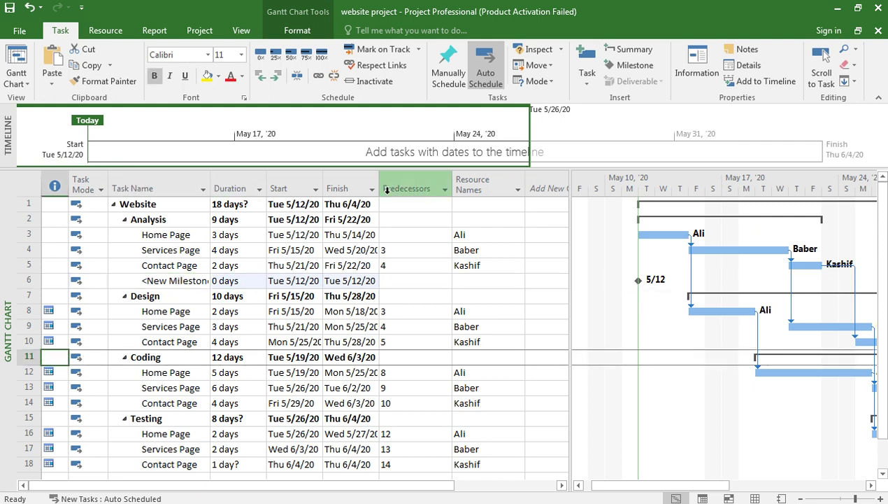
pyautogui.click(628, 65)
pyautogui.click(175, 281)
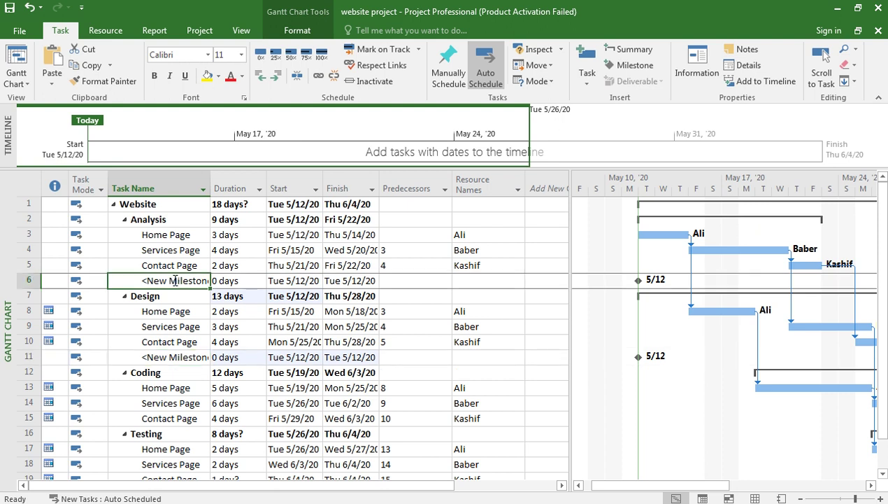
pyautogui.write('Ana')
pyautogui.press('Right')
pyautogui.click(175, 280)
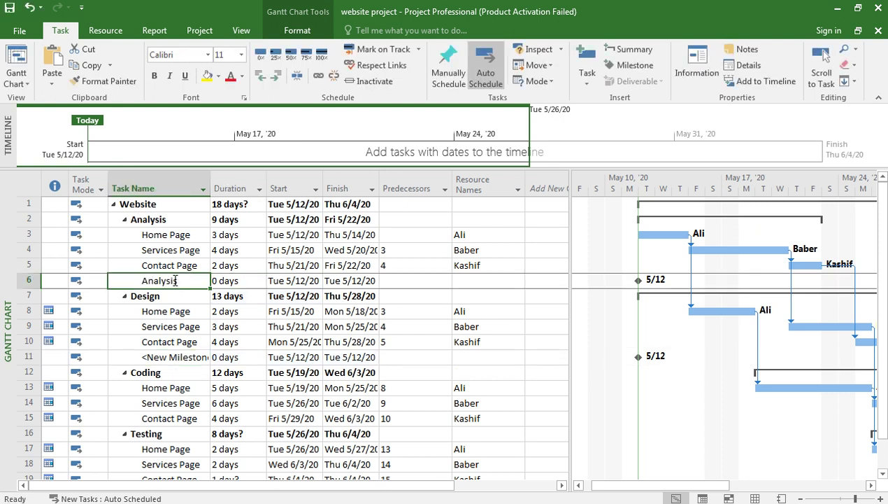
pyautogui.click(175, 281)
pyautogui.write('Complete')
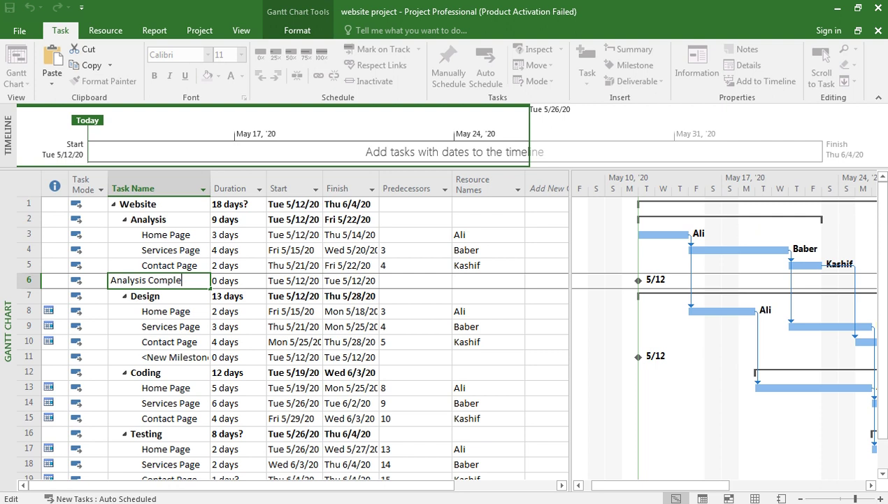
pyautogui.press('Return')
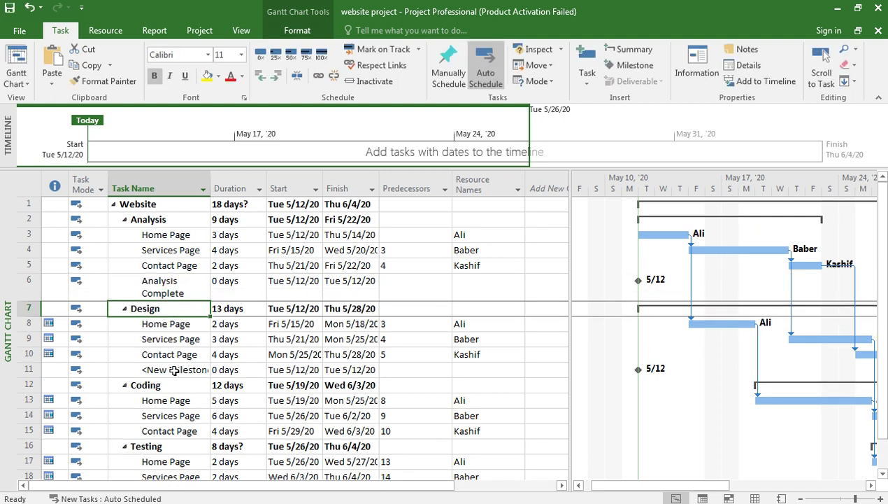
# Rename the new milestone above the Coding summary task as Design Complete
pyautogui.click(175, 370)
pyautogui.click(174, 370)
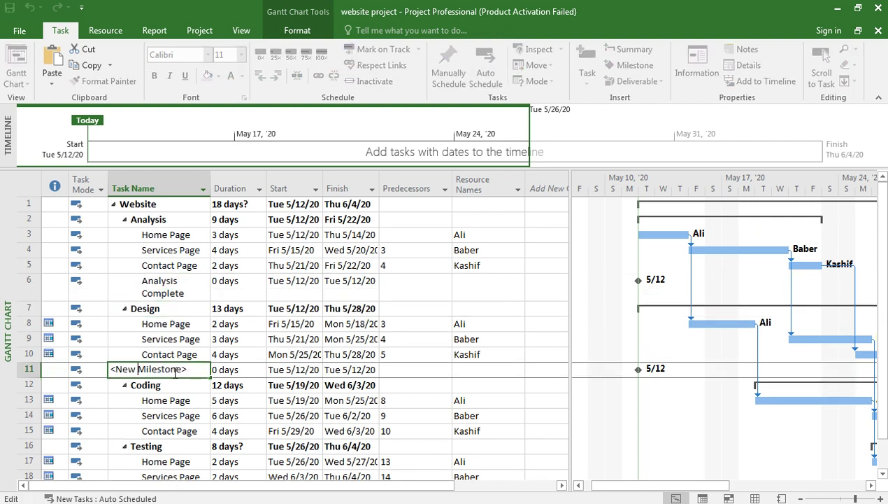
pyautogui.press('BackSpace')
pyautogui.press('BackSpace')
pyautogui.press('BackSpace')
pyautogui.press('BackSpace')
pyautogui.press('BackSpace')
pyautogui.press('Delete')
pyautogui.press('Delete')
pyautogui.press('Delete')
pyautogui.press('Delete')
pyautogui.press('Delete')
pyautogui.press('Delete')
pyautogui.press('Delete')
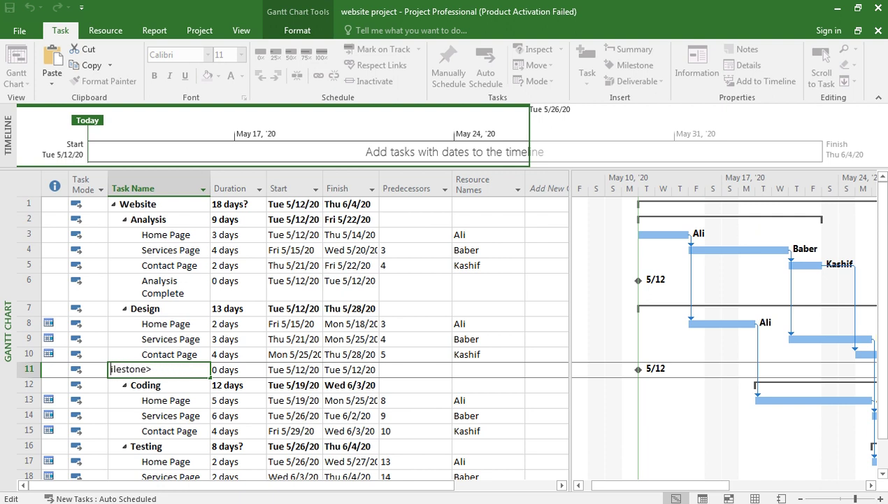
pyautogui.press('Delete')
pyautogui.press('Delete')
pyautogui.press('Delete')
pyautogui.write('Design Complete')
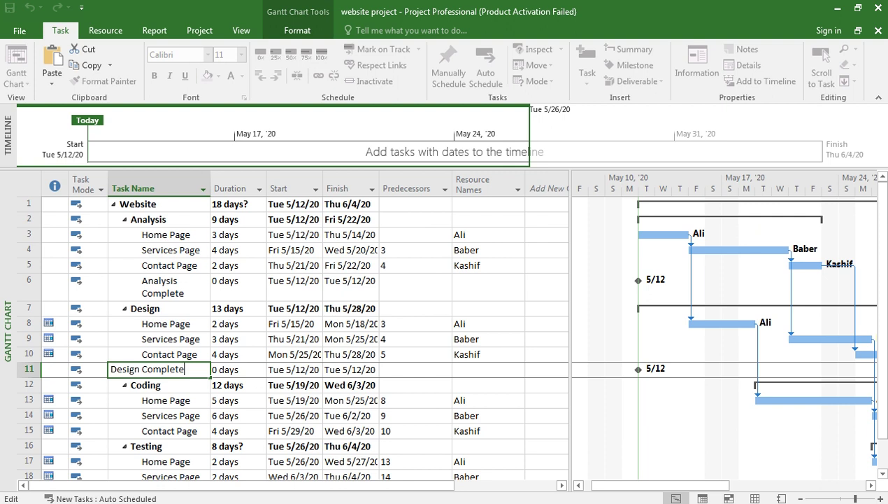
pyautogui.press('Return')
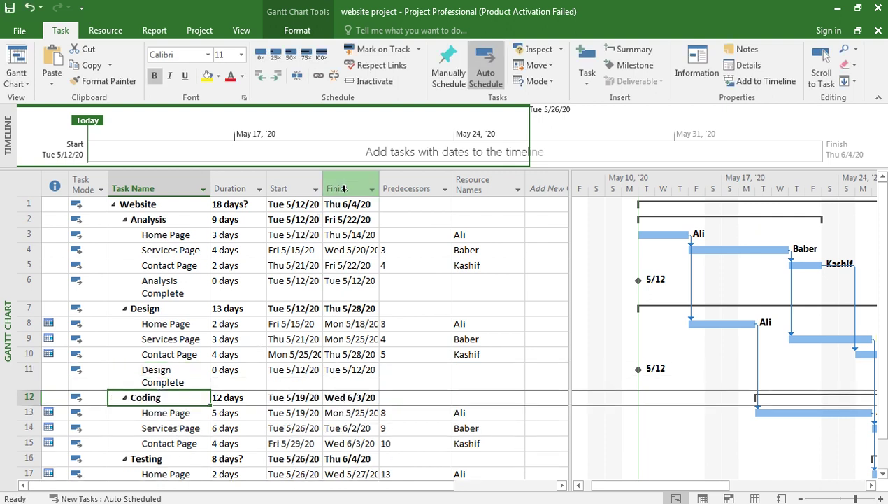
# In the Coding summary task's information, choose the Analysis phase's Home Page task as a predecessor
pyautogui.click(700, 67)
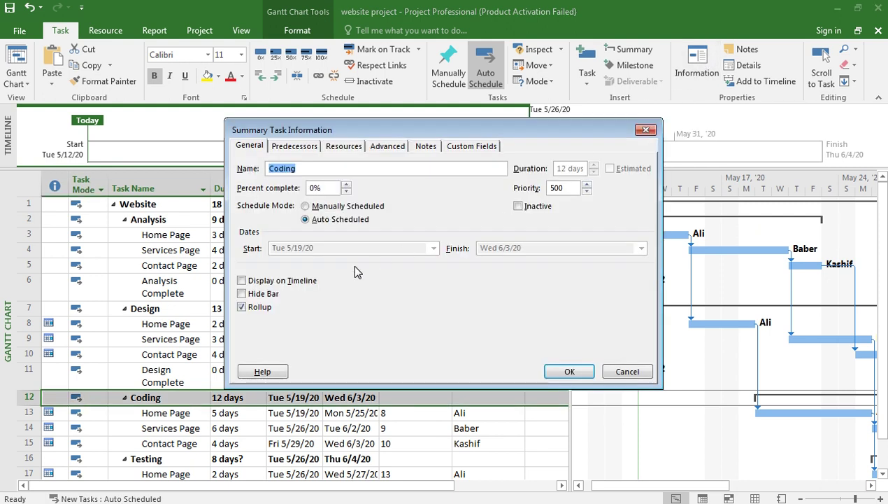
pyautogui.click(305, 150)
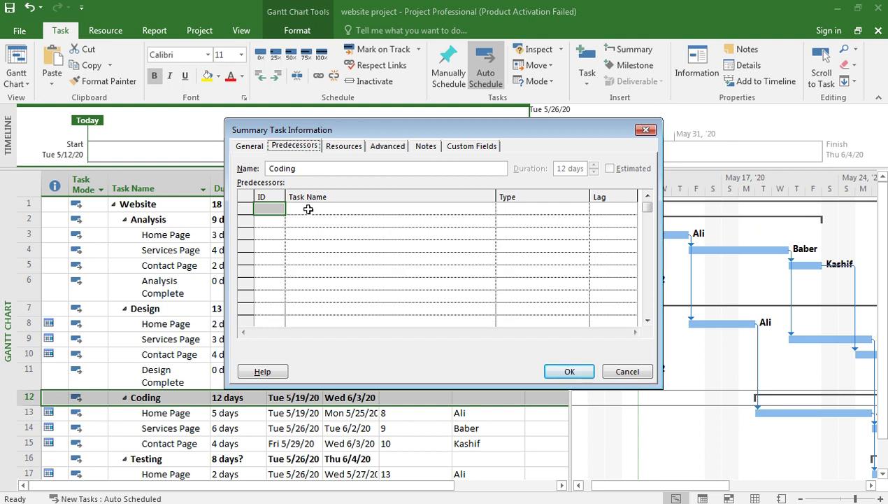
pyautogui.click(308, 209)
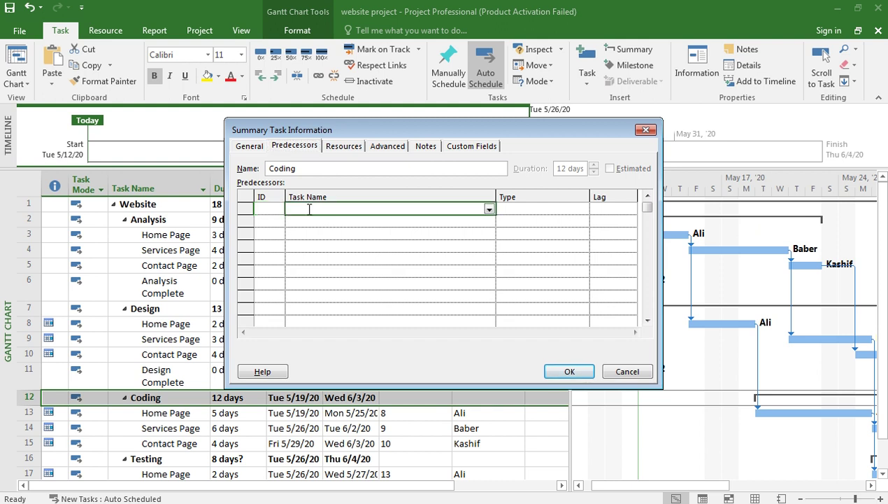
pyautogui.click(490, 212)
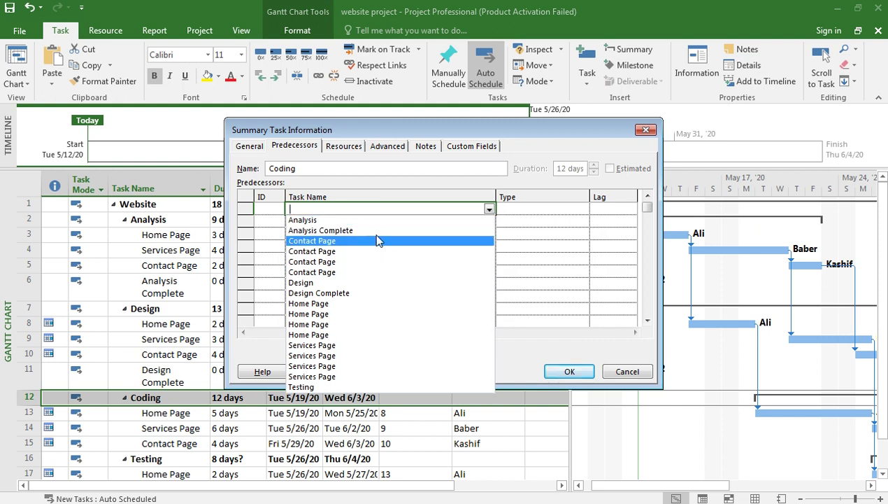
pyautogui.click(371, 302)
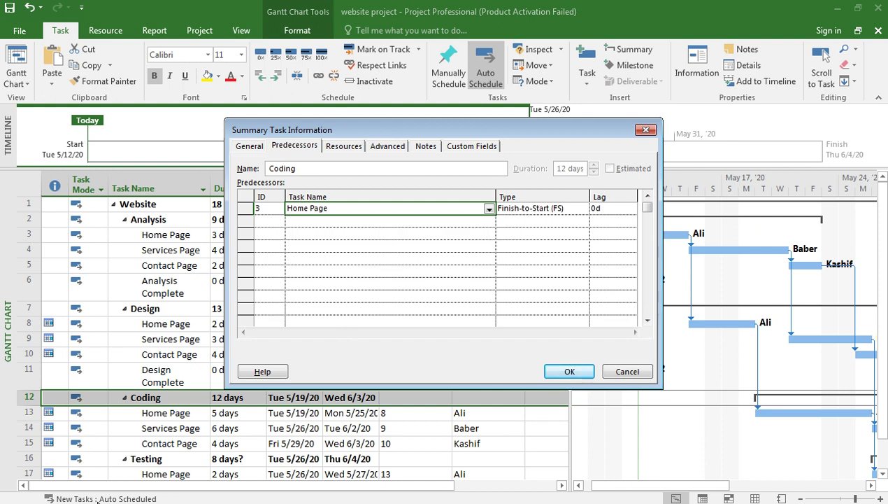
# Open a blank Notepad document and write the heading "1. Start to Start" on its first line
pyautogui.press('super')
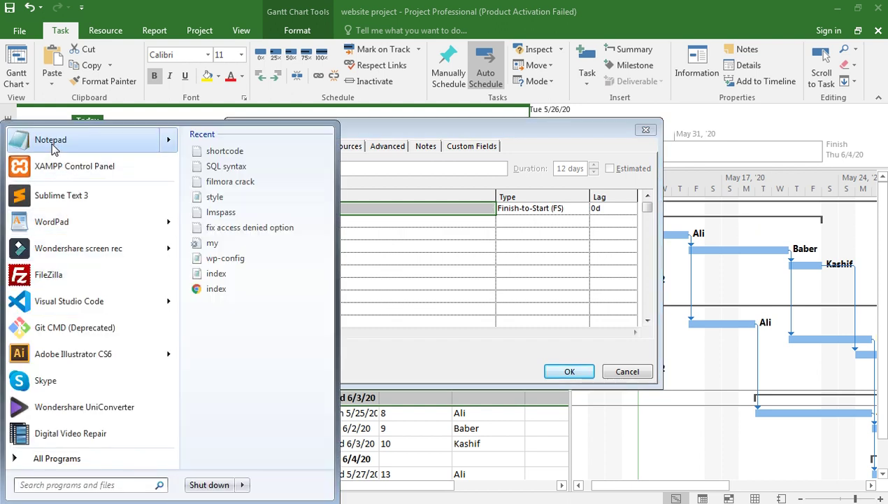
pyautogui.click(55, 146)
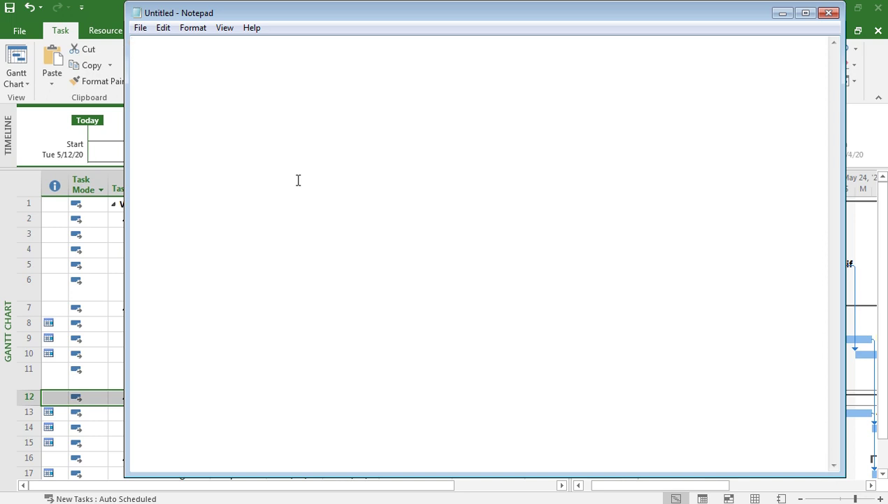
pyautogui.hotkey('alt', 'F4')
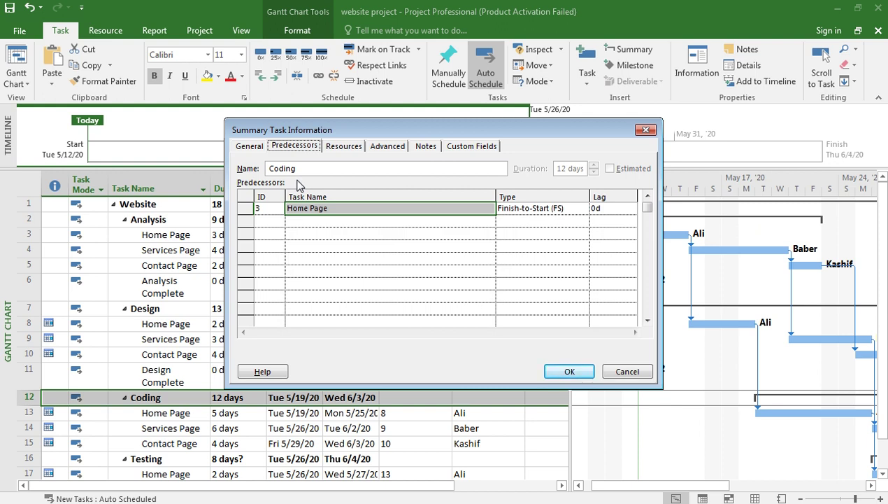
pyautogui.hotkey('alt', 'Tab')
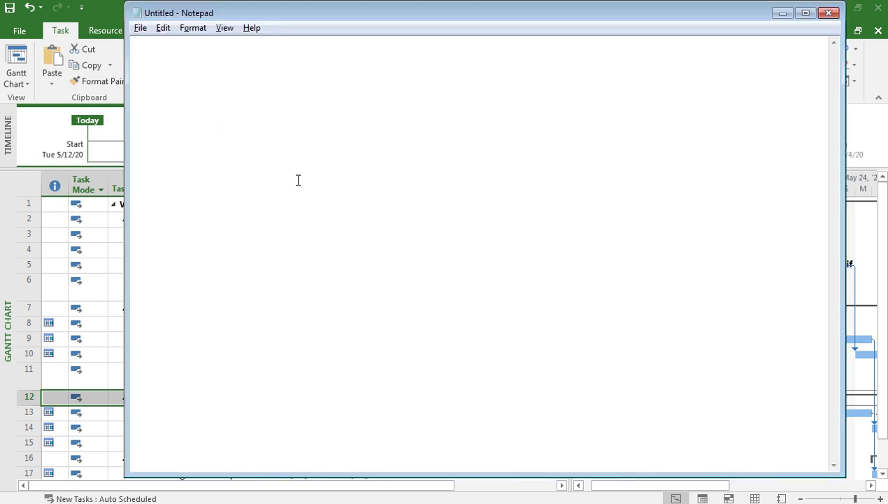
pyautogui.write('1')
pyautogui.write('.')
pyautogui.write(' S')
pyautogui.write('S')
pyautogui.press('BackSpace')
pyautogui.press('BackSpace')
pyautogui.write('Sta')
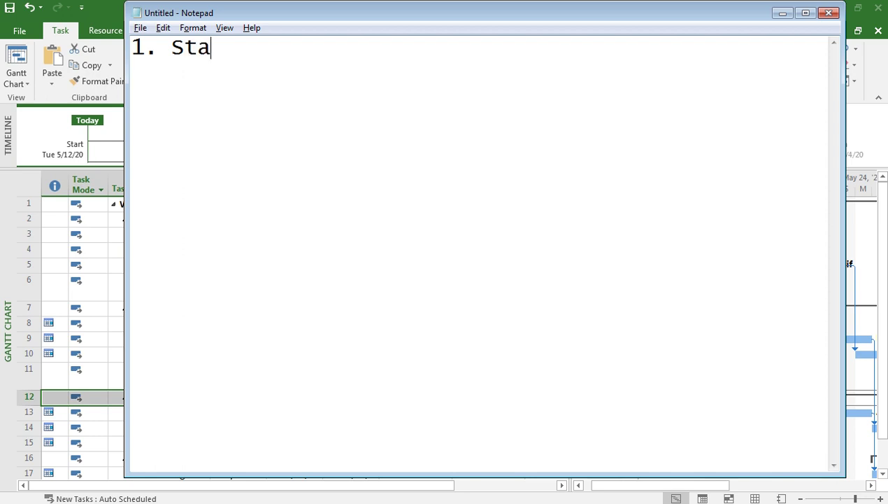
pyautogui.write('rt to ')
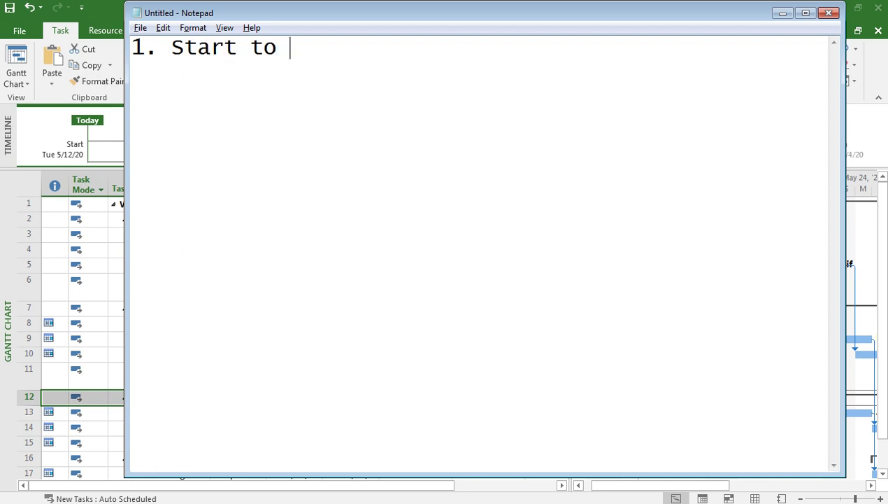
pyautogui.write('Staart')
pyautogui.press('Return')
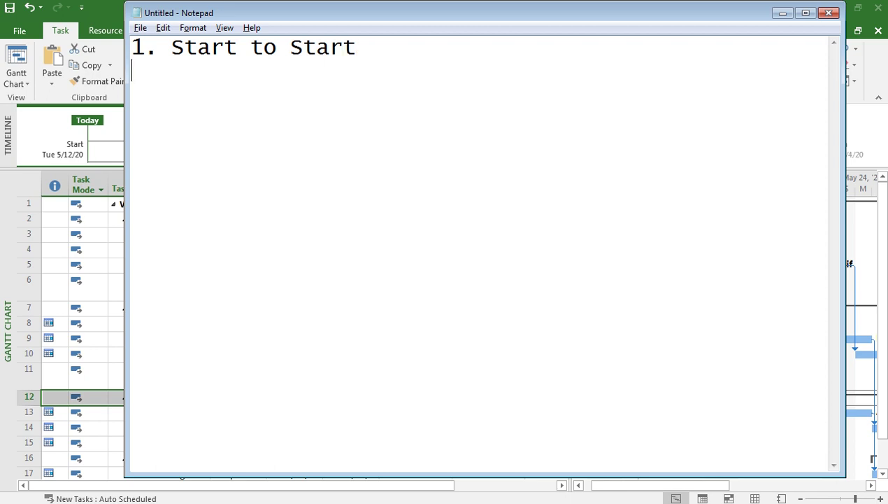
# Below the Start to Start heading, write the explanation "When previous process starts then next starts"
pyautogui.write('When pre')
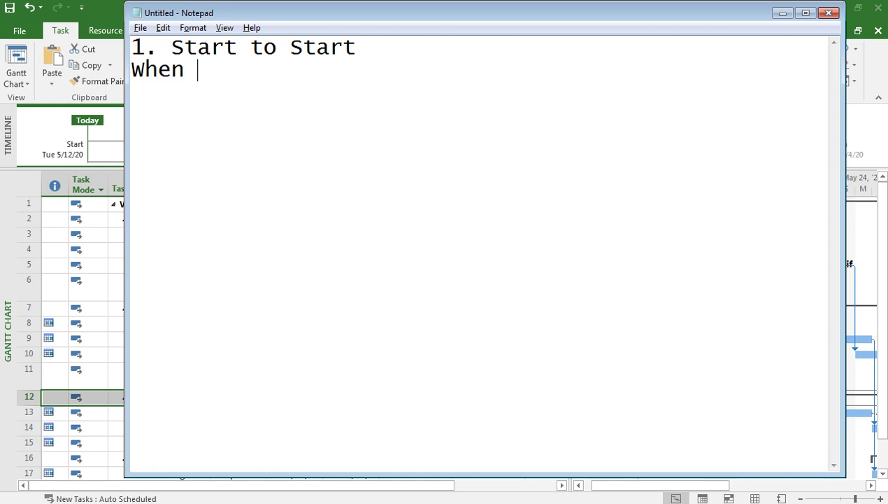
pyautogui.write('v')
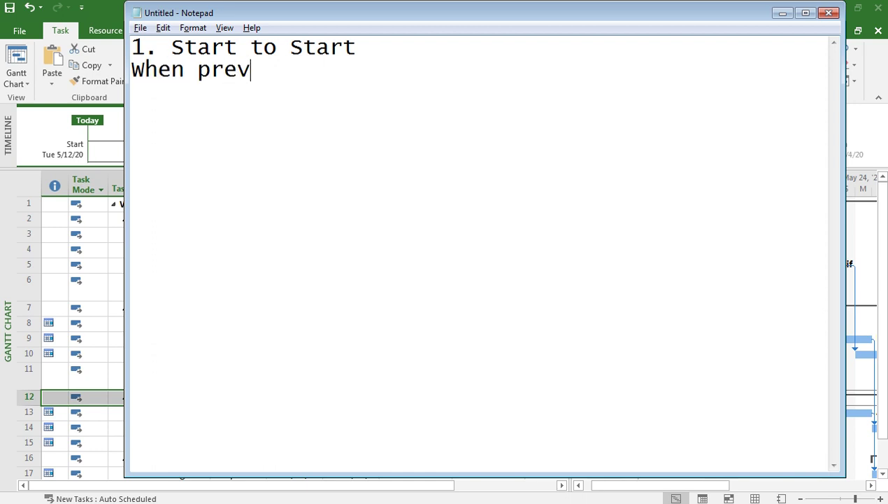
pyautogui.write('ious process ends ')
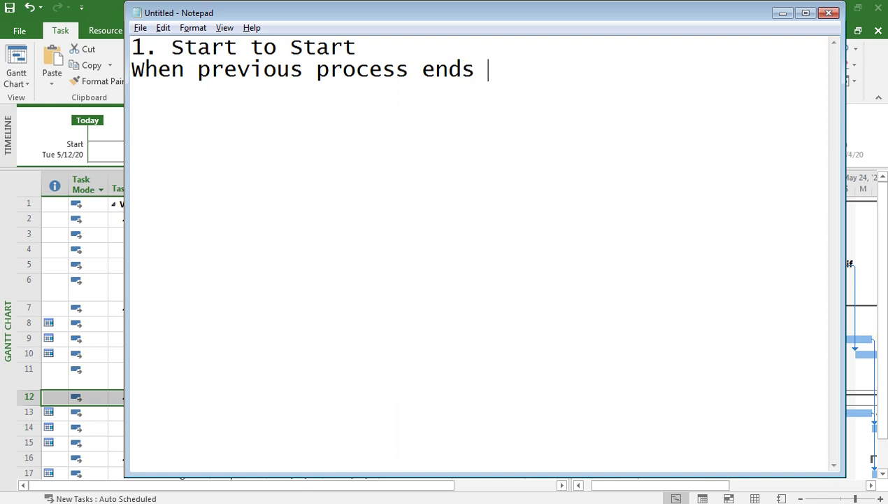
pyautogui.write('then next')
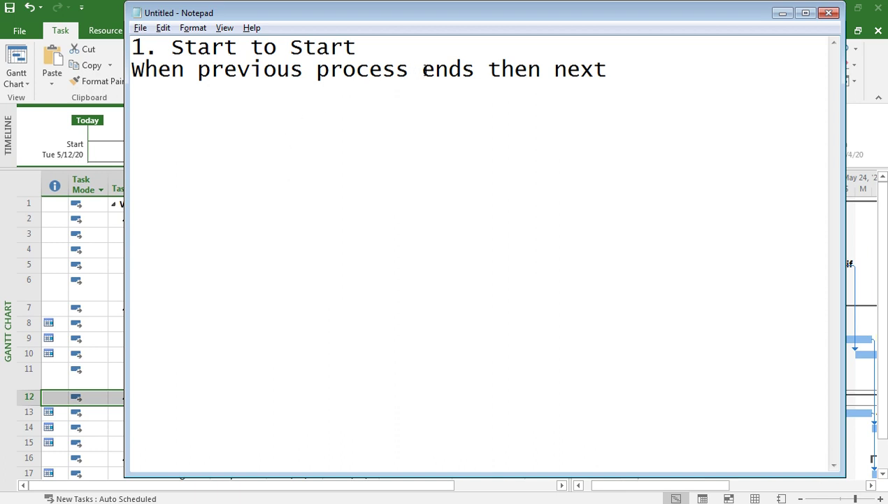
pyautogui.click(473, 70)
pyautogui.press('BackSpace')
pyautogui.press('BackSpace')
pyautogui.press('BackSpace')
pyautogui.press('BackSpace')
pyautogui.write('starts')
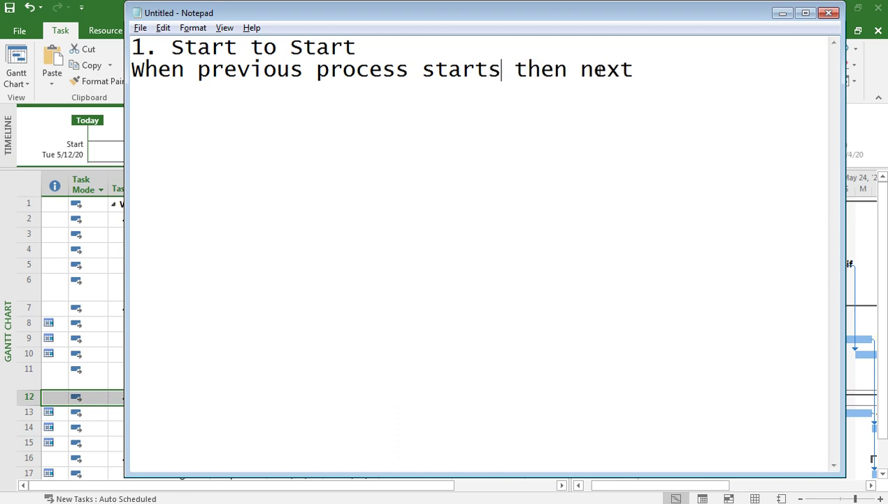
pyautogui.click(638, 71)
pyautogui.write('e')
pyautogui.press('BackSpace')
pyautogui.write('starts')
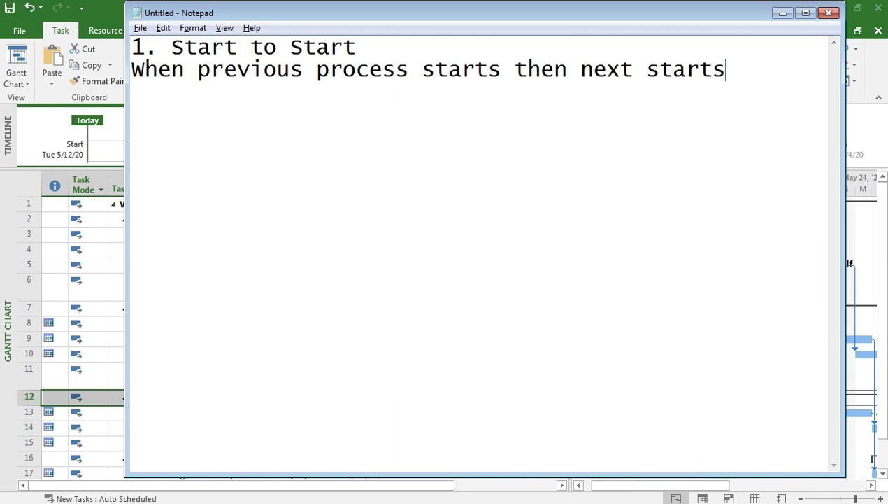
# Leave a blank line and add the second heading "2. Start-Finish (SF)"
pyautogui.press('Return')
pyautogui.press('Return')
pyautogui.write('2. Start-Finish (SF)')
pyautogui.press('Return')
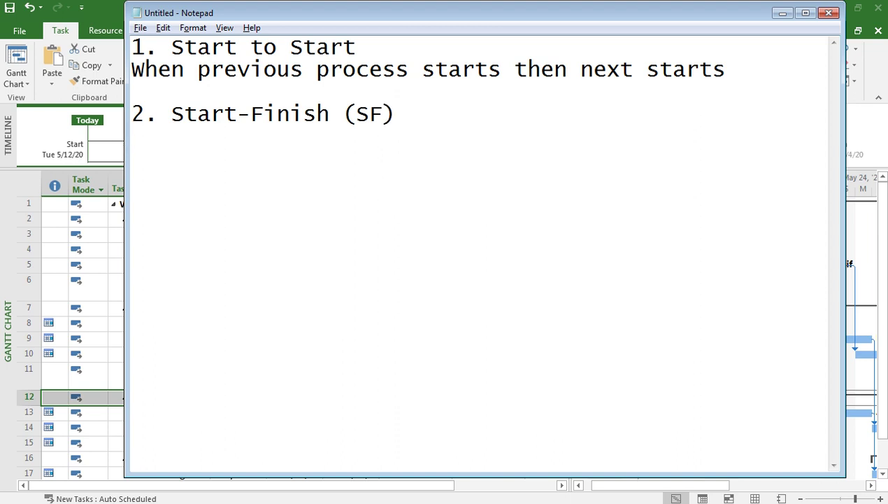
# Below the Start-Finish heading, write the explanation "When previous process starts next process ends"
pyautogui.write('When previous ')
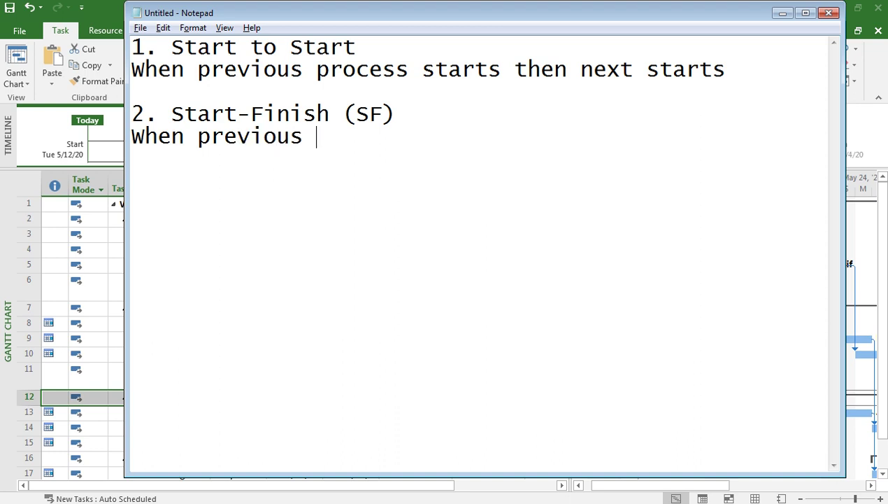
pyautogui.write('process ')
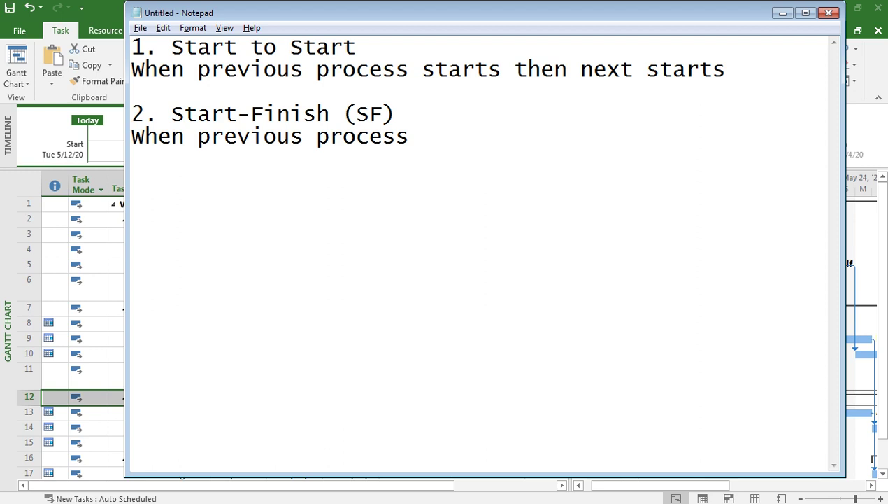
pyautogui.write('ends')
pyautogui.press('BackSpace')
pyautogui.press('BackSpace')
pyautogui.press('BackSpace')
pyautogui.press('BackSpace')
pyautogui.write('starts ')
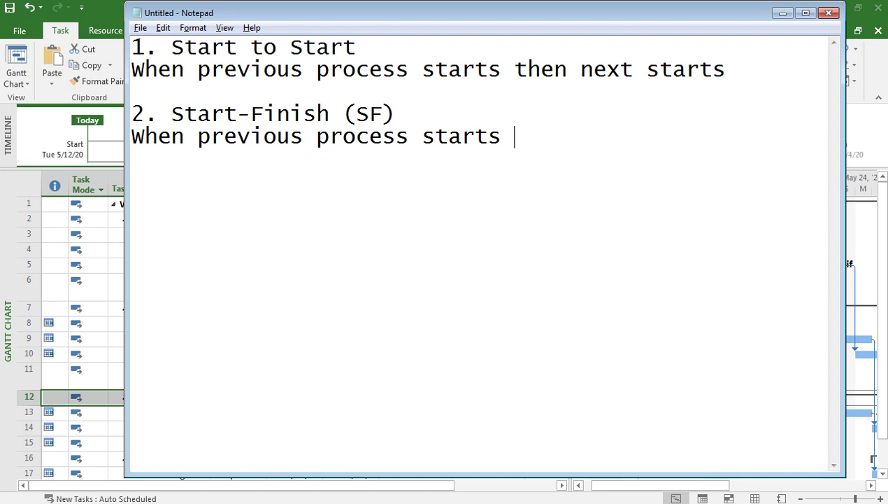
pyautogui.write('next process ends')
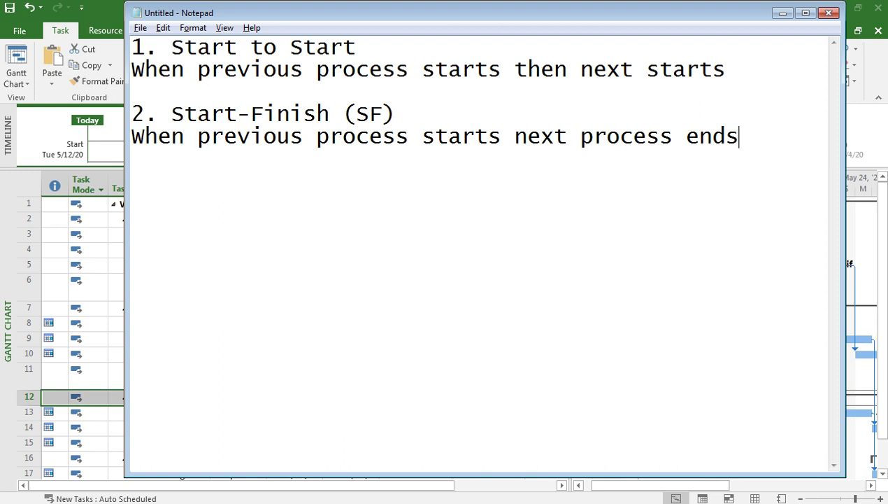
# Leave a blank line and add the third heading "3. Finish-Start(FS)", followed by a new line
pyautogui.press('Return')
pyautogui.press('Return')
pyautogui.write('3. Finish')
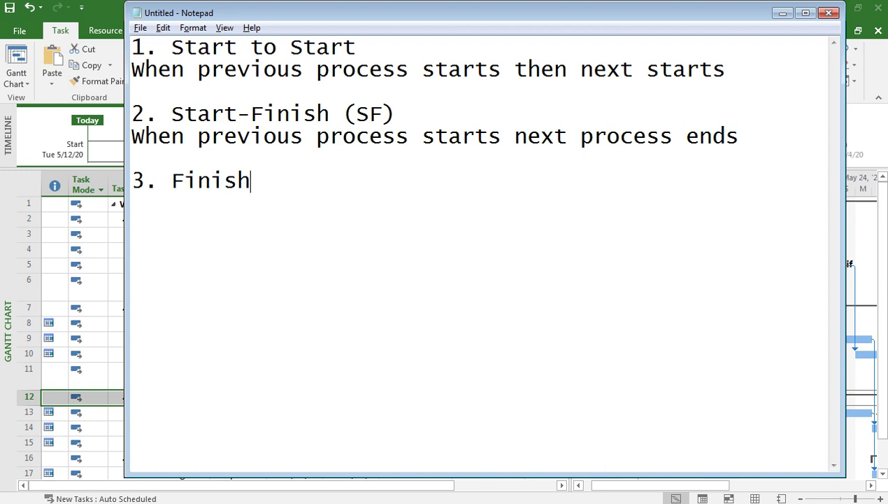
pyautogui.write('-Sta')
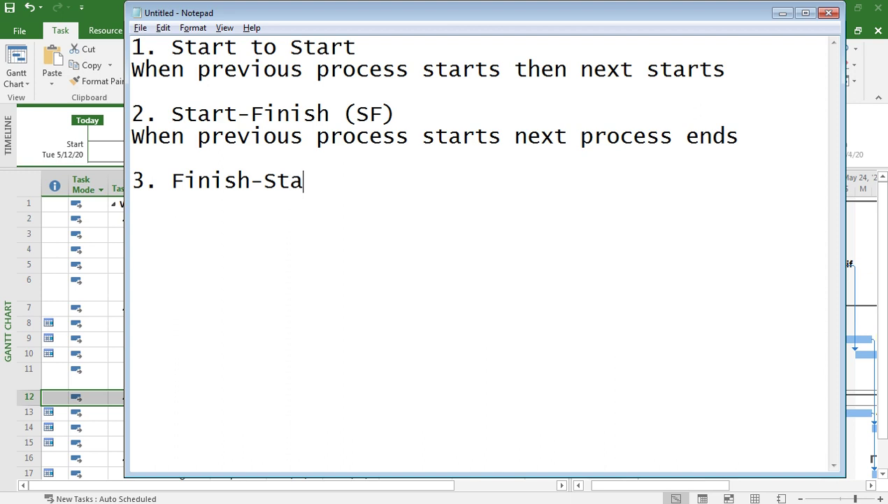
pyautogui.write('rt(FS)')
pyautogui.press('Return')
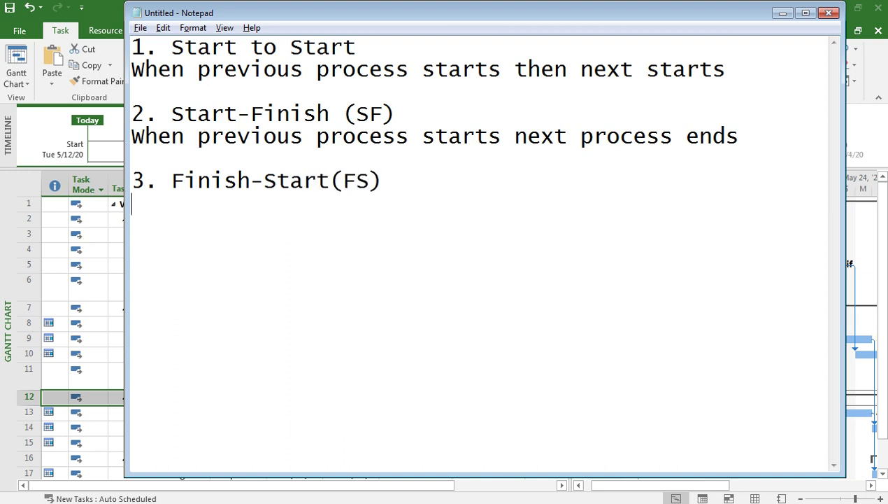
# Below the Finish-Start heading, write the explanation "Previous process finishes when next process starts"
pyautogui.write('Previous process ')
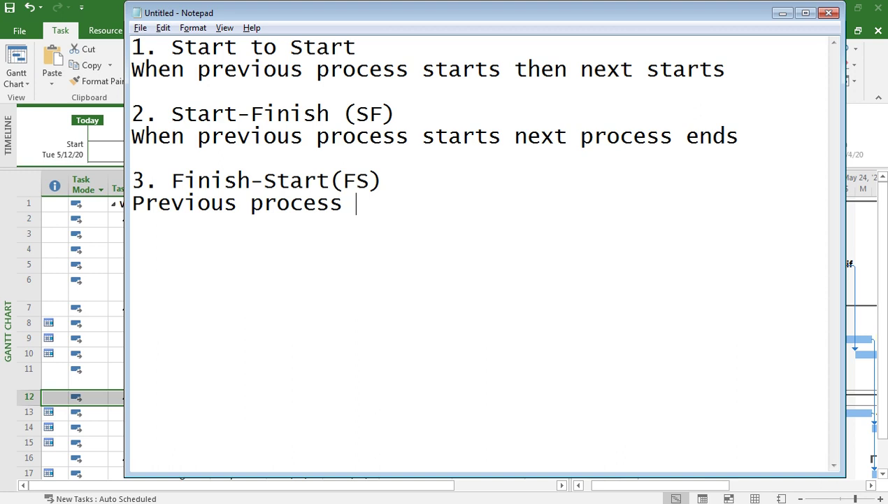
pyautogui.write('starts')
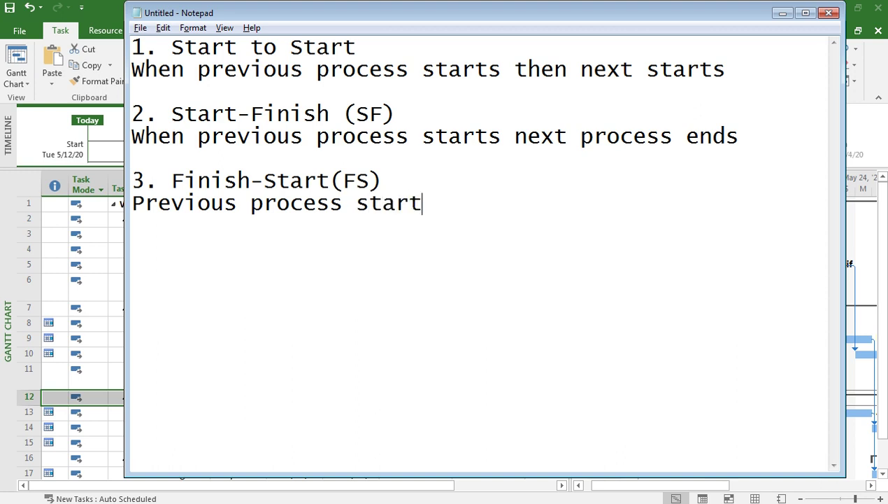
pyautogui.press('BackSpace')
pyautogui.press('BackSpace')
pyautogui.press('BackSpace')
pyautogui.press('BackSpace')
pyautogui.press('BackSpace')
pyautogui.press('BackSpace')
pyautogui.press('BackSpace')
pyautogui.write('fin')
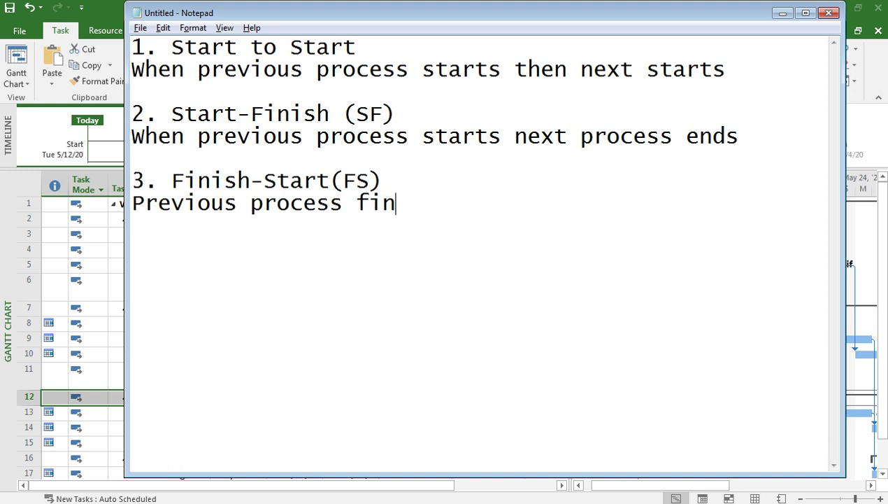
pyautogui.write('ishes ')
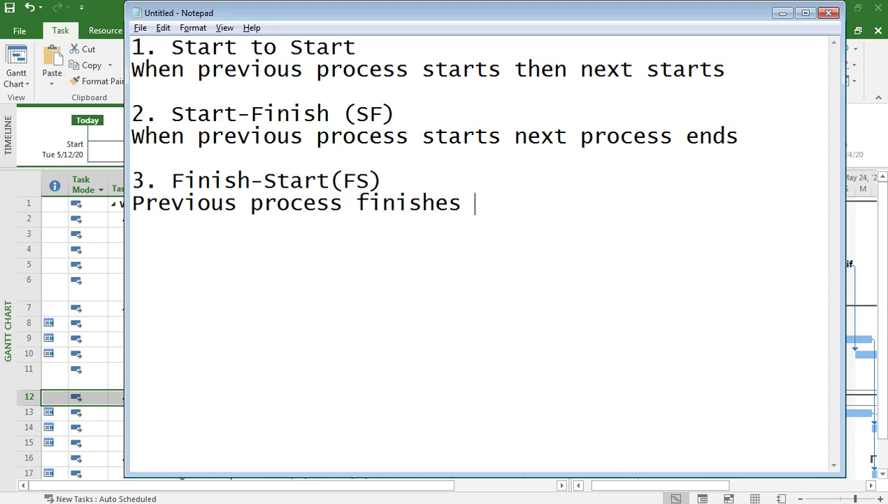
pyautogui.write('when next ')
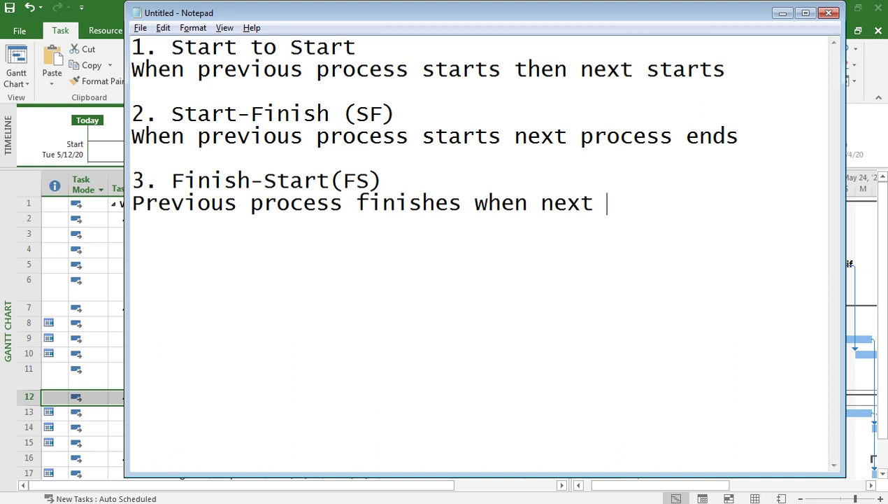
pyautogui.write('process starts')
# Leave a blank line and add the fourth heading "4. Finish-Finish (FF)", followed by a new line
pyautogui.press('Return')
pyautogui.press('Return')
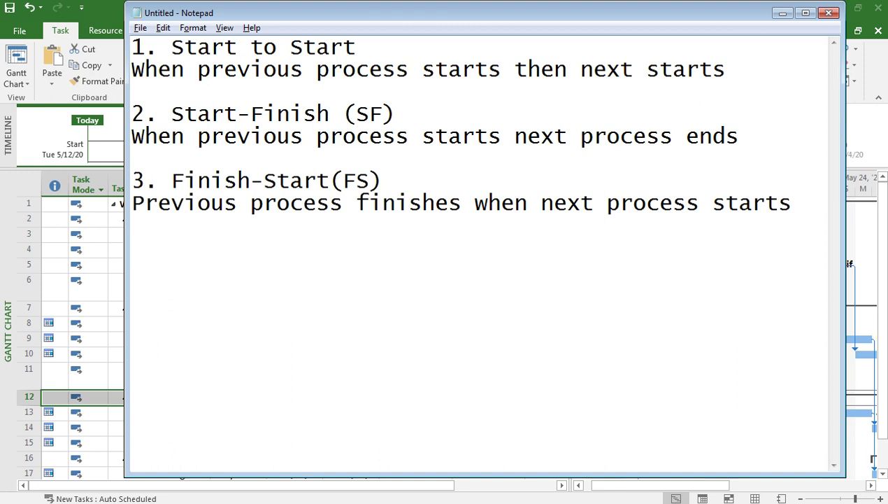
pyautogui.write('4. Finish-Finish (FF)')
pyautogui.press('Return')
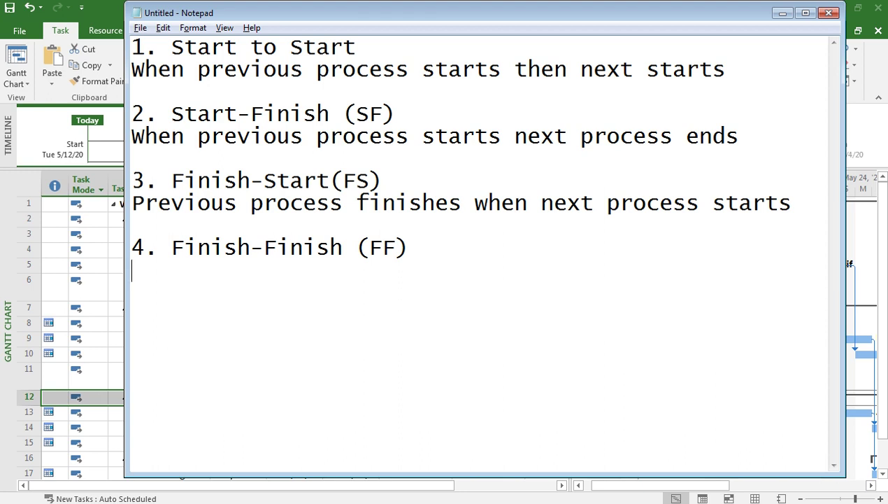
# Below the Finish-Finish heading, write the explanation "When previous process ends next process ends"
pyautogui.write('When previous')
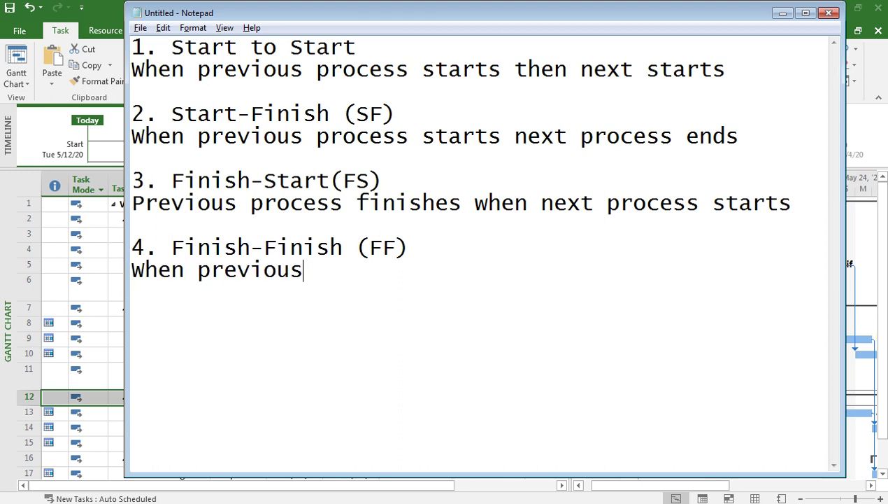
pyautogui.write(' process ends ')
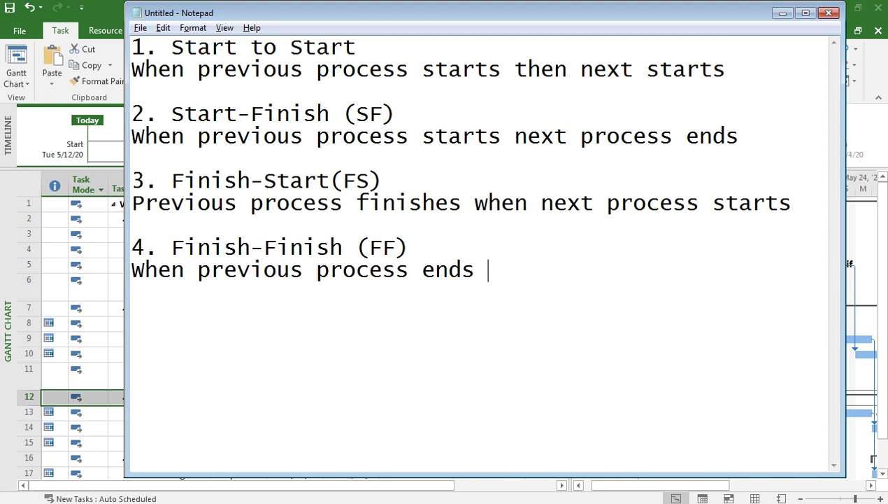
pyautogui.write('next process ends')
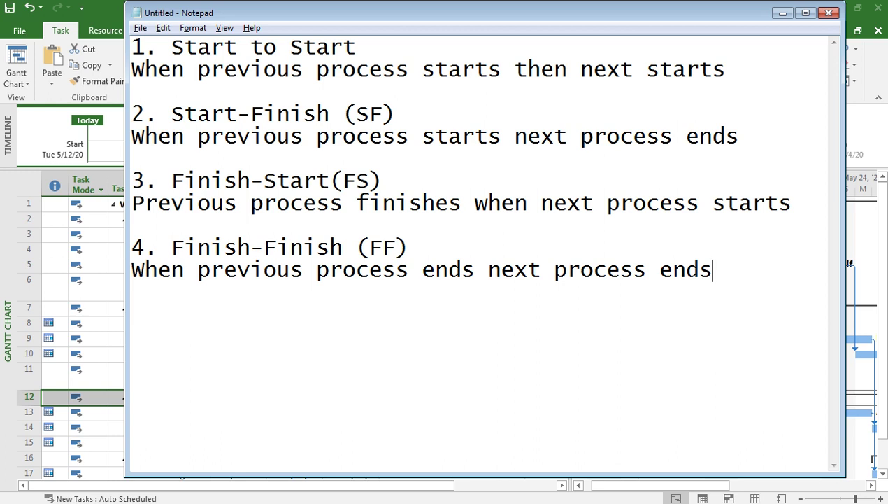
# Append "(SS)" to the Start to Start heading and close the notes without saving them
pyautogui.click(431, 109)
pyautogui.click(388, 54)
pyautogui.write('(SS)')
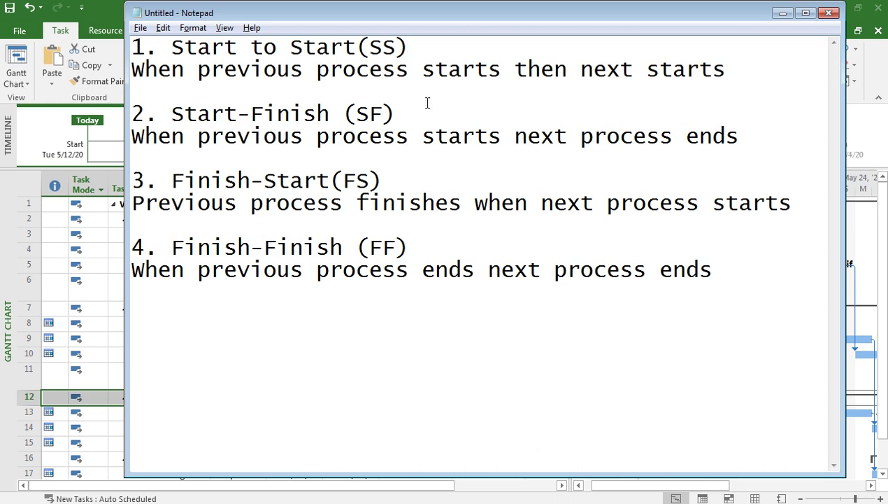
pyautogui.click(830, 13)
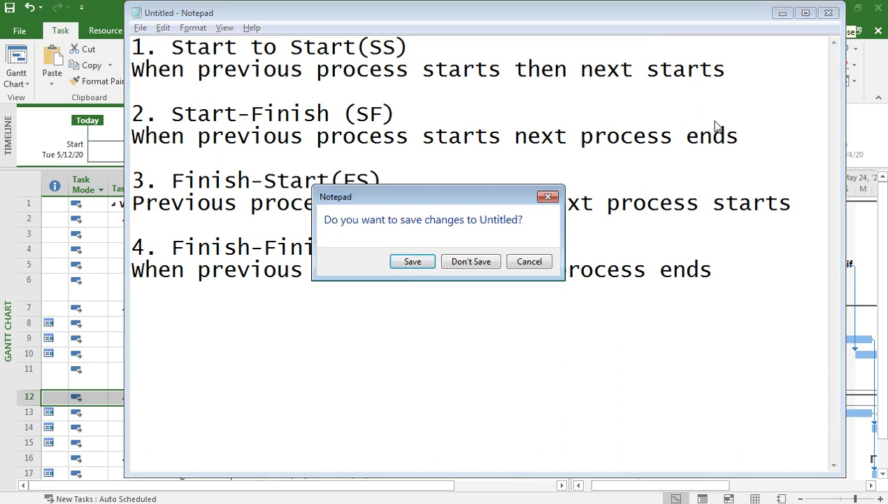
pyautogui.click(463, 261)
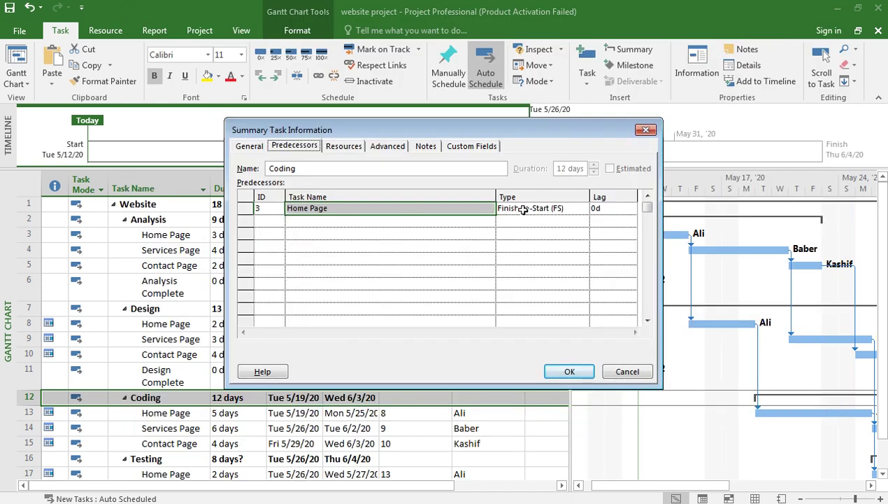
# Set the lag of the Coding task's Home Page predecessor to 3 days and apply the change
pyautogui.click(600, 208)
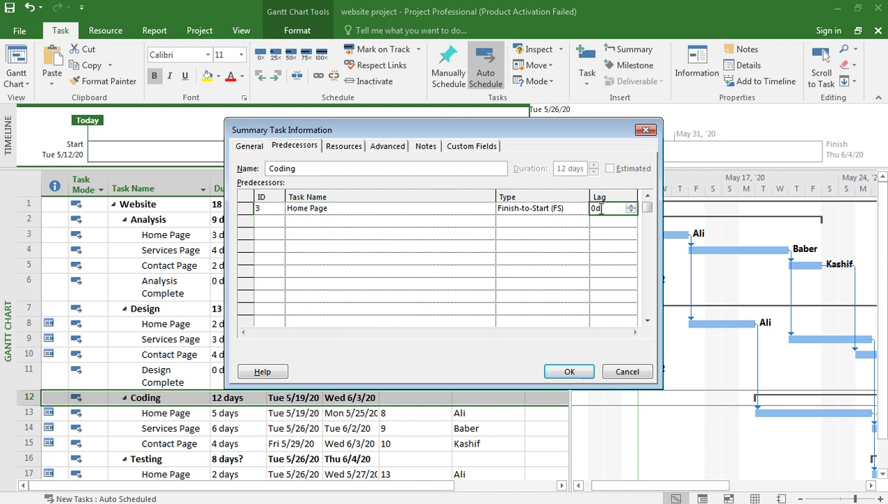
pyautogui.press('BackSpace')
pyautogui.press('BackSpace')
pyautogui.write('3')
pyautogui.click(568, 371)
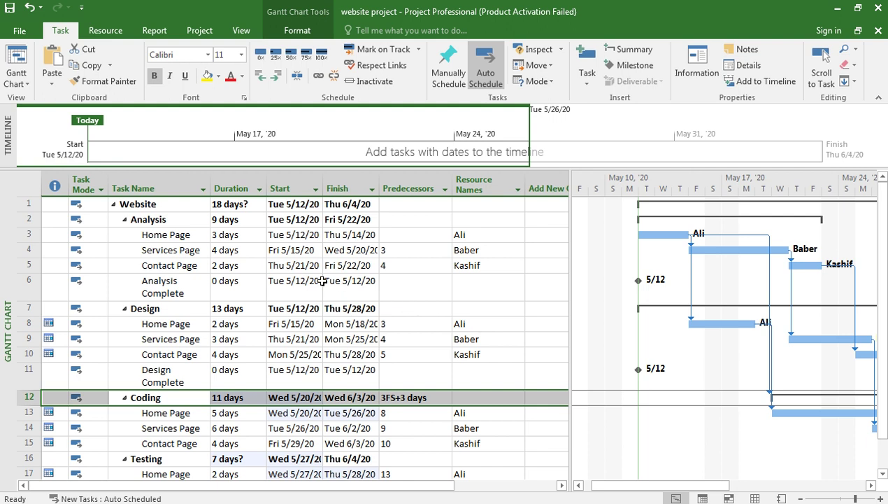
# View the bar formatting options of the Home Page task under Analysis in the Gantt chart
pyautogui.click(31, 235)
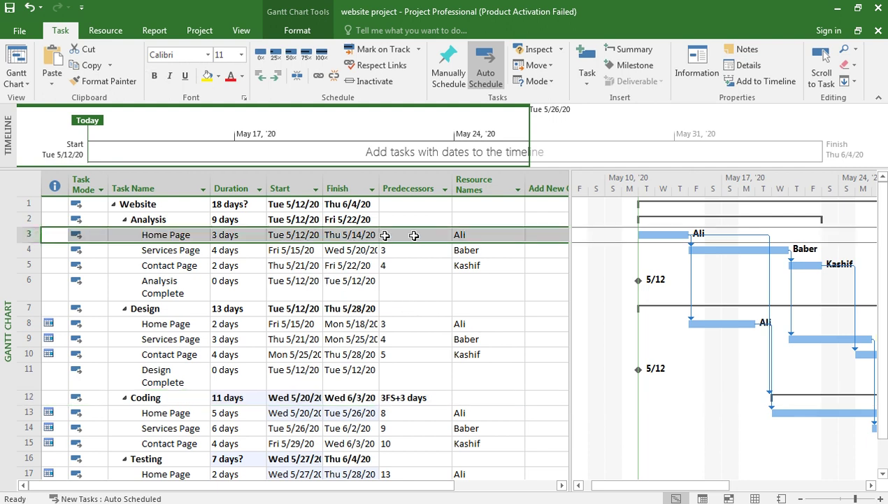
pyautogui.doubleClick(671, 233)
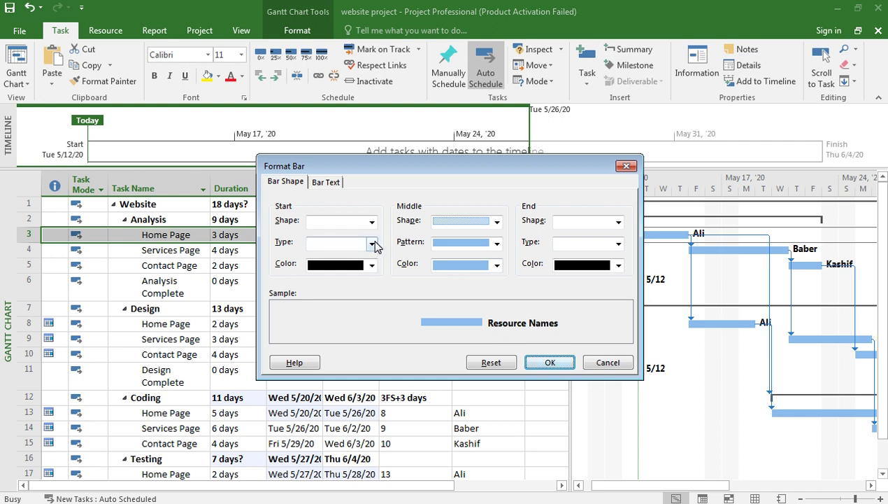
pyautogui.click(549, 363)
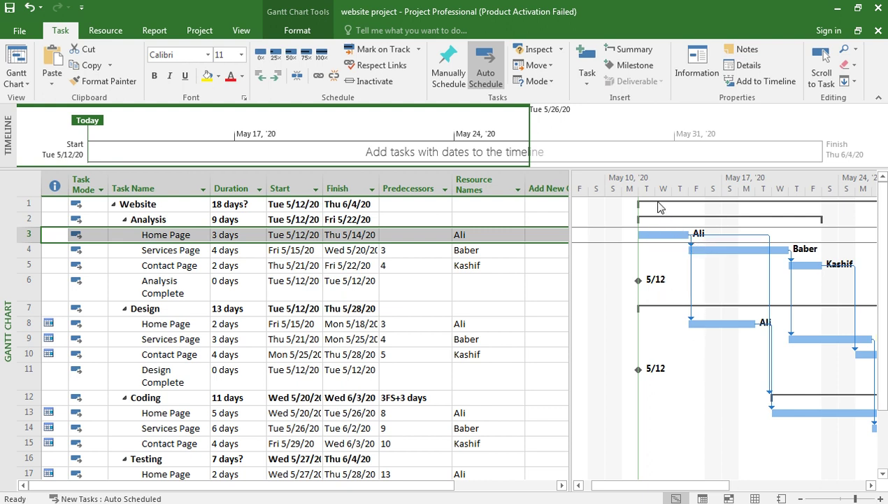
pyautogui.click(702, 247)
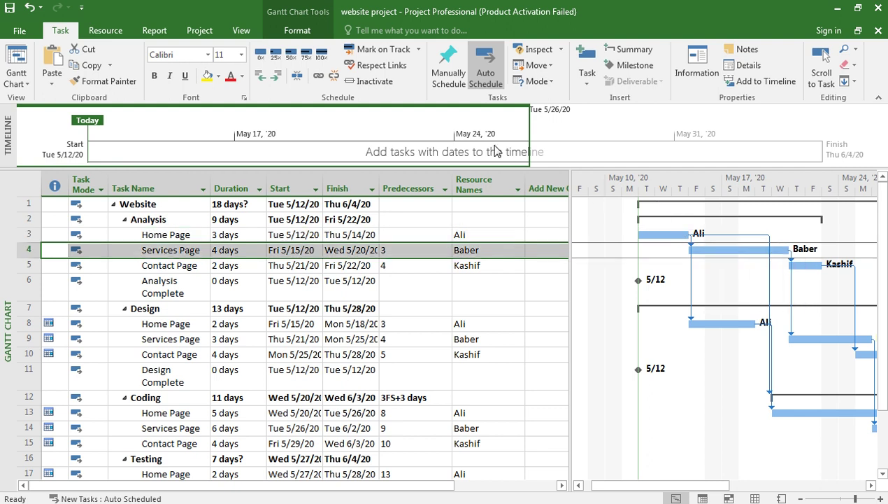
pyautogui.click(200, 31)
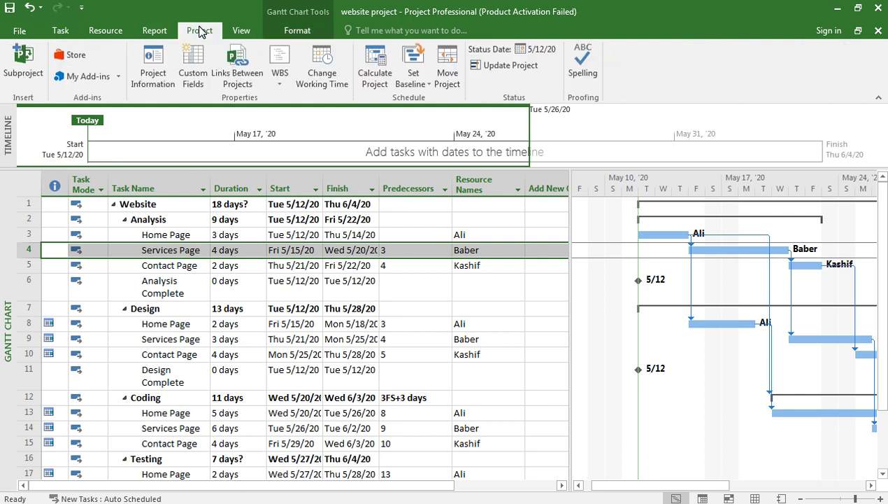
pyautogui.click(128, 35)
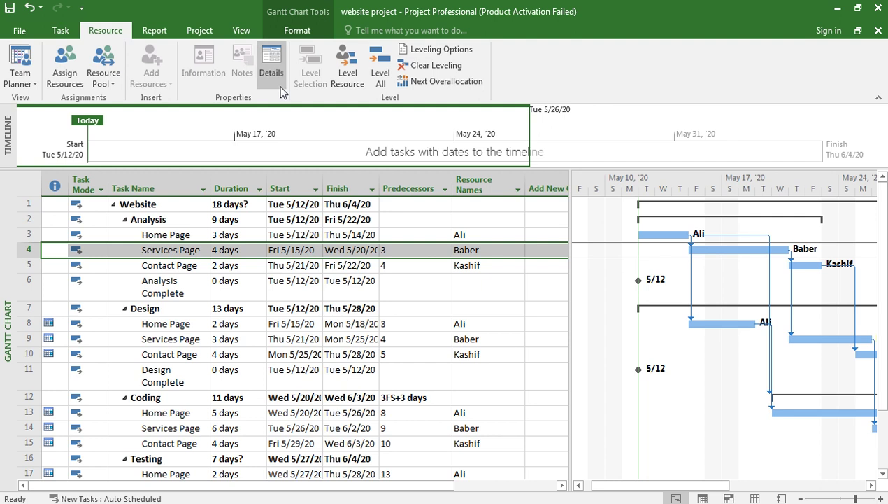
# Switch to the Network Diagram view and look over the task boxes and their links
pyautogui.click(60, 32)
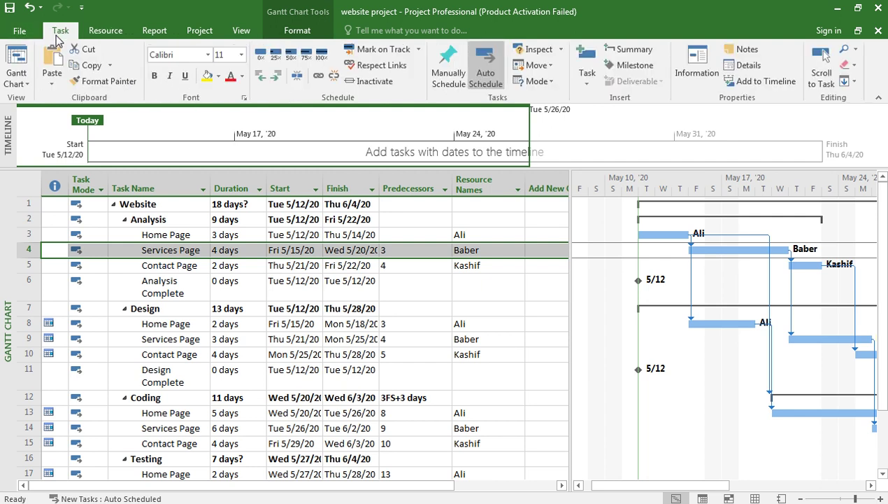
pyautogui.click(28, 84)
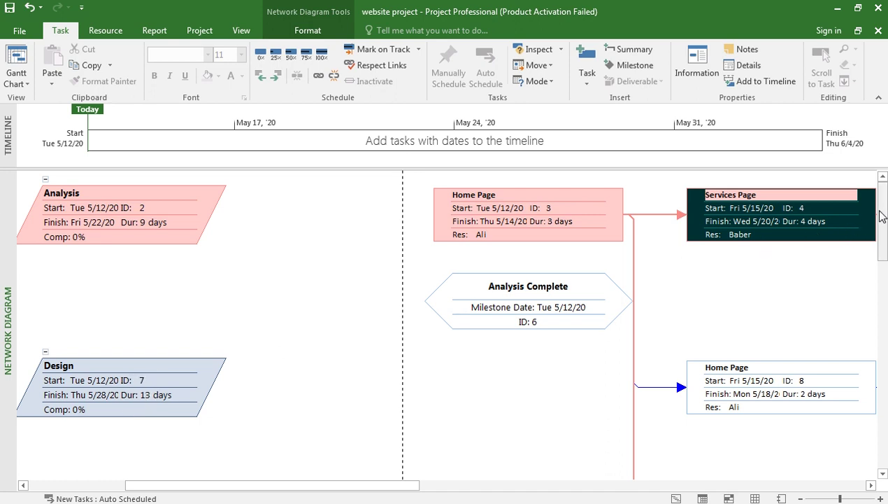
pyautogui.moveTo(882, 219); pyautogui.dragTo(882, 193)
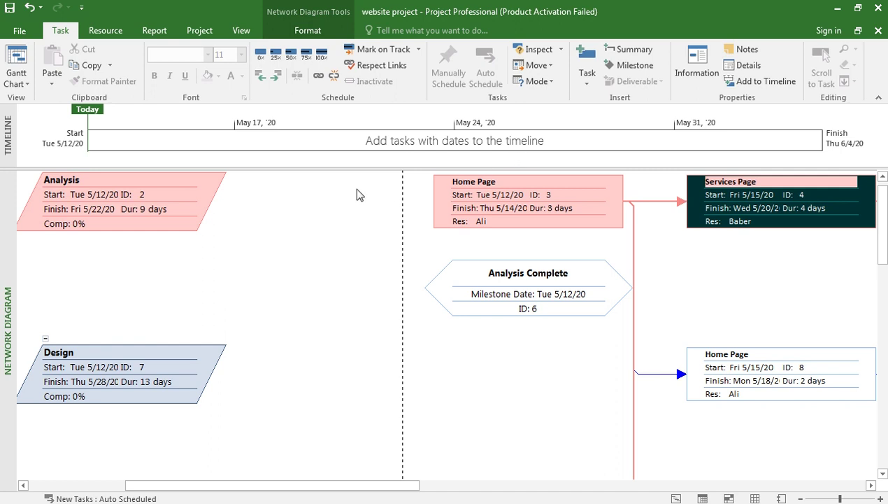
pyautogui.click(27, 83)
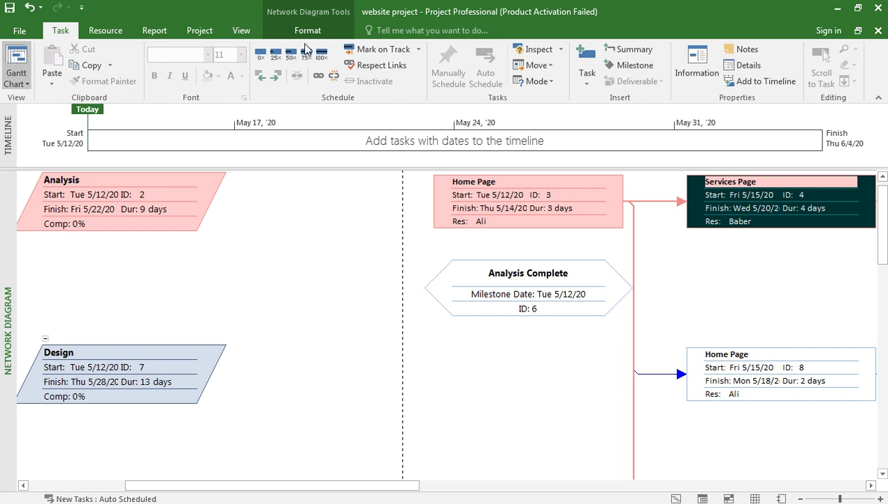
pyautogui.click(305, 32)
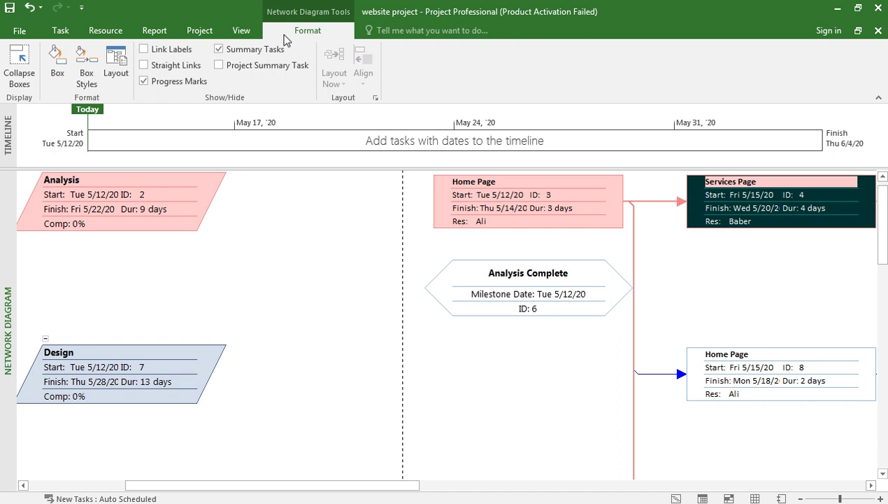
pyautogui.click(234, 35)
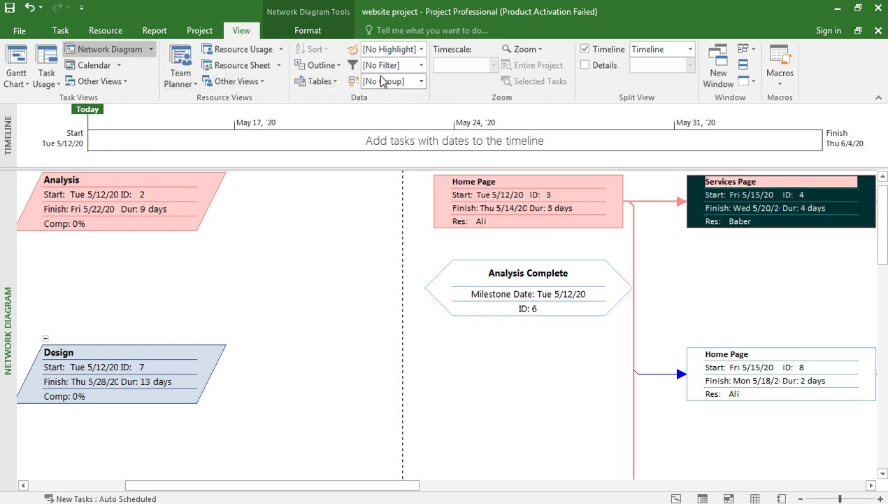
pyautogui.click(108, 33)
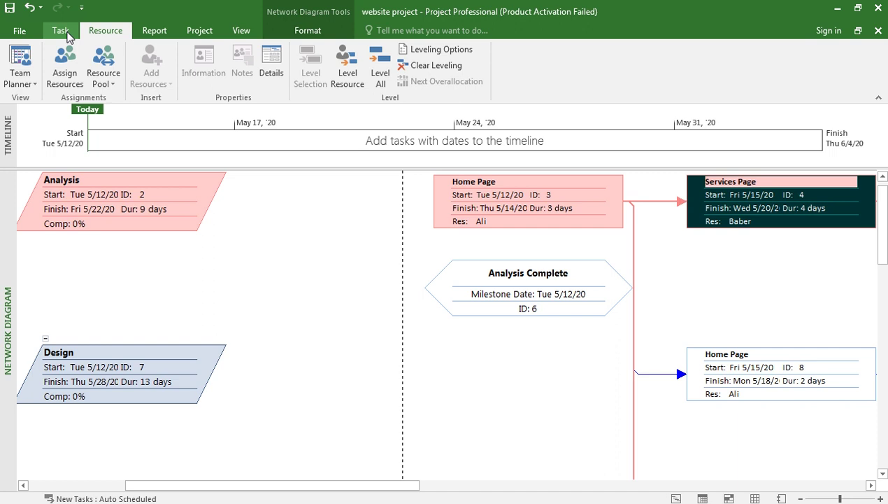
pyautogui.click(63, 33)
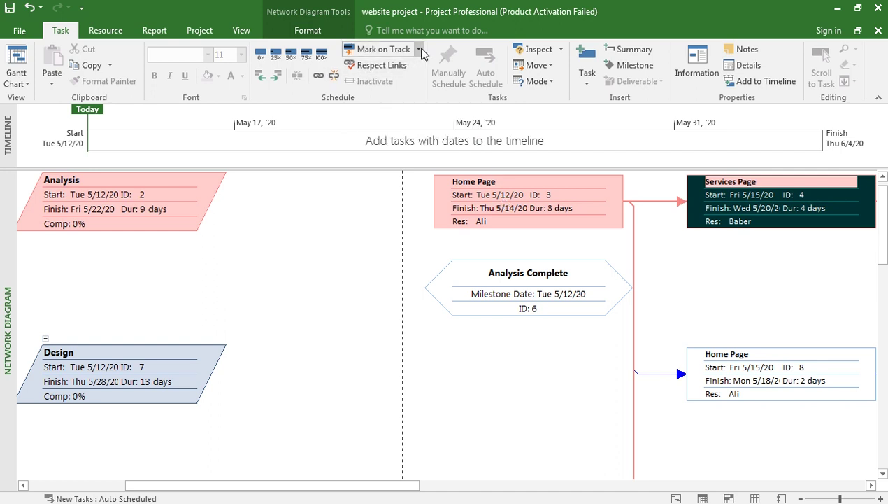
pyautogui.click(198, 32)
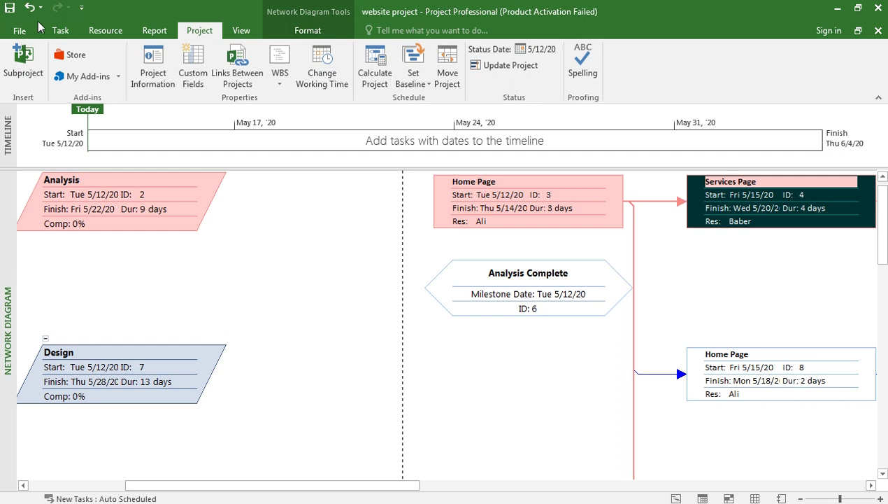
# Switch the project back to the Gantt Chart view
pyautogui.click(59, 30)
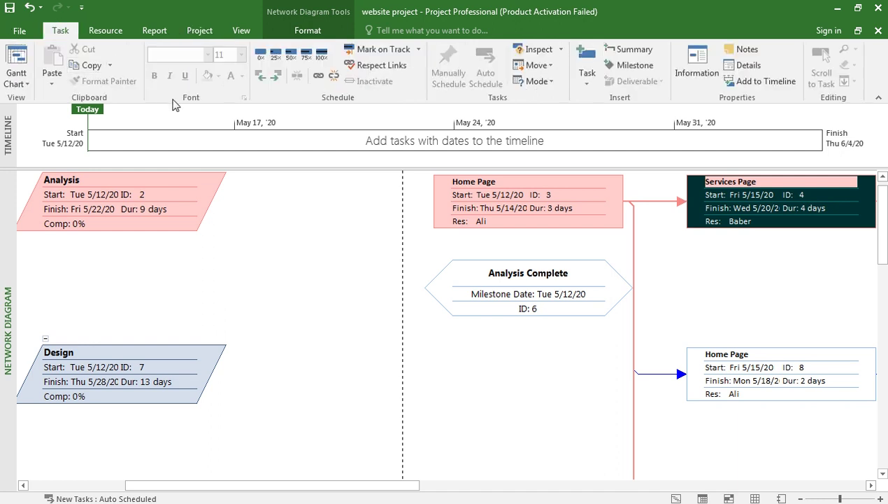
pyautogui.click(26, 85)
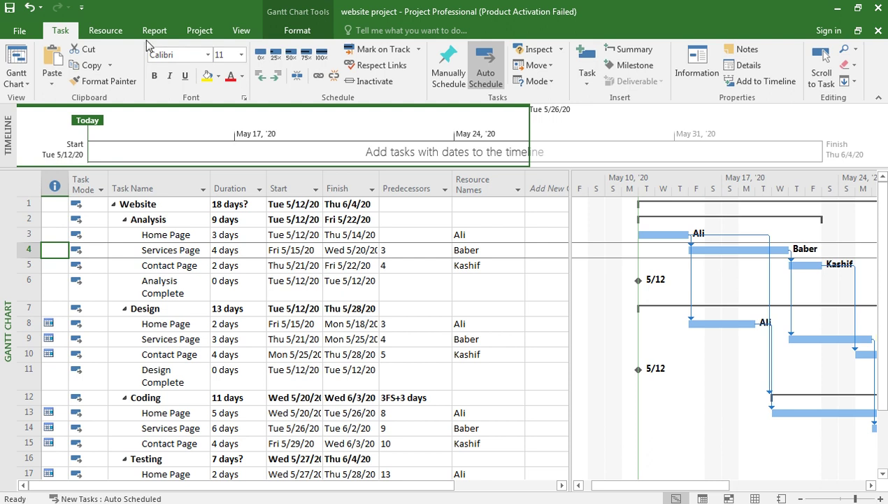
pyautogui.click(97, 31)
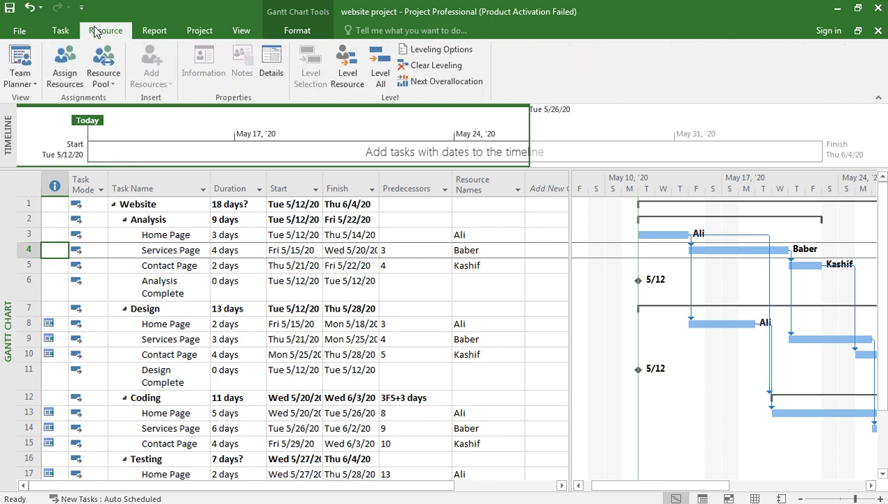
pyautogui.click(249, 32)
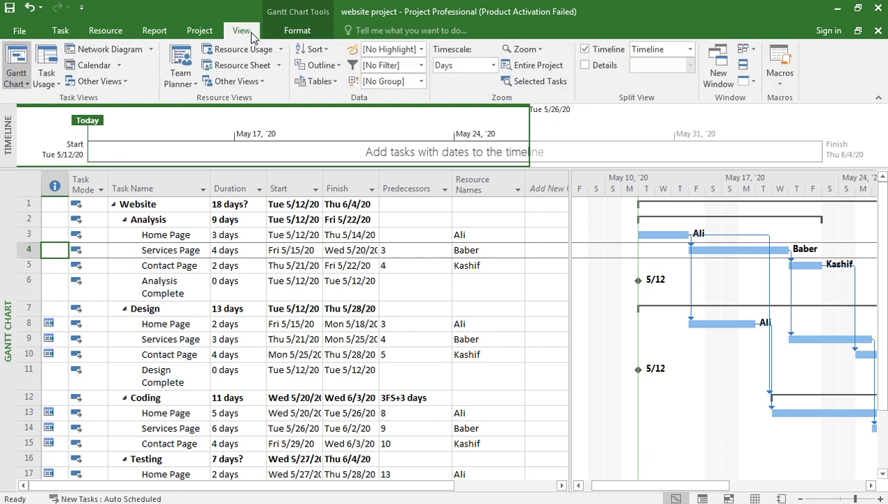
pyautogui.click(63, 30)
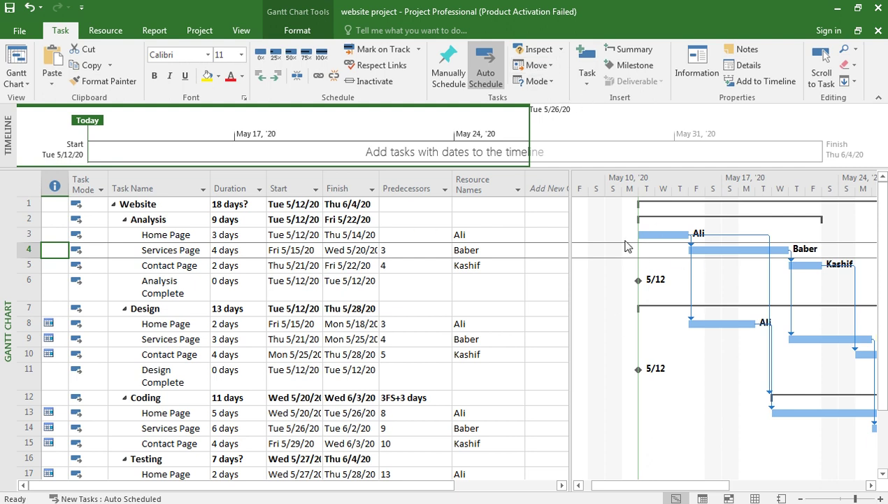
# Open the WBS code definition for the project and set the project code prefix to WD
pyautogui.moveTo(639, 282)
pyautogui.click(198, 31)
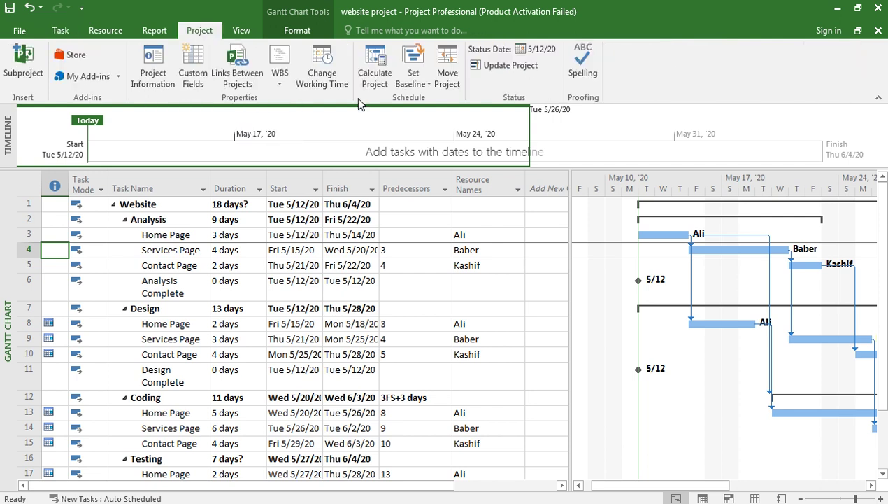
pyautogui.click(284, 93)
pyautogui.click(308, 108)
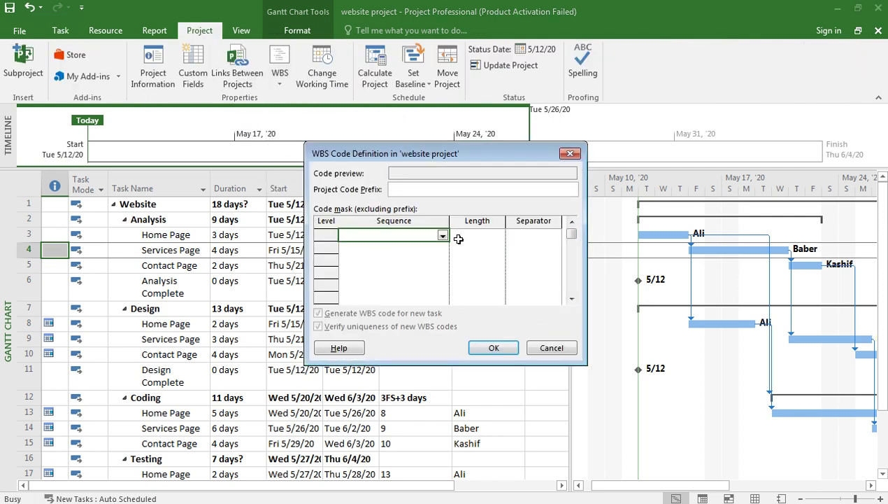
pyautogui.click(440, 188)
pyautogui.write('WD')
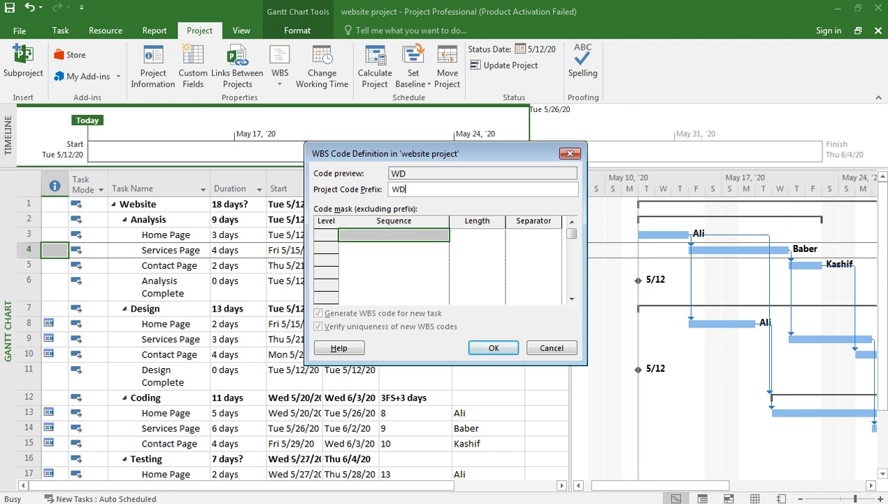
# Define the first WBS code level as Numbers (ordered) with length 1 and a hyphen separator
pyautogui.click(439, 232)
pyautogui.click(441, 235)
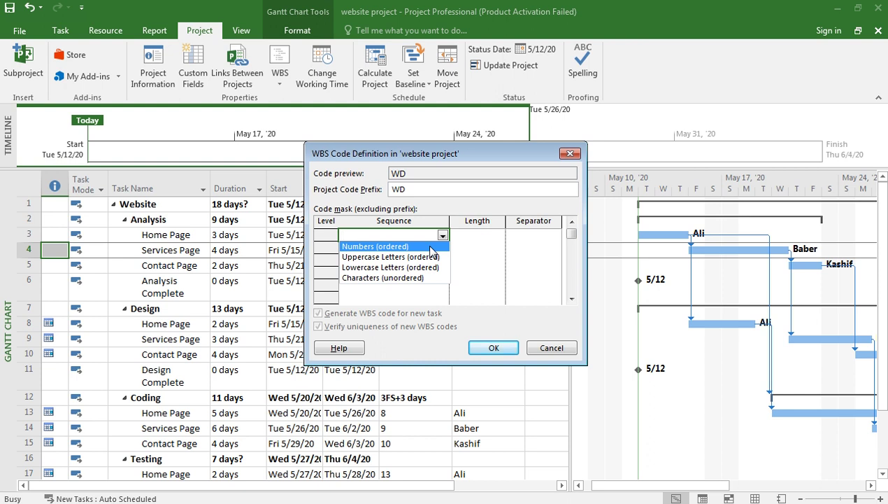
pyautogui.click(432, 247)
pyautogui.click(496, 239)
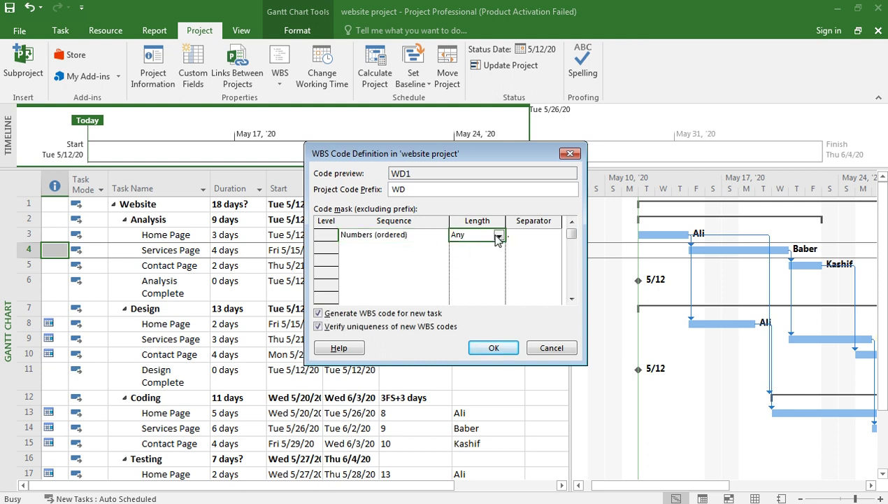
pyautogui.click(498, 237)
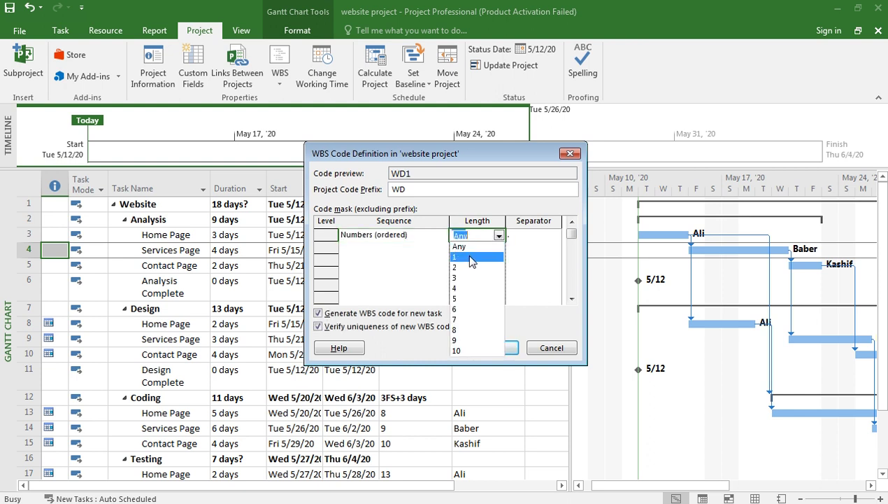
pyautogui.click(472, 258)
pyautogui.click(521, 235)
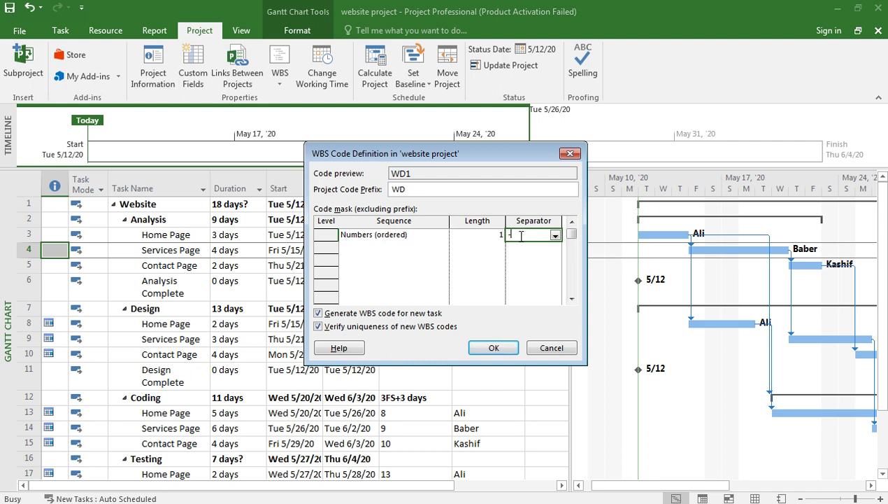
# Define the second WBS code level as Uppercase Letters (ordered) with length 1 and a hyphen separator
pyautogui.click(439, 250)
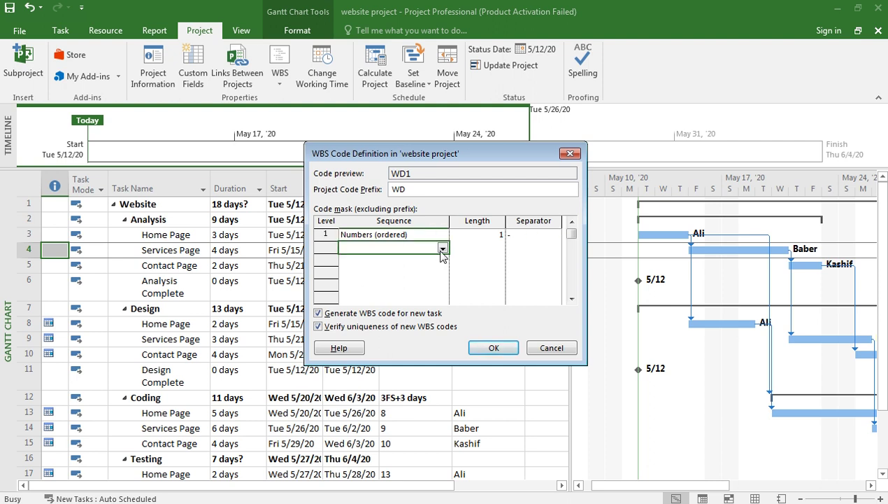
pyautogui.click(442, 249)
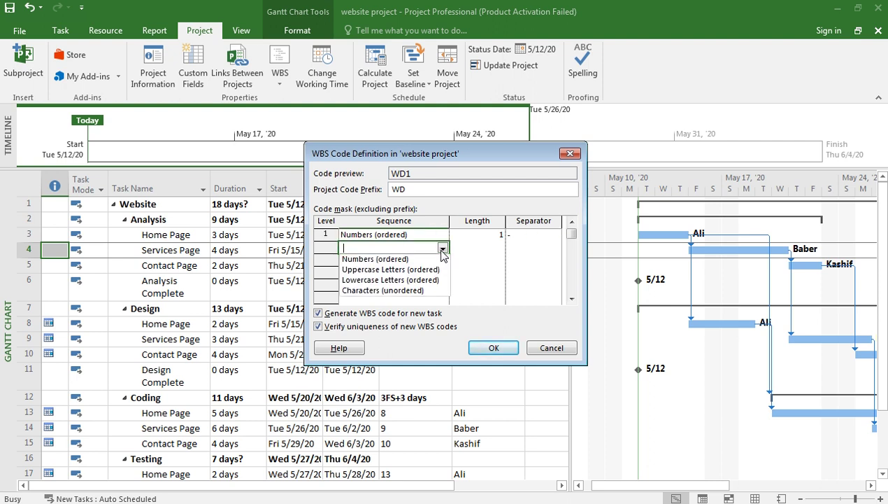
pyautogui.click(424, 270)
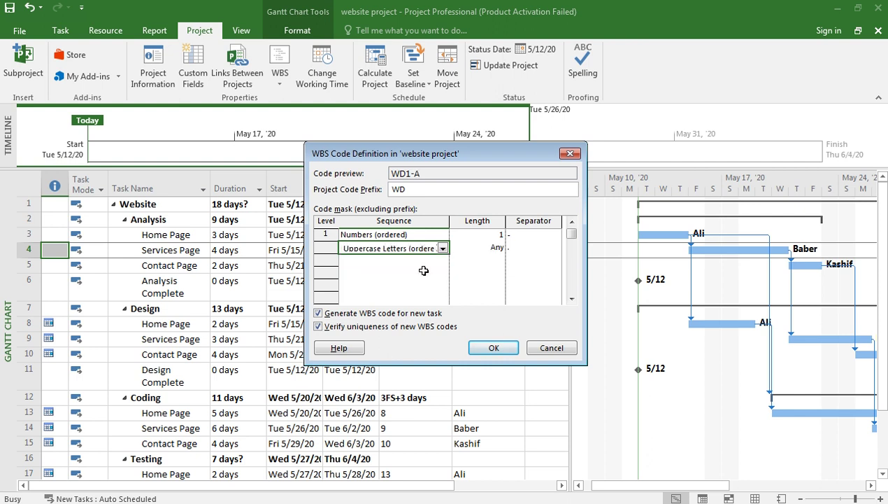
pyautogui.click(486, 248)
pyautogui.click(499, 249)
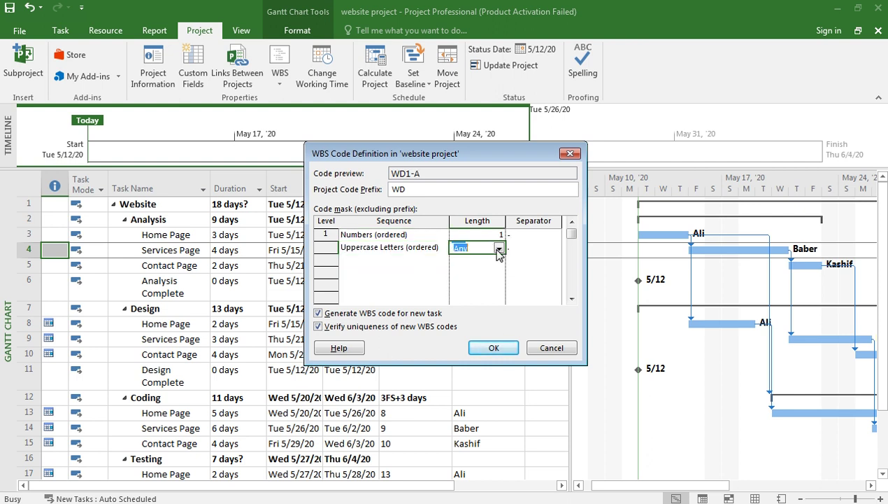
pyautogui.click(473, 272)
pyautogui.click(521, 247)
pyautogui.click(555, 247)
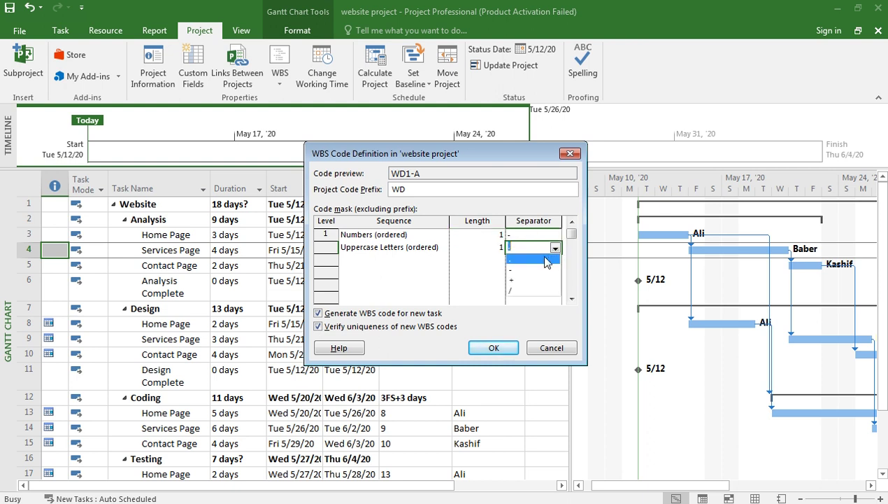
pyautogui.click(544, 258)
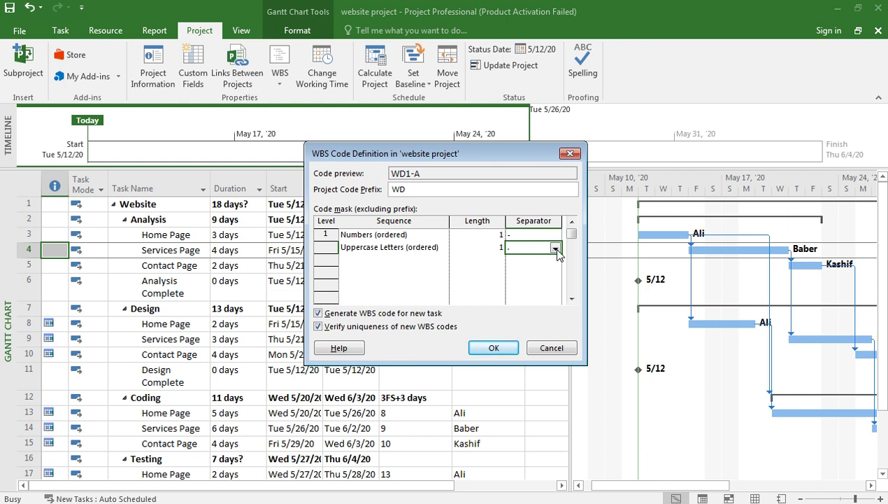
pyautogui.click(555, 249)
pyautogui.click(523, 270)
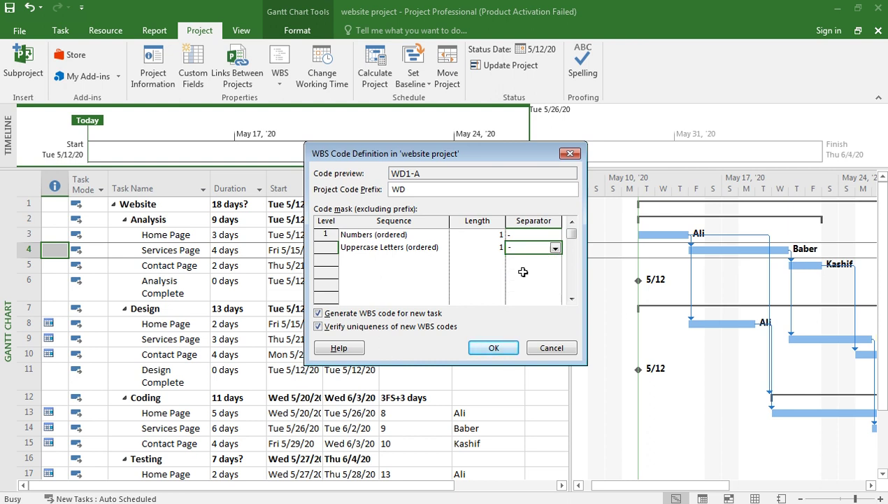
pyautogui.click(421, 258)
pyautogui.click(443, 260)
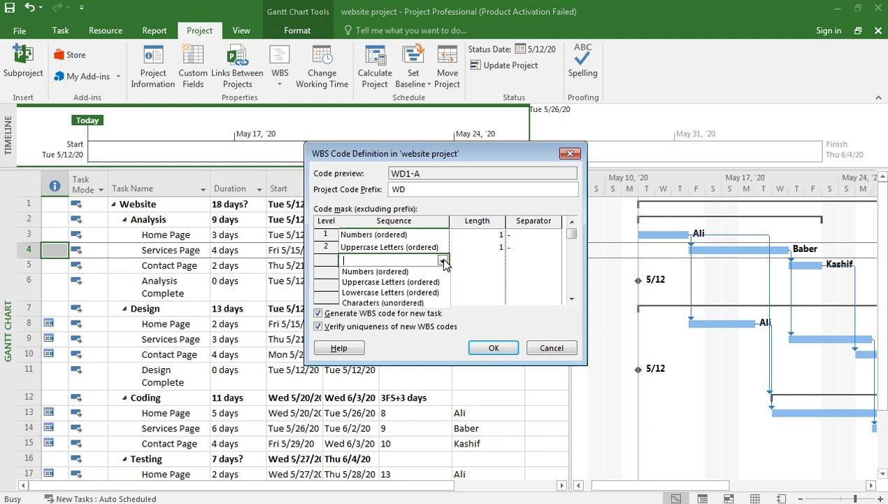
pyautogui.click(443, 260)
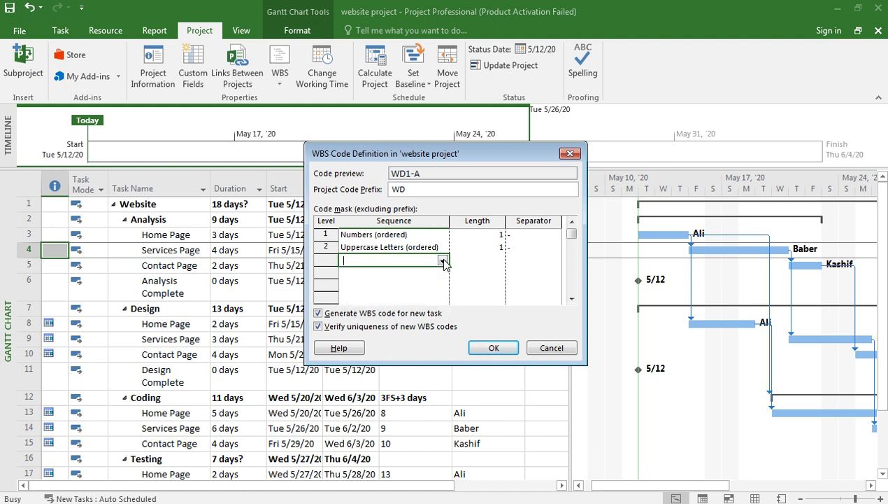
# Set the length of the level 1 number sequence to 2 and apply the WBS code definition
pyautogui.click(411, 234)
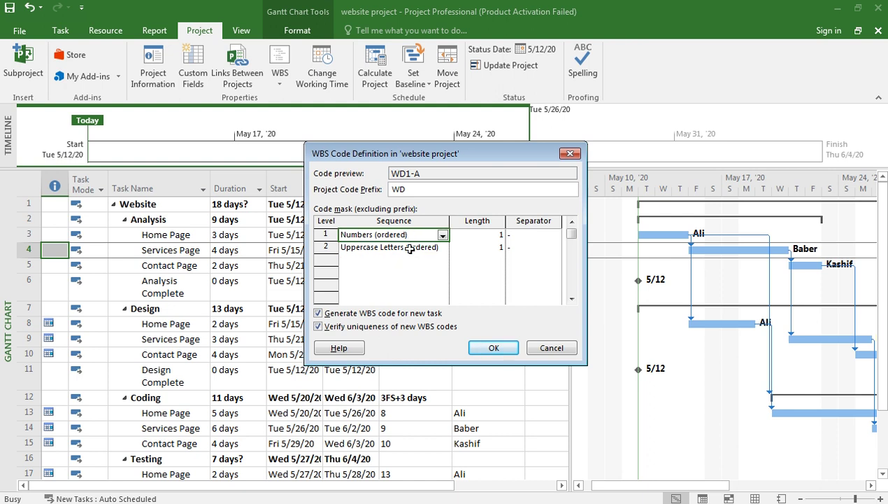
pyautogui.click(499, 235)
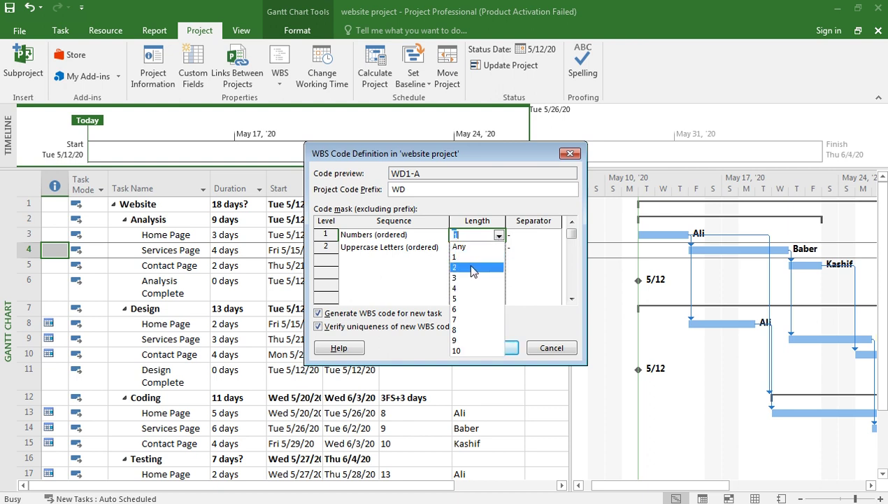
pyautogui.click(473, 268)
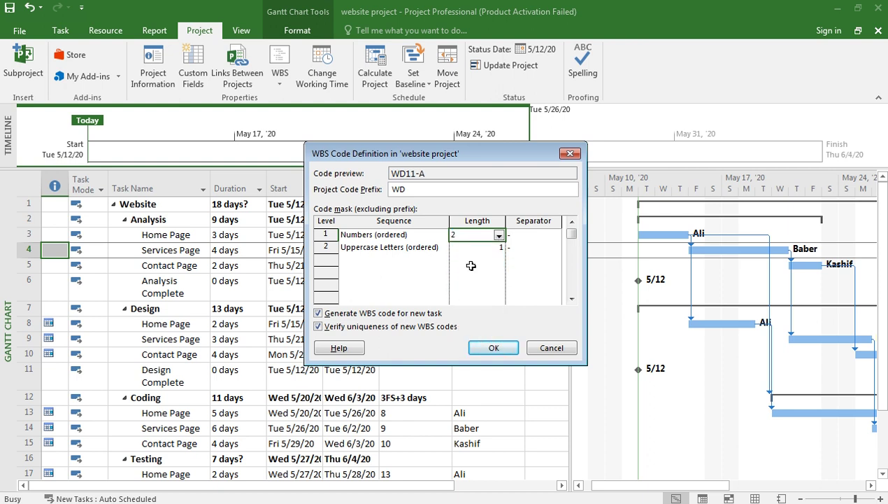
pyautogui.click(414, 248)
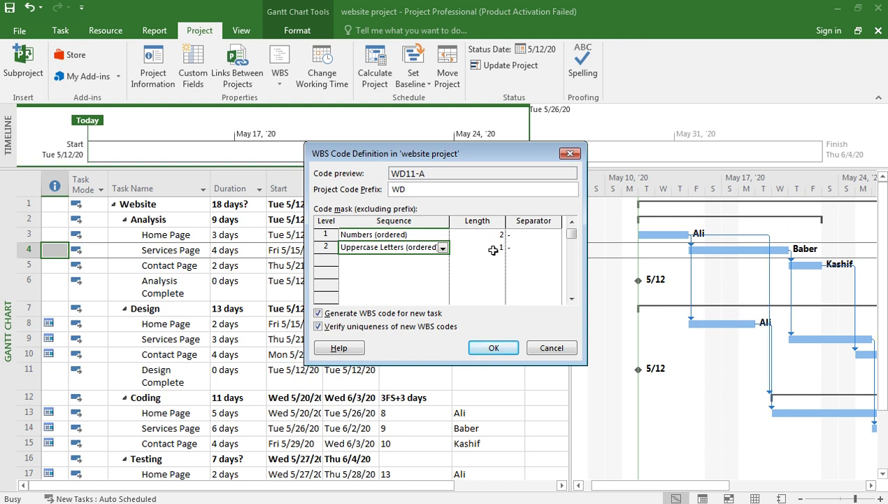
pyautogui.click(493, 349)
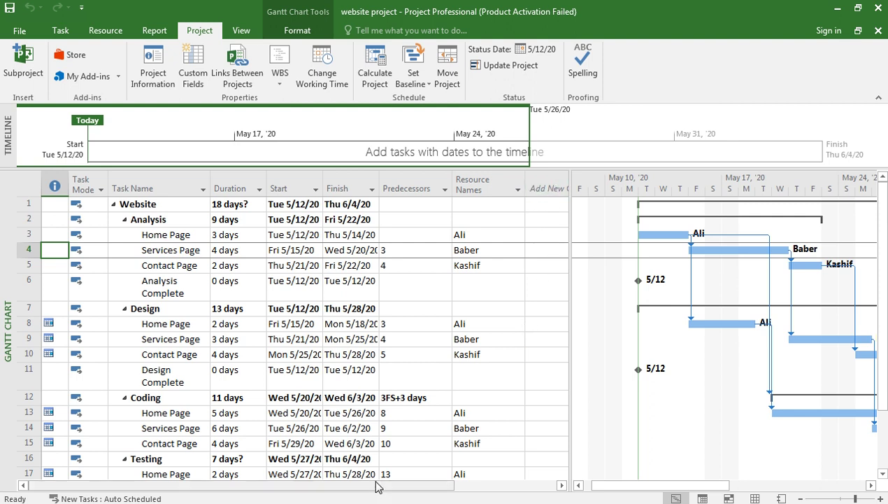
# Add a WBS column to the task table after the Resource Names column
pyautogui.moveTo(377, 484); pyautogui.dragTo(424, 484)
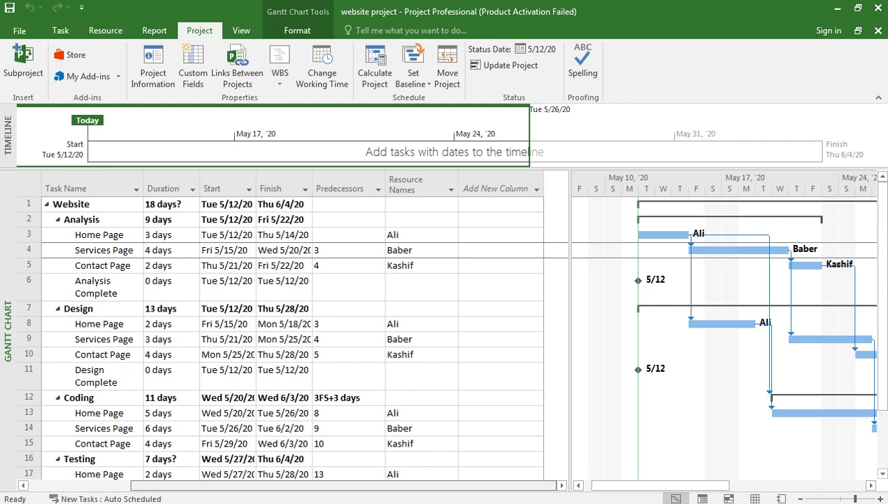
pyautogui.click(537, 191)
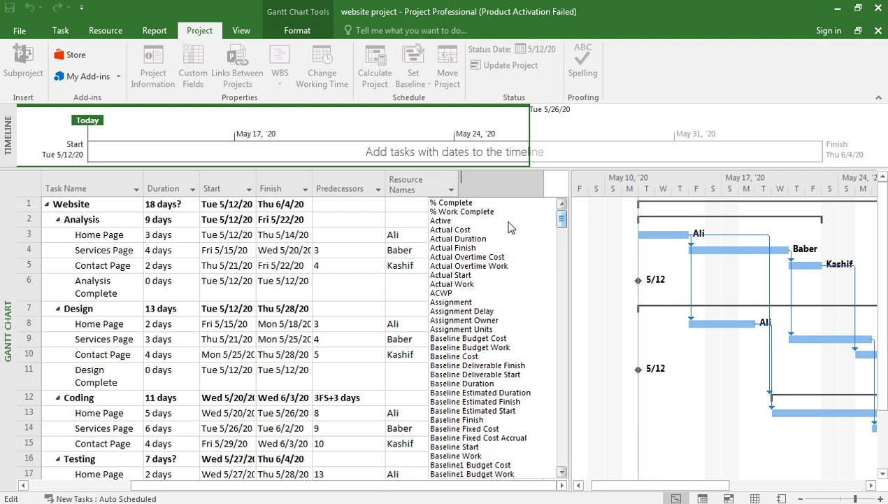
pyautogui.write('warning')
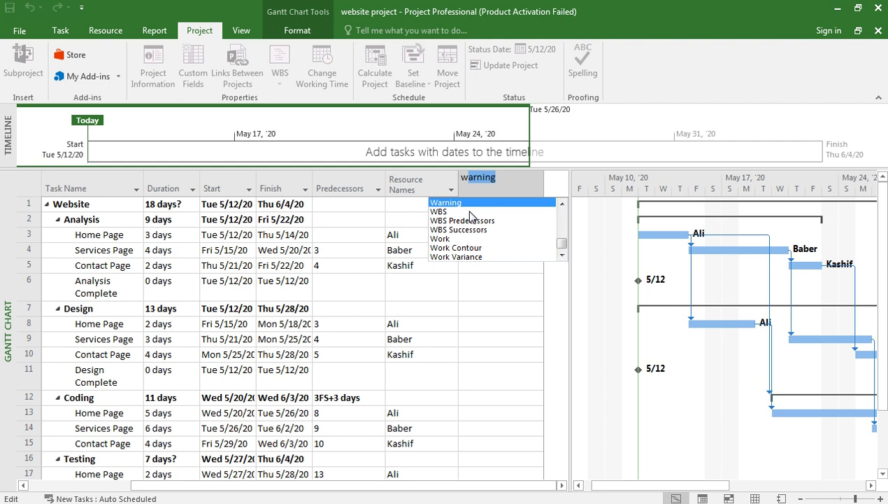
pyautogui.click(470, 212)
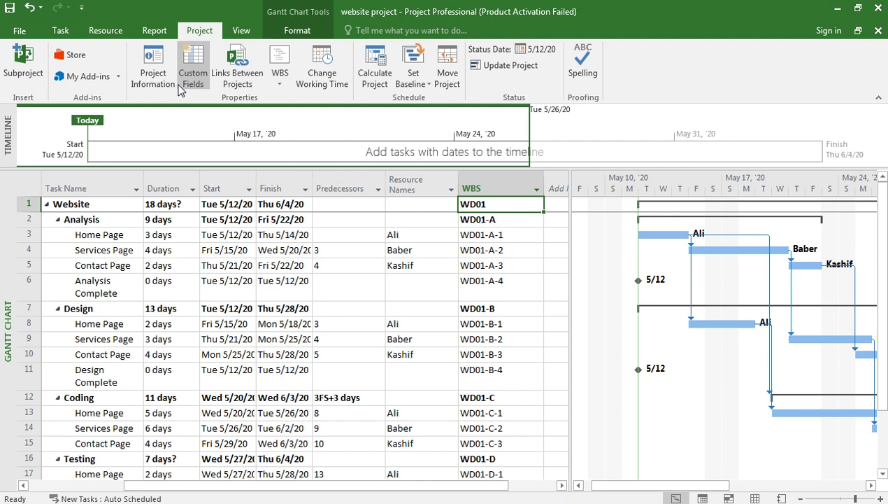
# View the project information and the resource leveling options, closing both without changes
pyautogui.click(156, 79)
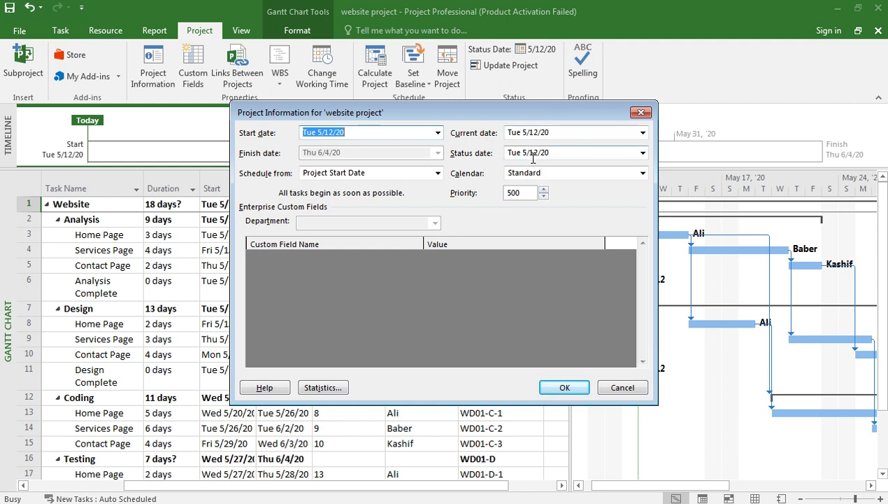
pyautogui.click(618, 387)
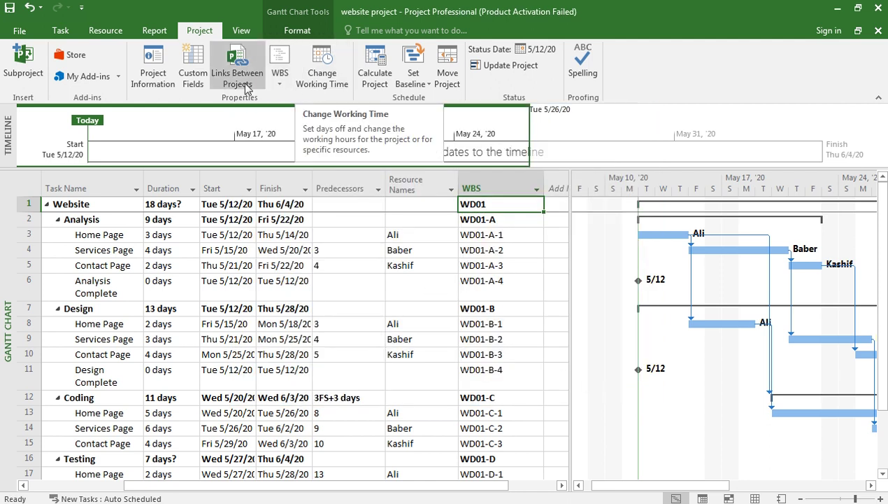
pyautogui.click(127, 30)
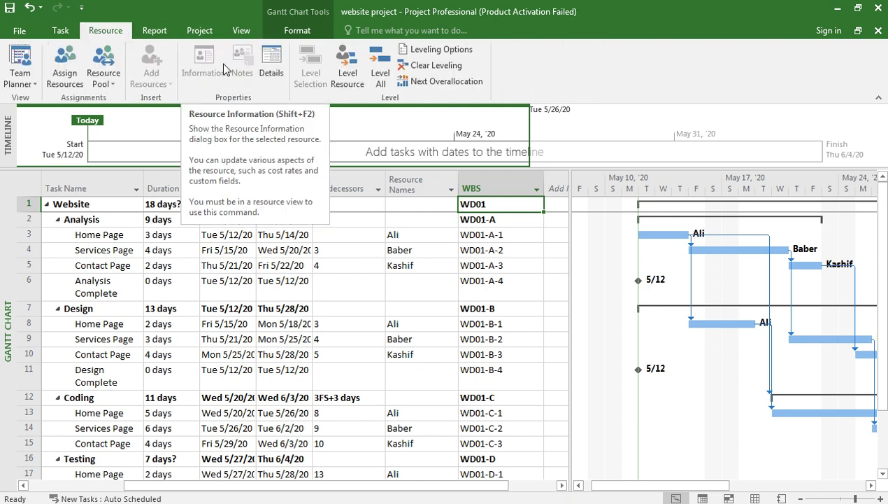
pyautogui.click(441, 50)
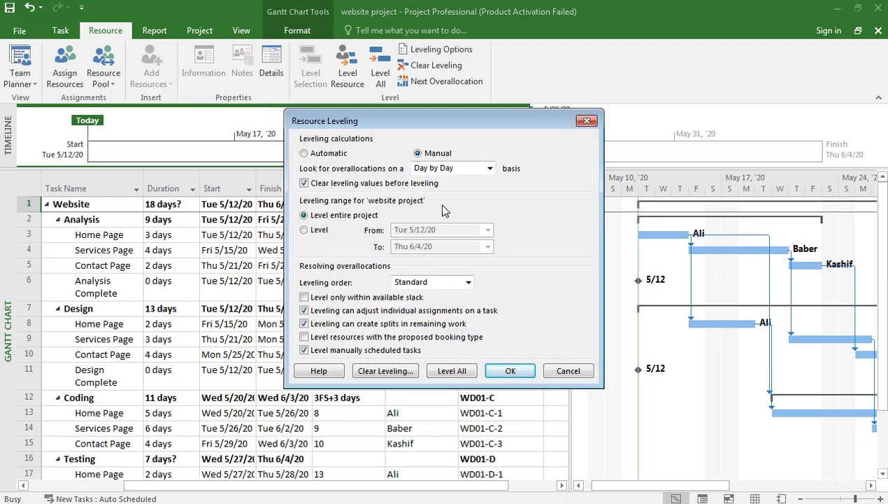
pyautogui.click(558, 372)
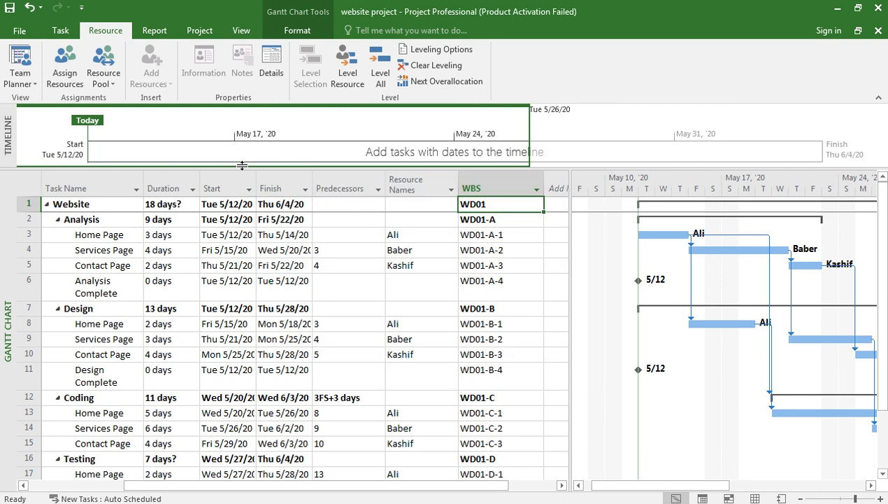
# Show the task details form for the Website summary task and place the cursor in its WBS code field
pyautogui.click(61, 31)
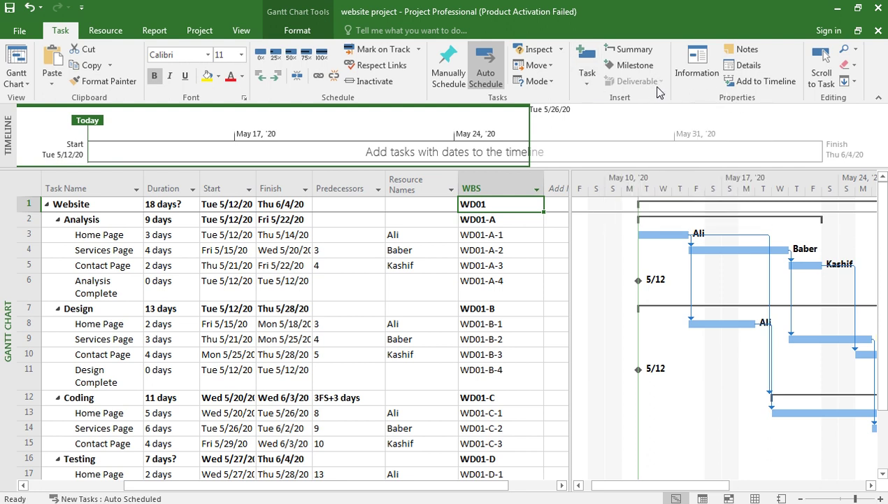
pyautogui.click(746, 66)
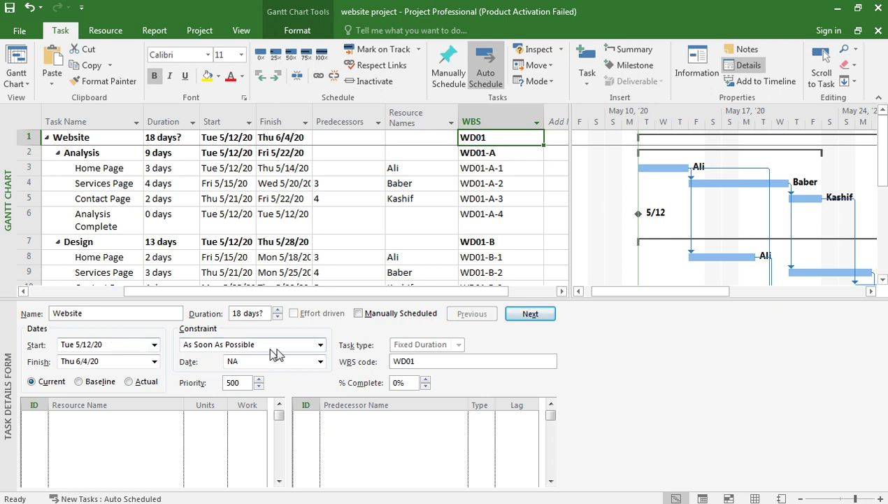
pyautogui.click(429, 359)
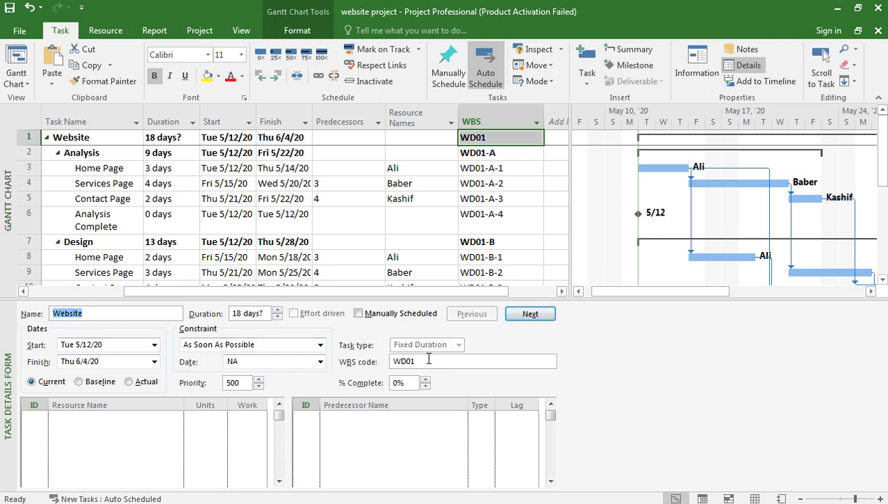
pyautogui.click(429, 359)
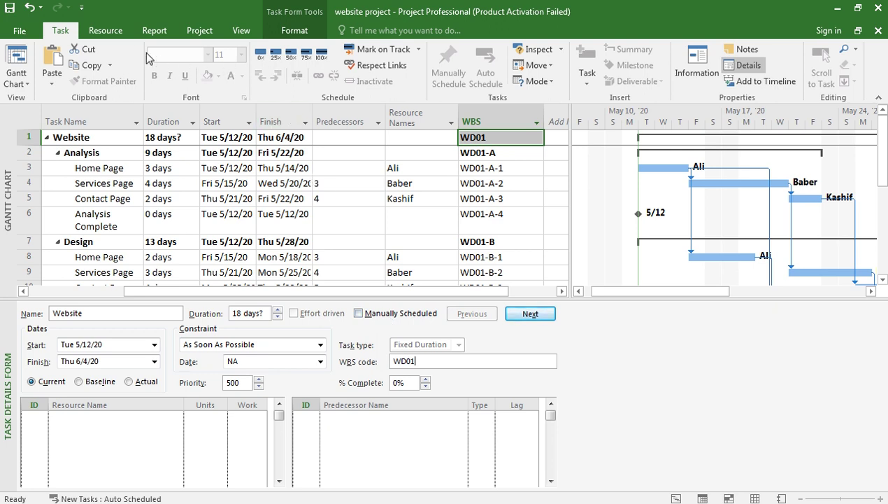
pyautogui.click(119, 29)
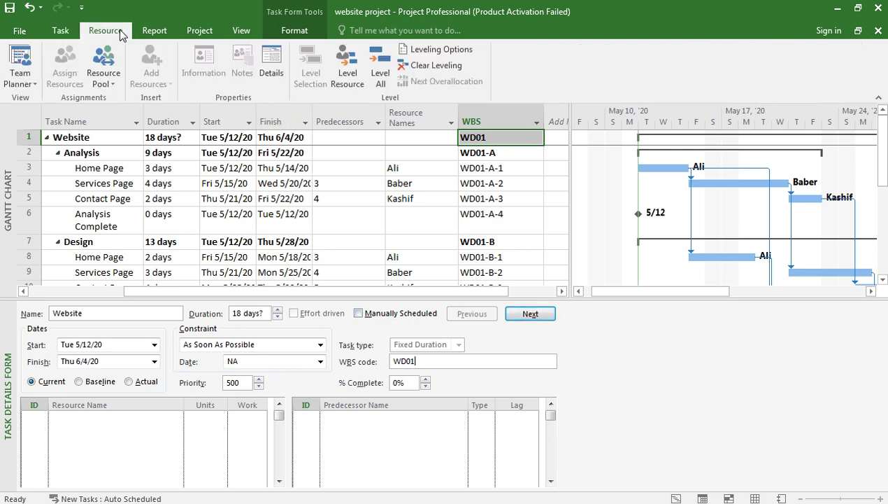
# Open the Critical Tasks report, review its task table, and view the chart insertion options without adding a chart
pyautogui.click(157, 32)
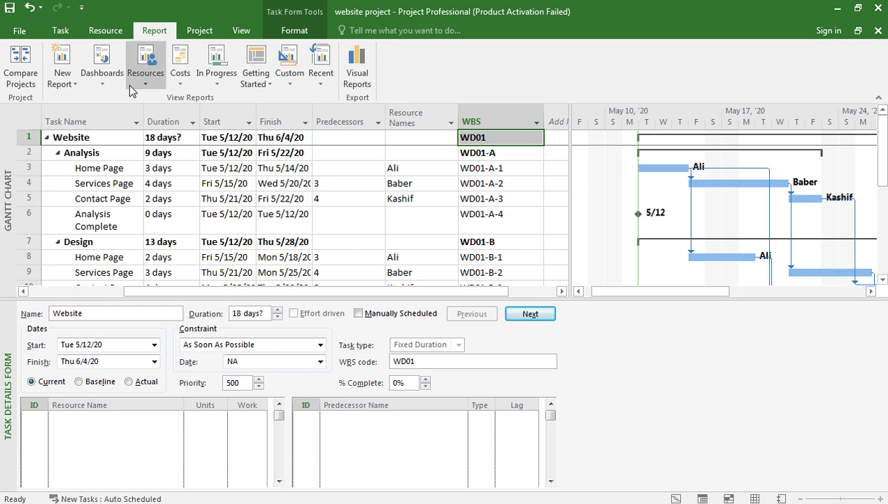
pyautogui.click(219, 91)
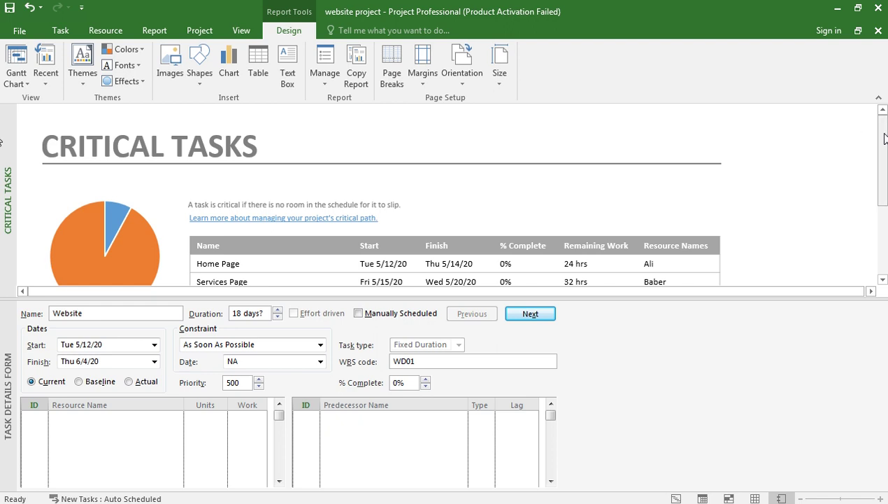
pyautogui.moveTo(883, 133); pyautogui.dragTo(884, 228)
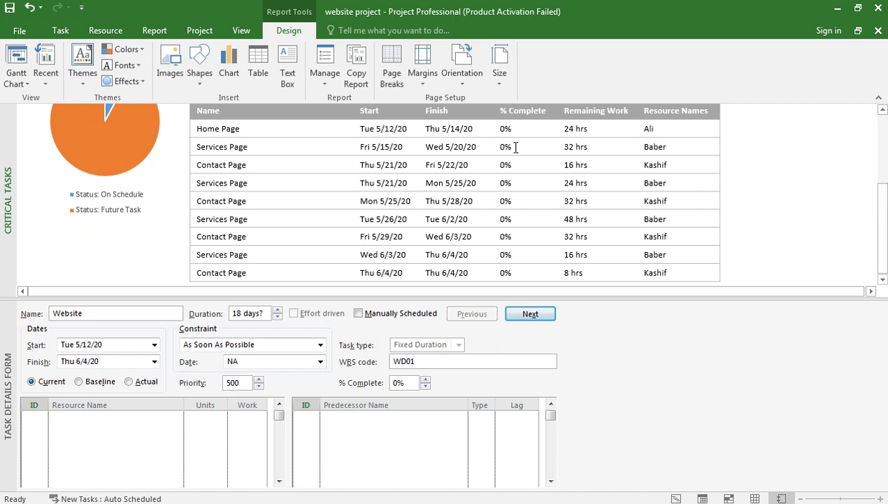
pyautogui.moveTo(884, 210); pyautogui.dragTo(886, 113)
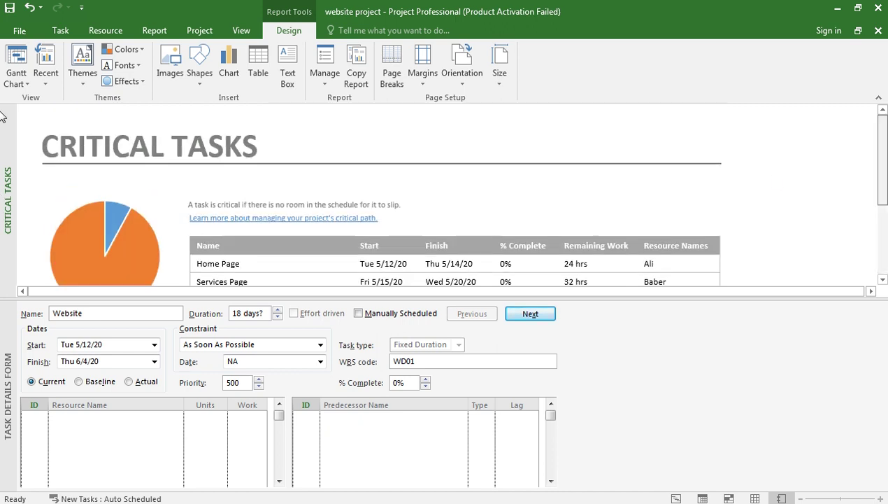
pyautogui.click(220, 77)
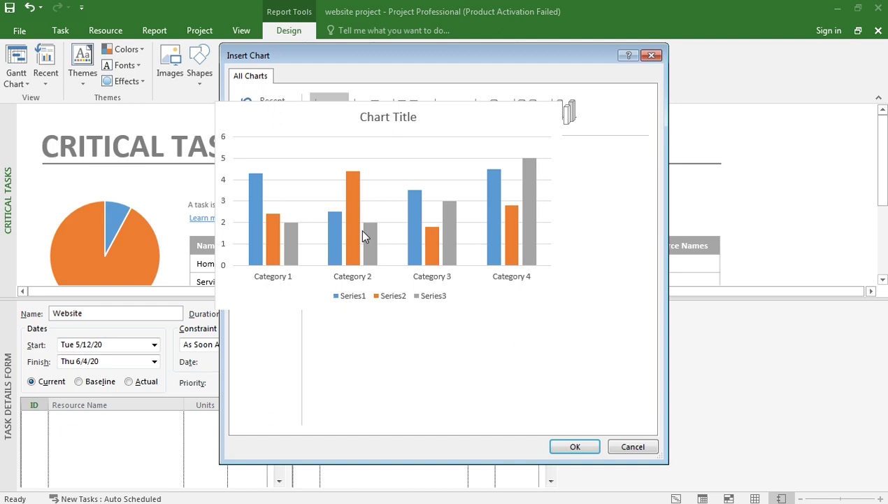
pyautogui.click(651, 55)
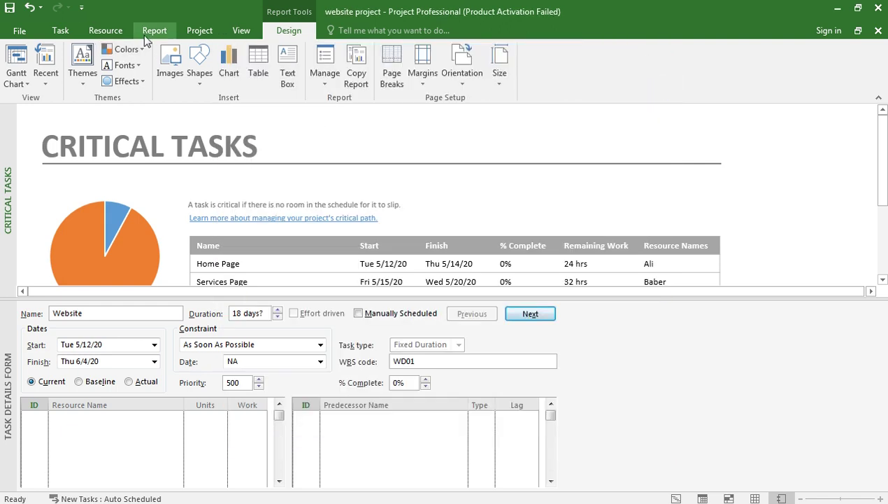
# Show the resource sheet, switch it to the resource graph, and advance the task details form to the 5-day Home Page task
pyautogui.click(241, 31)
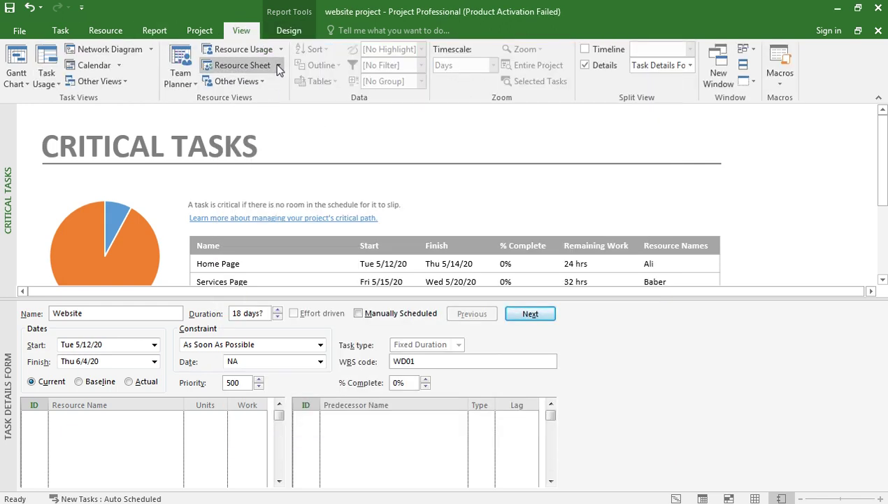
pyautogui.click(242, 65)
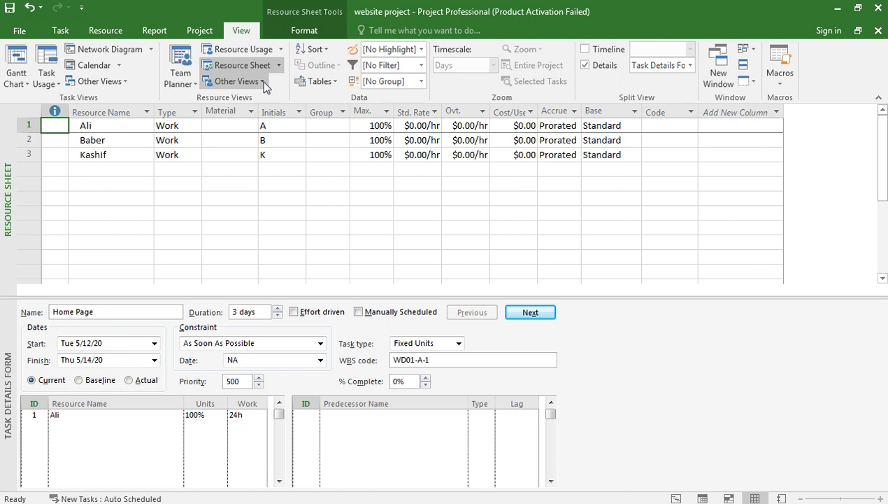
pyautogui.click(259, 134)
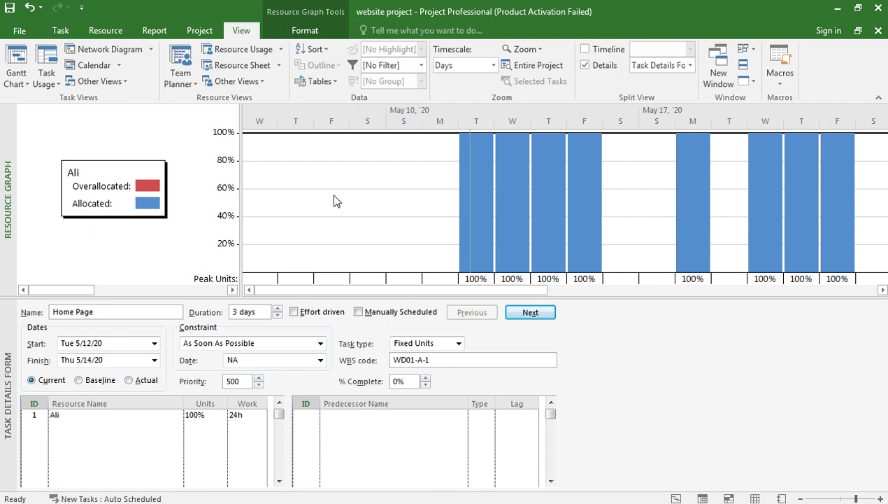
pyautogui.click(519, 316)
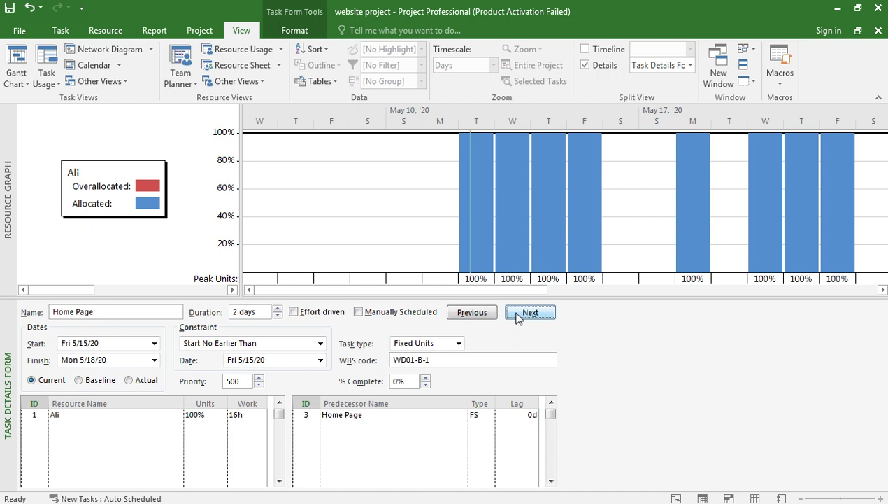
pyautogui.click(522, 316)
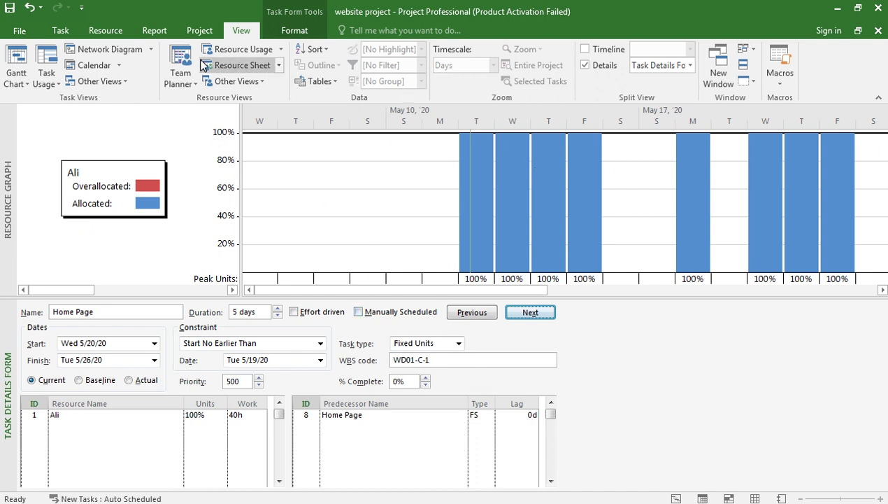
# Recalculate the project and view the Set Baseline options, cancelling without setting a baseline
pyautogui.click(154, 30)
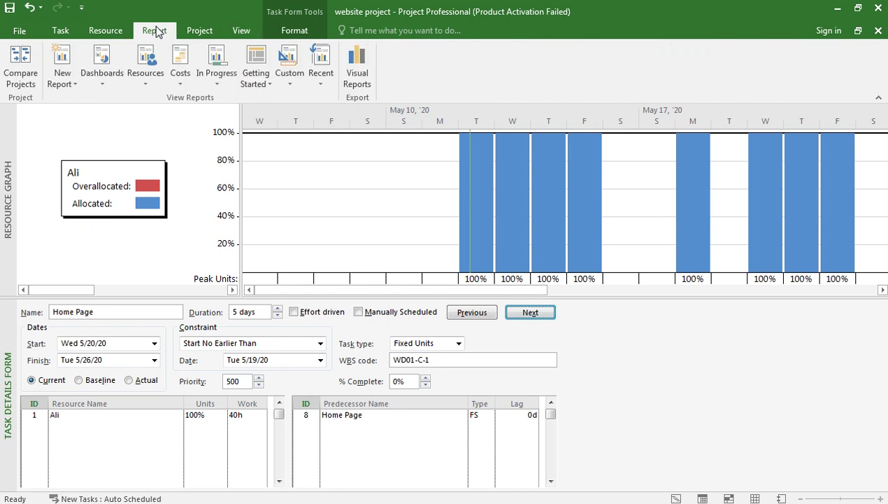
pyautogui.click(200, 30)
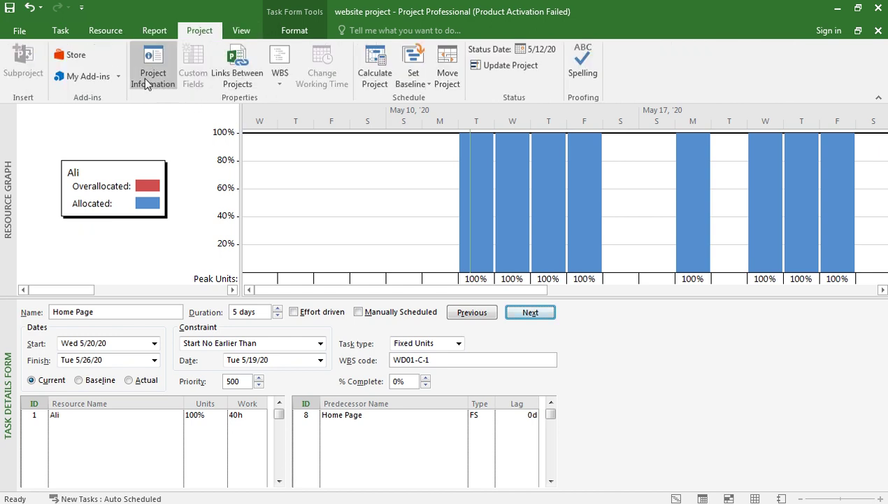
pyautogui.click(376, 82)
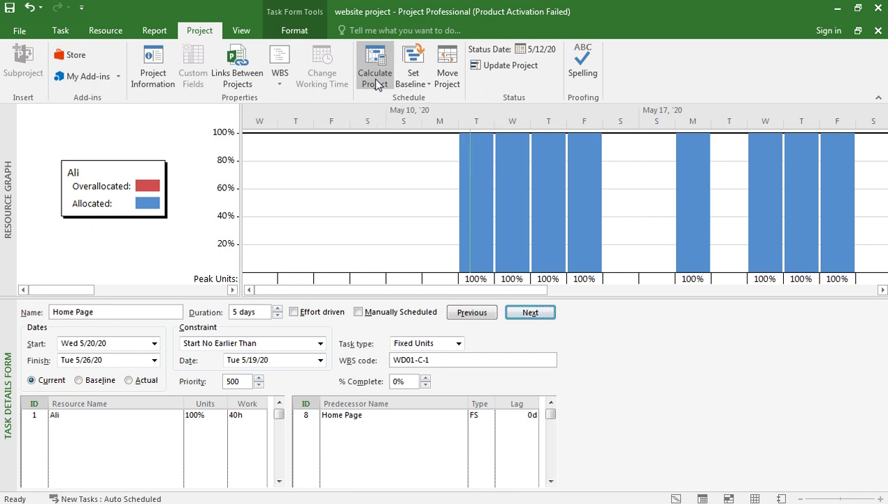
pyautogui.click(423, 80)
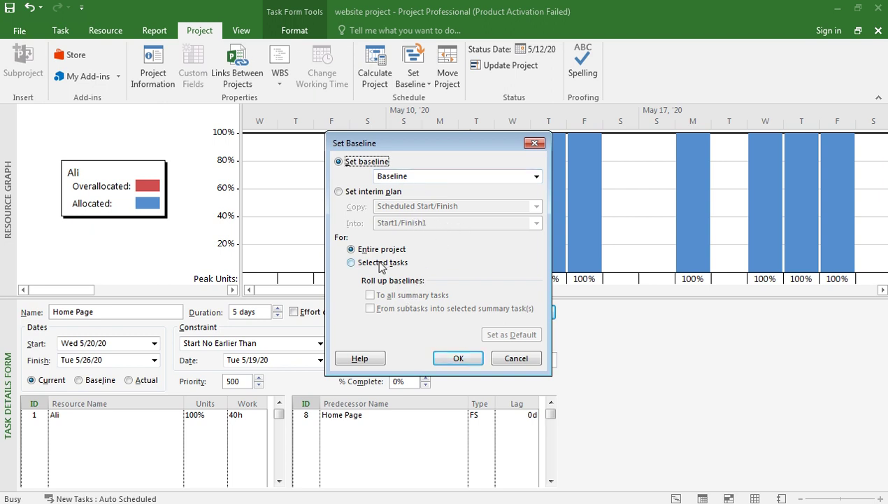
pyautogui.click(509, 359)
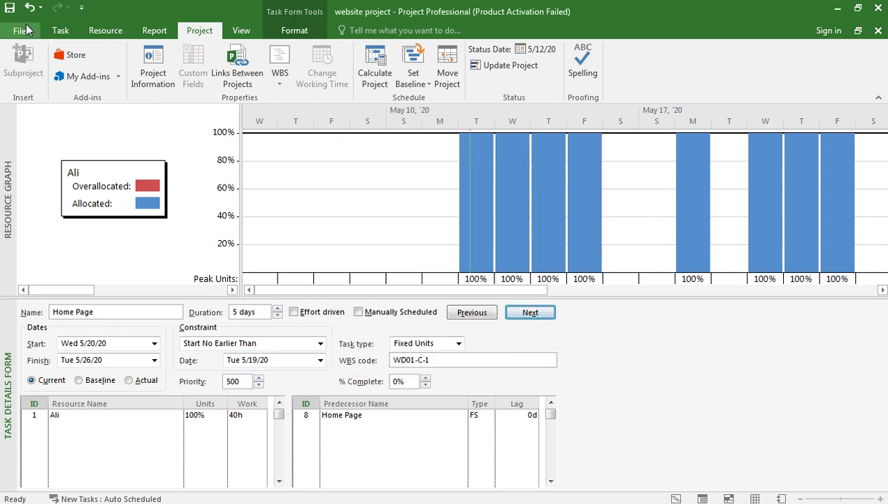
# Save the project and replace the task details form with the Gantt Chart below the resource graph
pyautogui.click(10, 8)
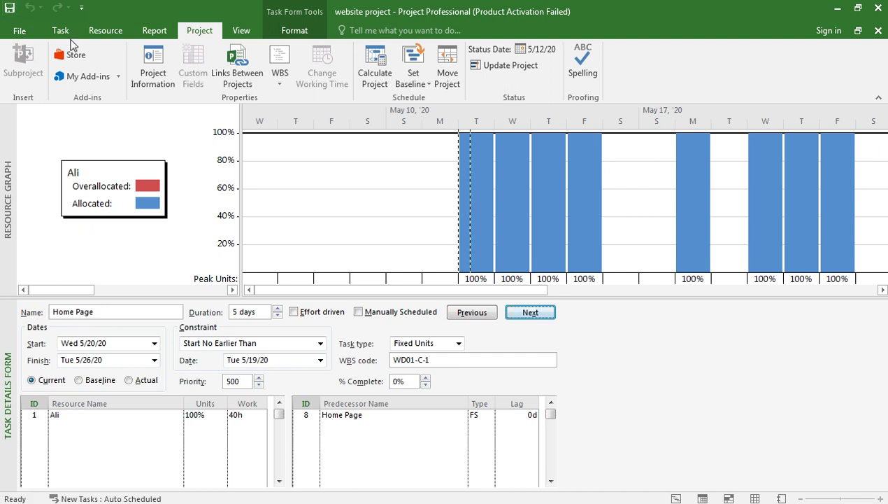
pyautogui.click(62, 34)
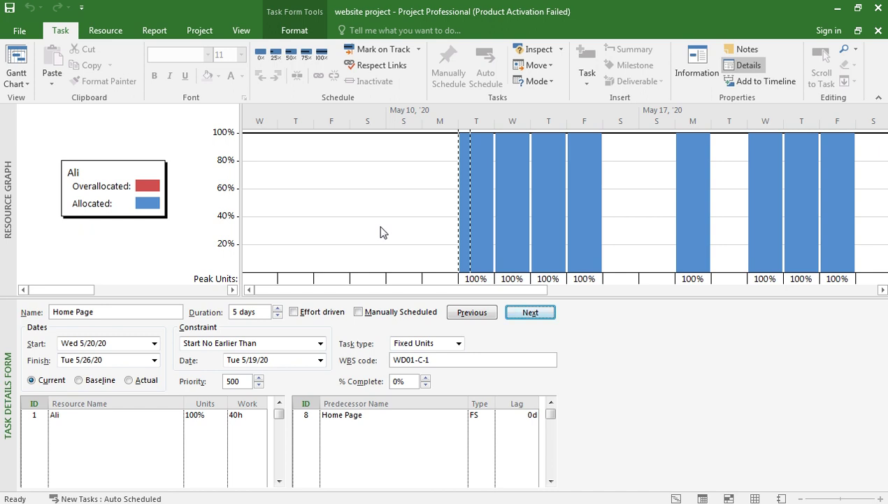
pyautogui.click(28, 86)
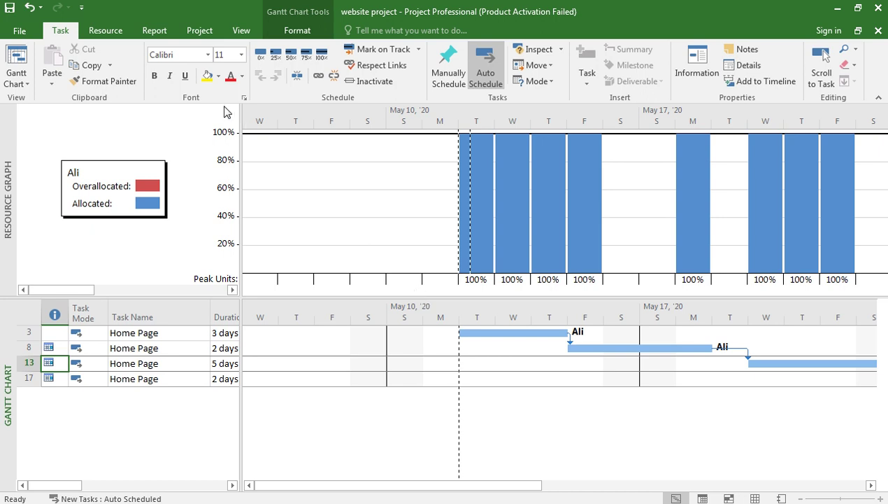
# Reset the Gantt Chart view to its global default copy
pyautogui.click(241, 31)
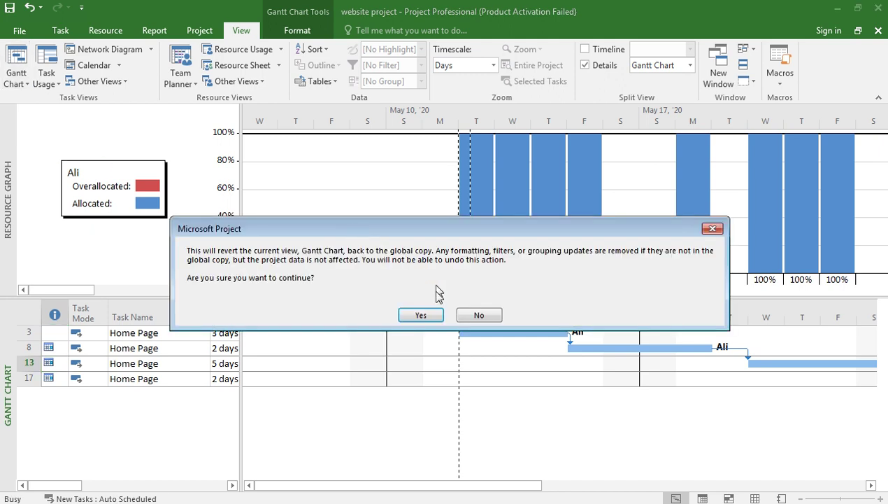
pyautogui.click(410, 313)
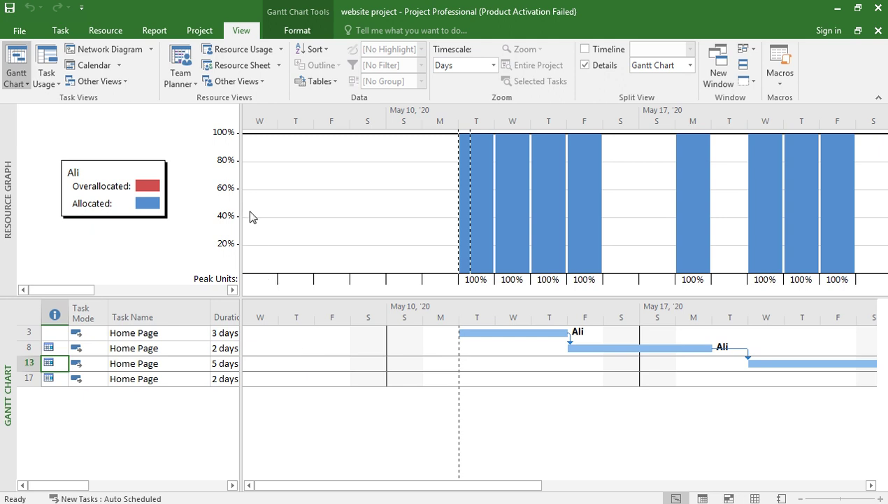
pyautogui.click(68, 33)
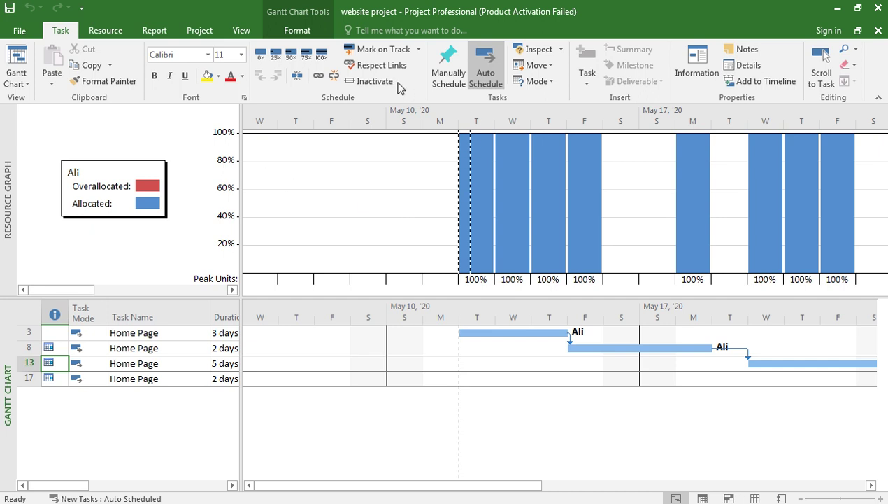
pyautogui.click(241, 31)
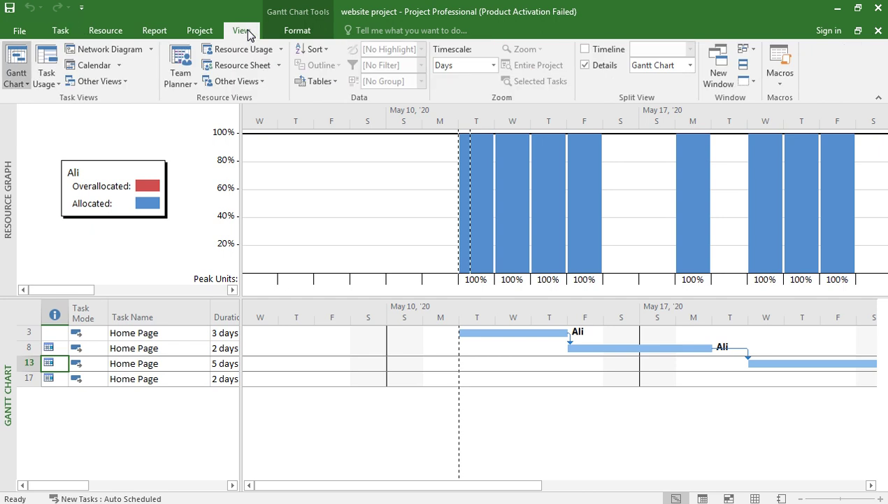
pyautogui.click(191, 33)
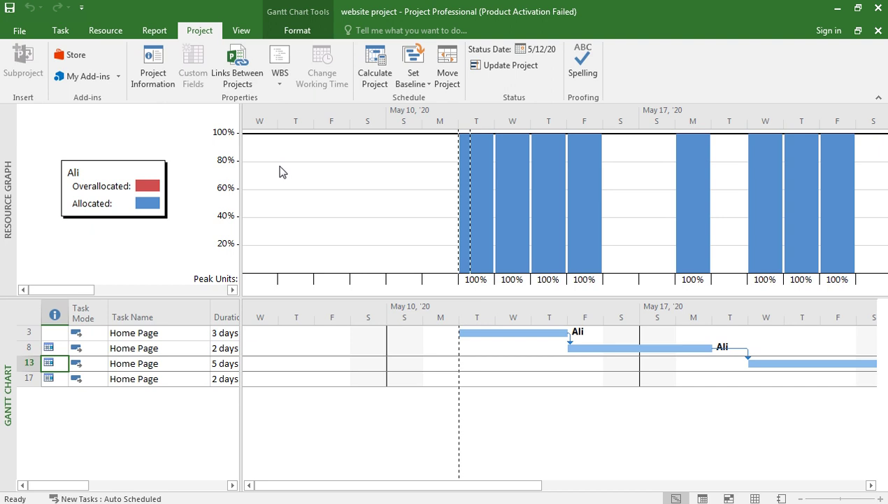
# View the dependency between the first two Home Page tasks and its available link types, cancelling without changes
pyautogui.doubleClick(572, 343)
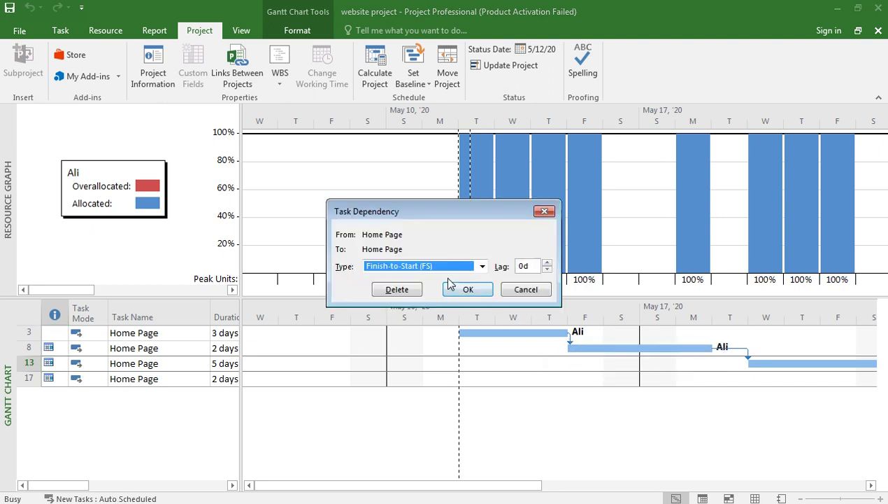
pyautogui.click(530, 291)
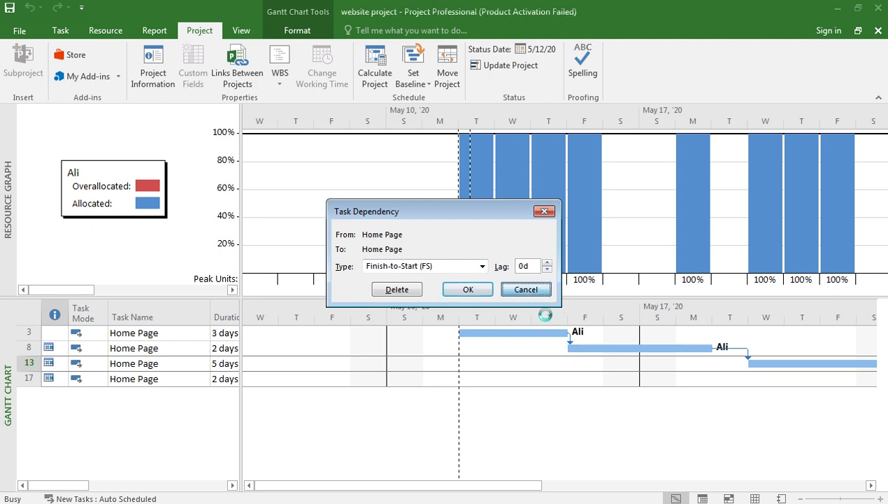
pyautogui.doubleClick(570, 345)
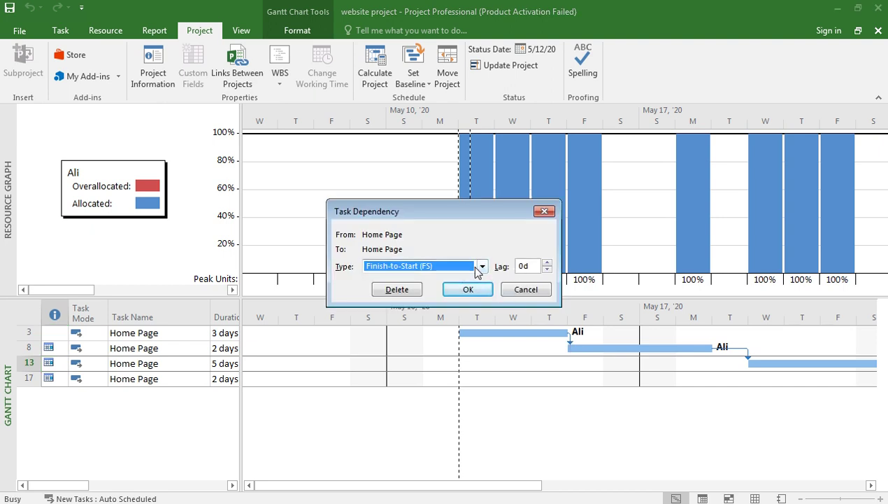
pyautogui.click(482, 266)
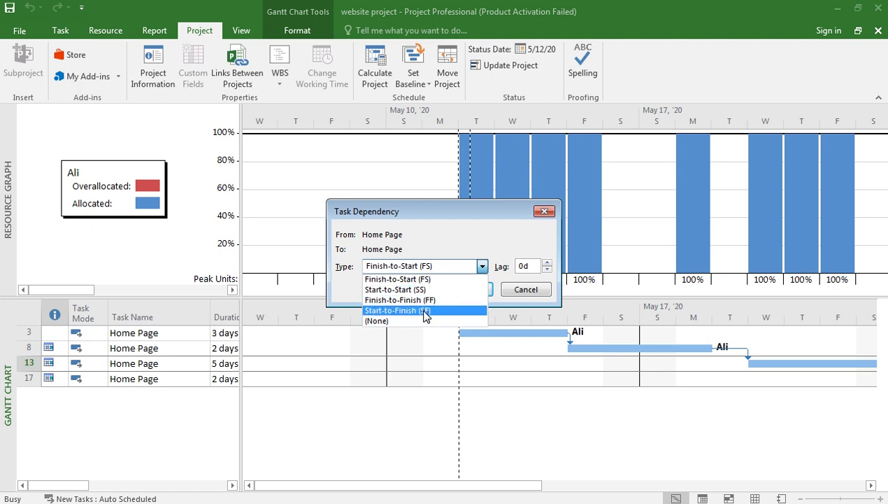
pyautogui.click(525, 266)
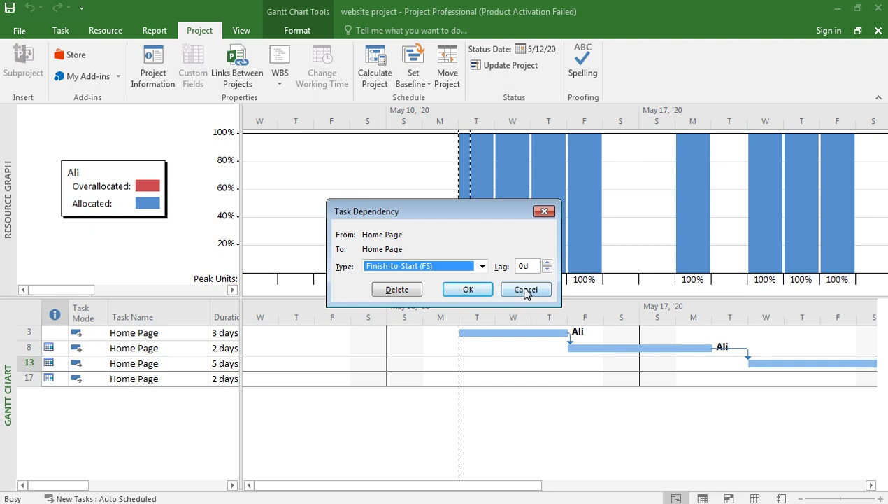
pyautogui.click(526, 290)
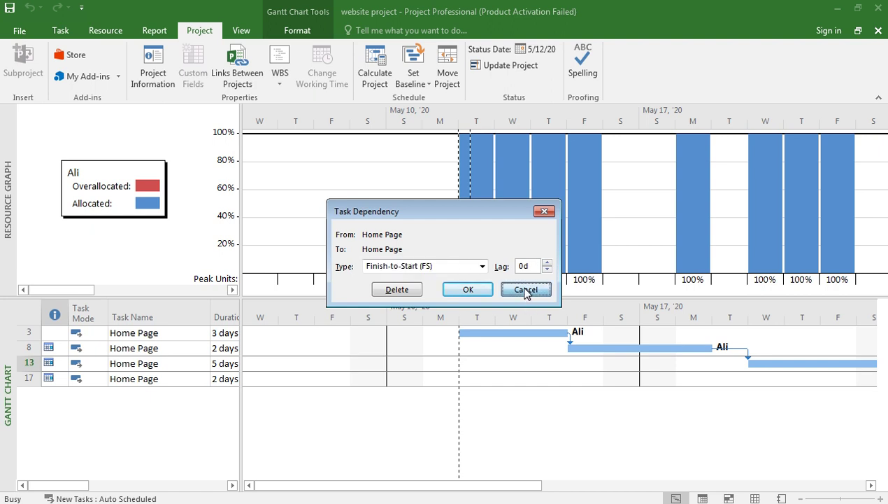
# Set a lag of 3 days on the Finish-to-Start dependency between the first two Home Page tasks
pyautogui.doubleClick(571, 345)
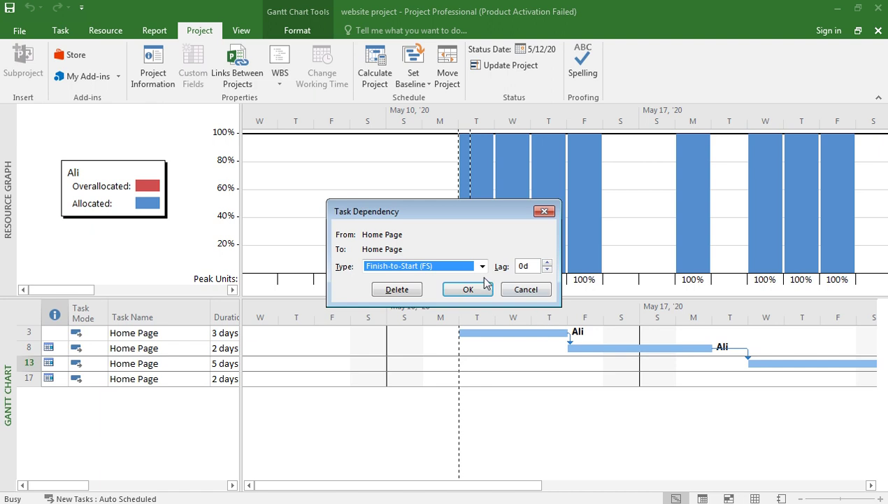
pyautogui.click(534, 269)
pyautogui.press('BackSpace')
pyautogui.press('BackSpace')
pyautogui.write('3')
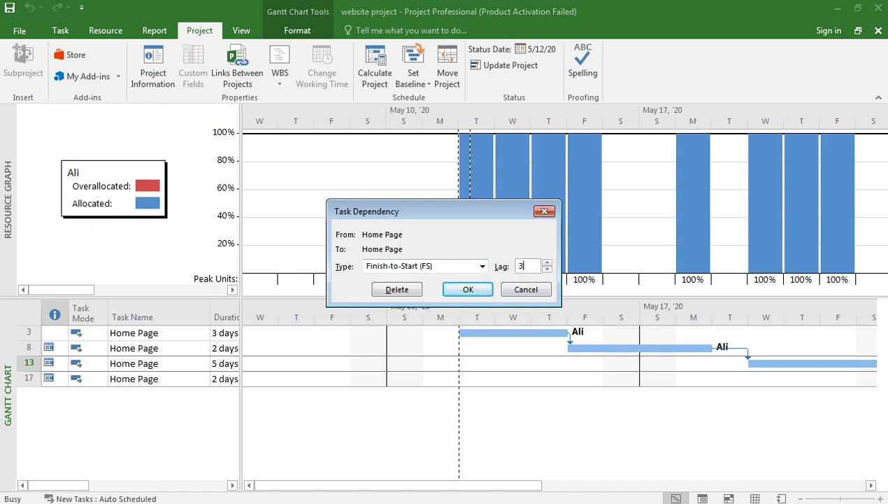
pyautogui.click(466, 289)
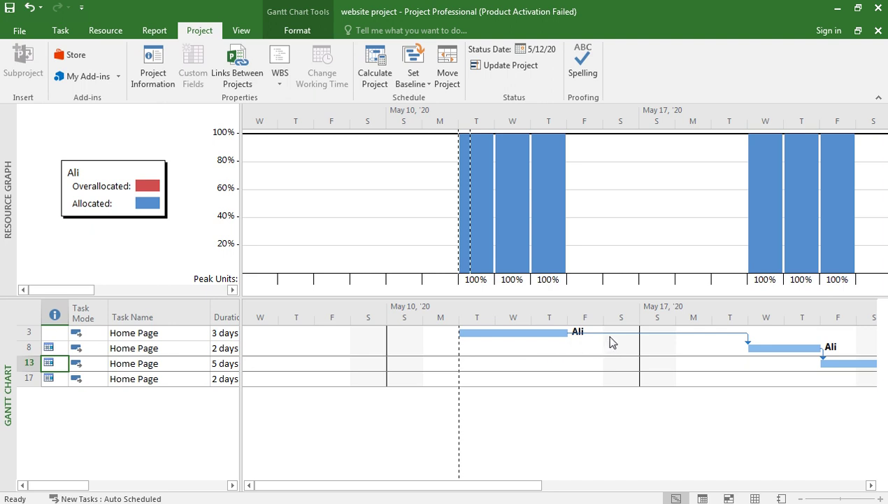
# Change the Finish-to-Start dependency between the first two Home Page tasks to a negative lag of 3 days
pyautogui.doubleClick(748, 342)
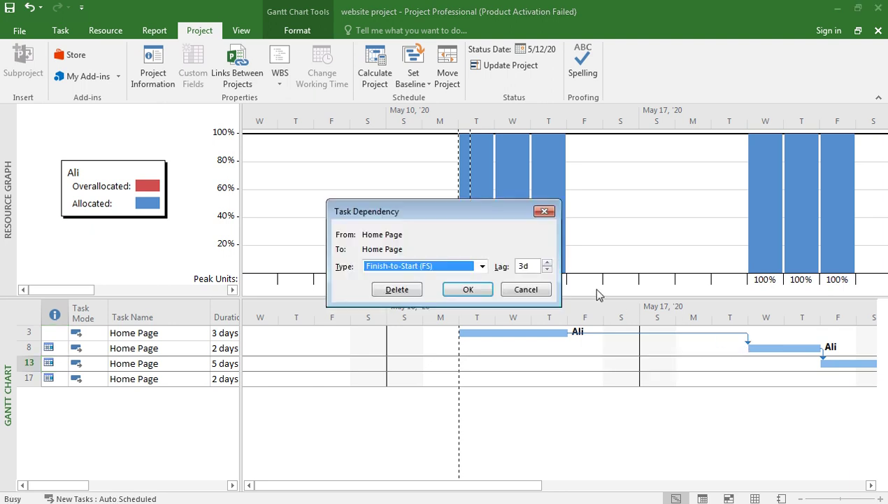
pyautogui.click(521, 265)
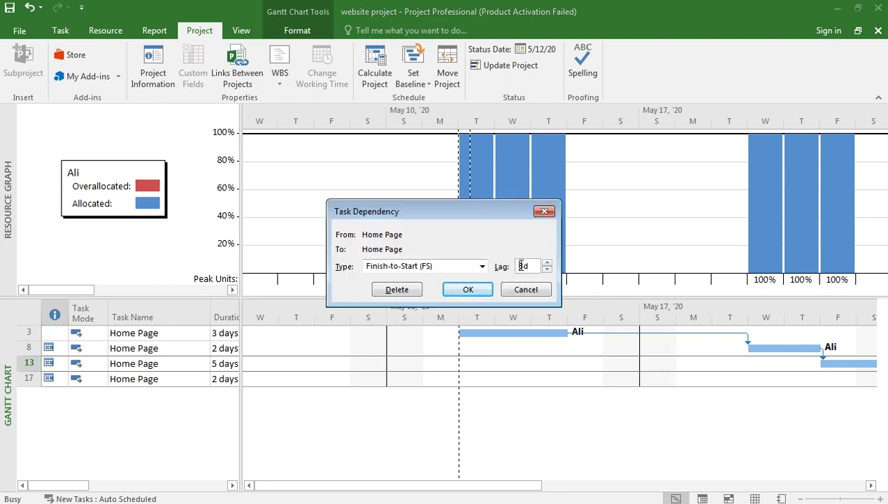
pyautogui.write('-')
pyautogui.click(482, 290)
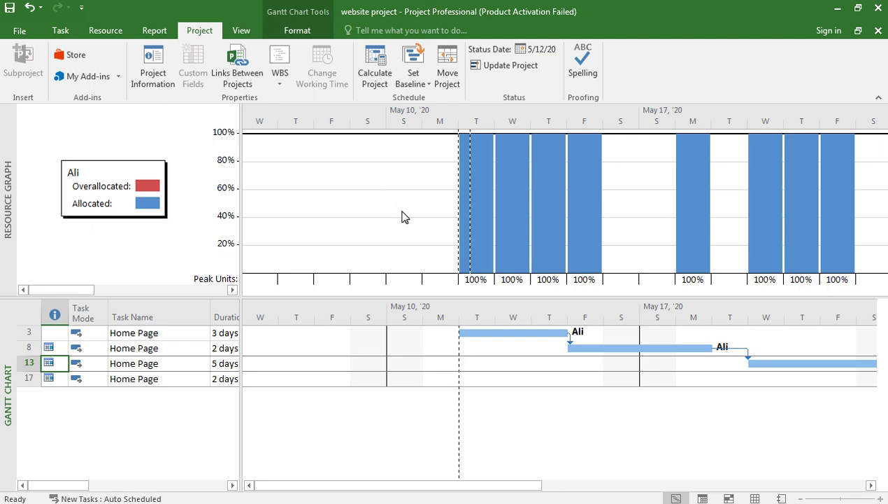
# Change the dependency between the second and third Home Page tasks to Finish-to-Finish (FF)
pyautogui.doubleClick(749, 357)
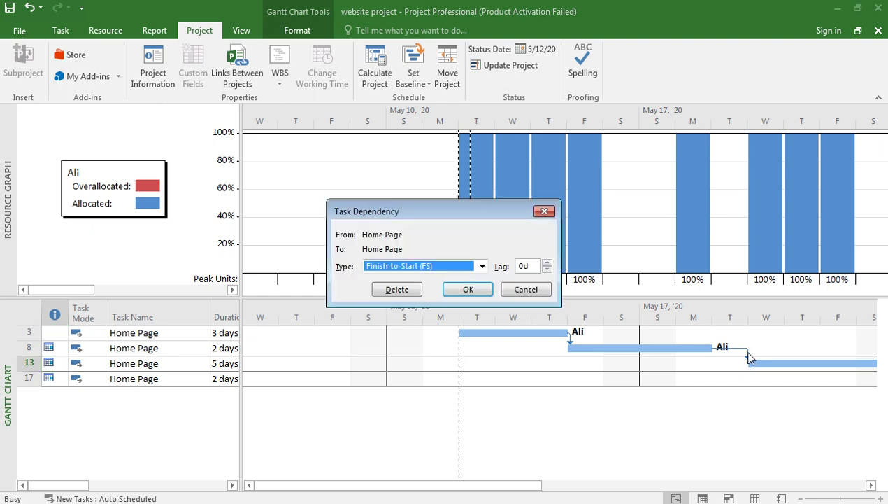
pyautogui.click(480, 268)
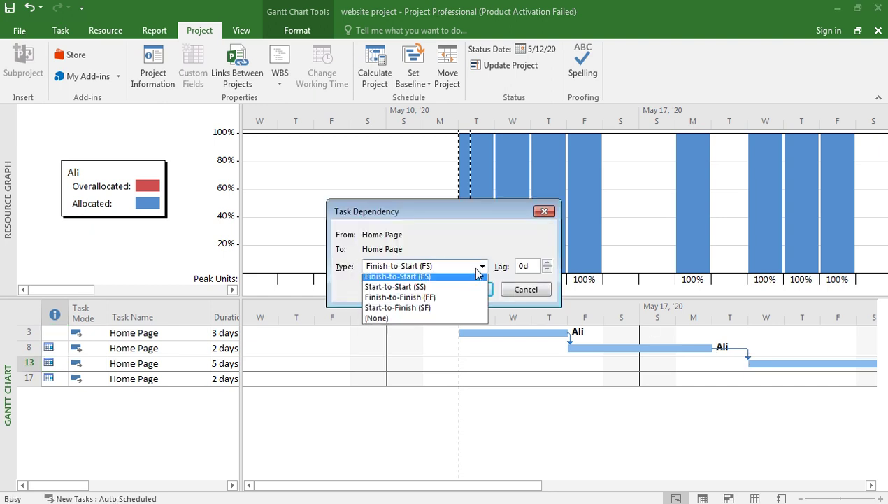
pyautogui.click(437, 301)
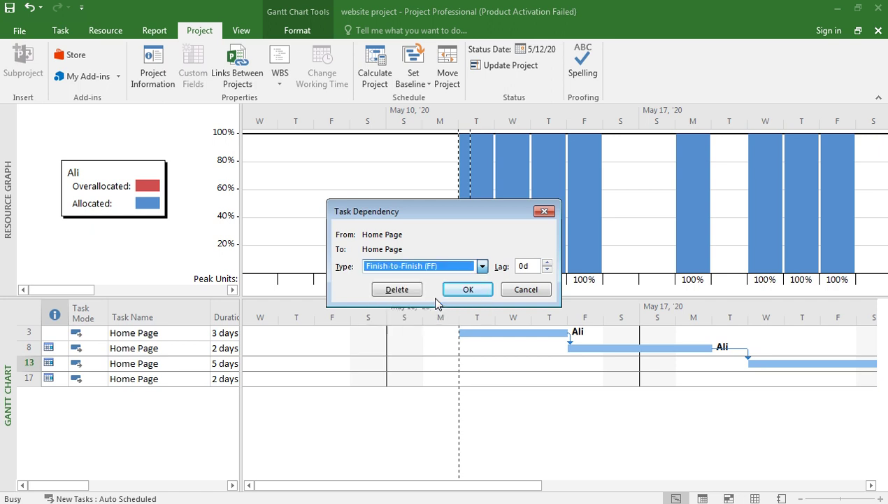
pyautogui.click(478, 296)
# Set the dependency type between the second and third Home Page tasks to Start-to-Start (SS)
pyautogui.moveTo(496, 484); pyautogui.dragTo(633, 484)
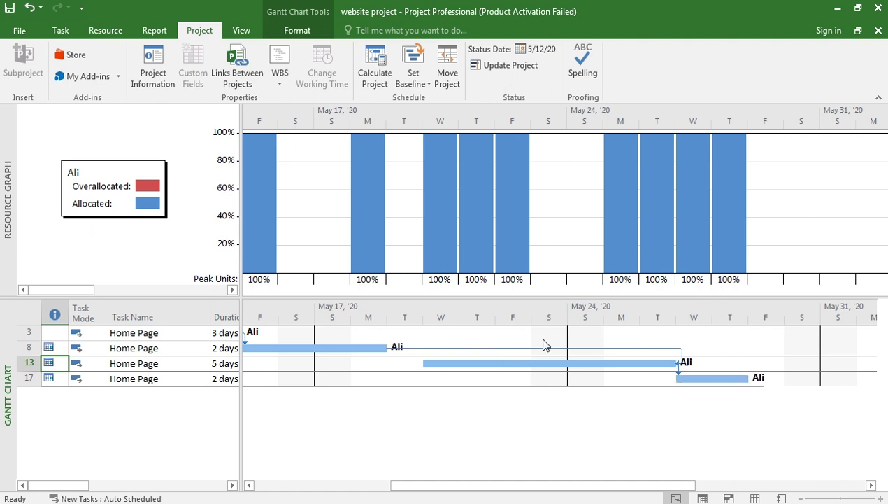
pyautogui.doubleClick(617, 348)
pyautogui.click(476, 269)
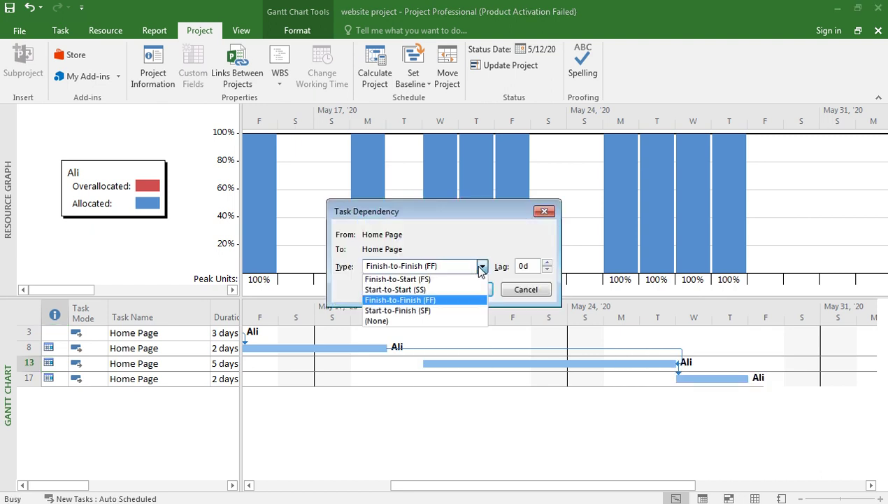
pyautogui.click(432, 287)
pyautogui.click(452, 296)
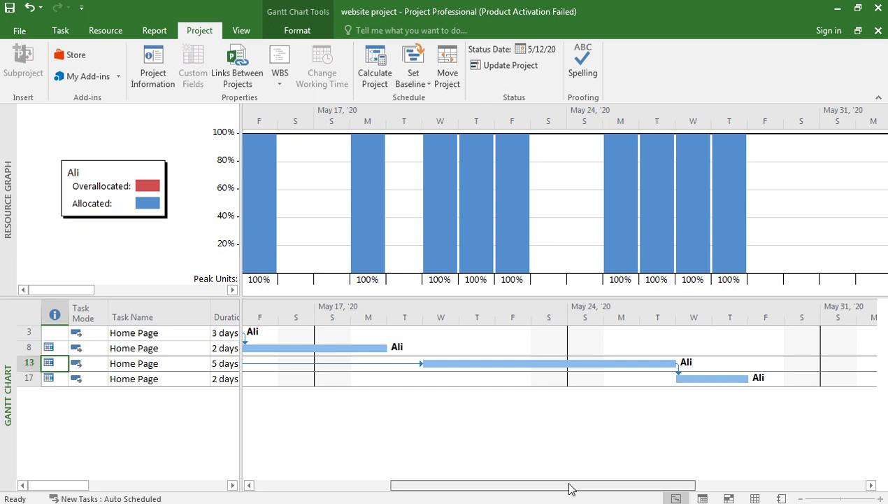
pyautogui.moveTo(569, 476); pyautogui.dragTo(467, 476)
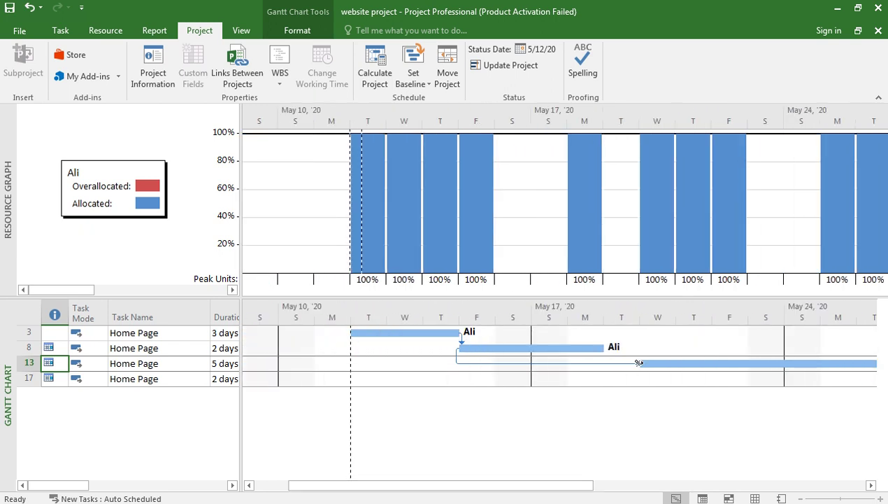
pyautogui.moveTo(638, 364)
pyautogui.click(735, 502)
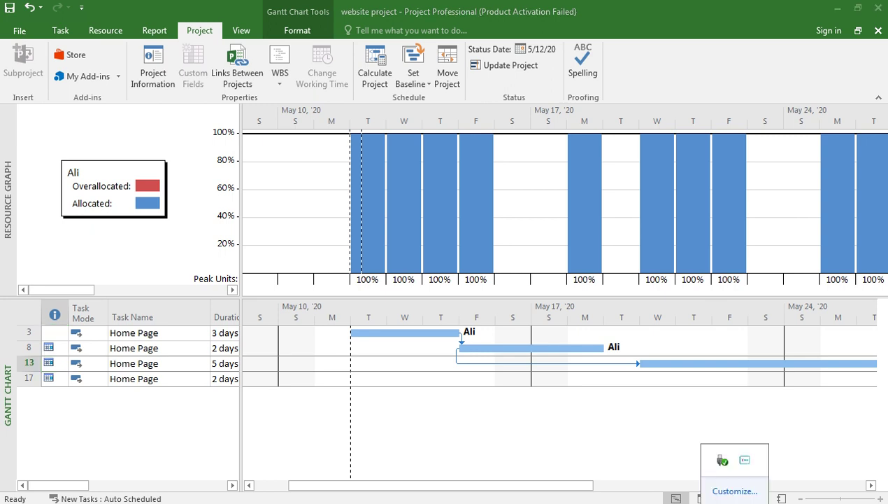
pyautogui.rightClick(745, 463)
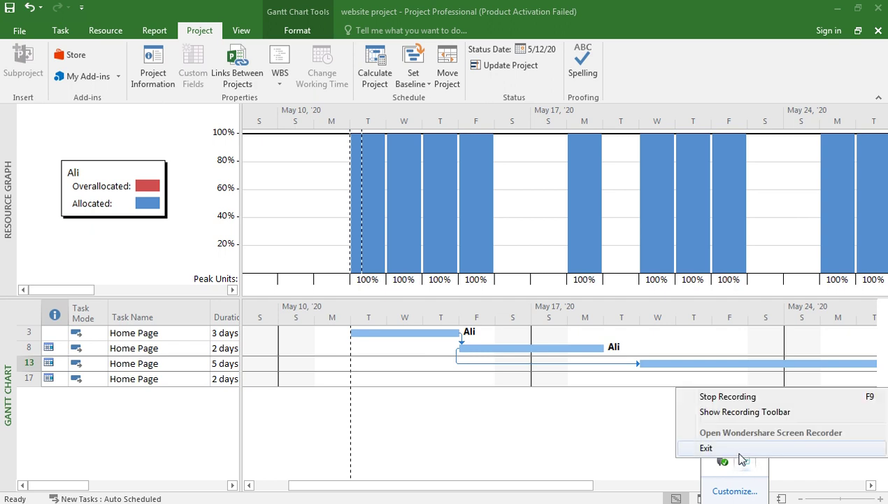